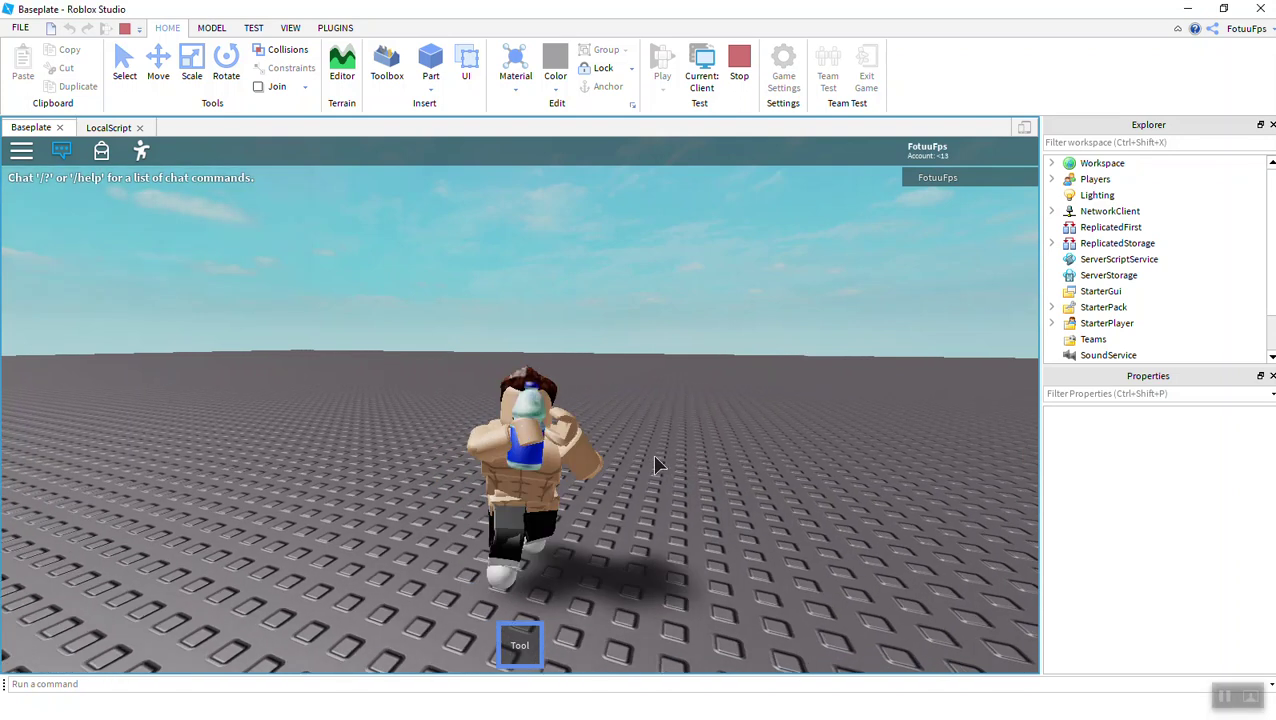
- Playtest the equipped bottle tool by walking, turning and jumping the character while viewing its holding animation from different angles
key(d)
key(w)
key(a)
right_drag(658, 465, 657, 453)
key(s)
scroll(655, 465, up, 3)
scroll(655, 465, down, 5)
key(d)
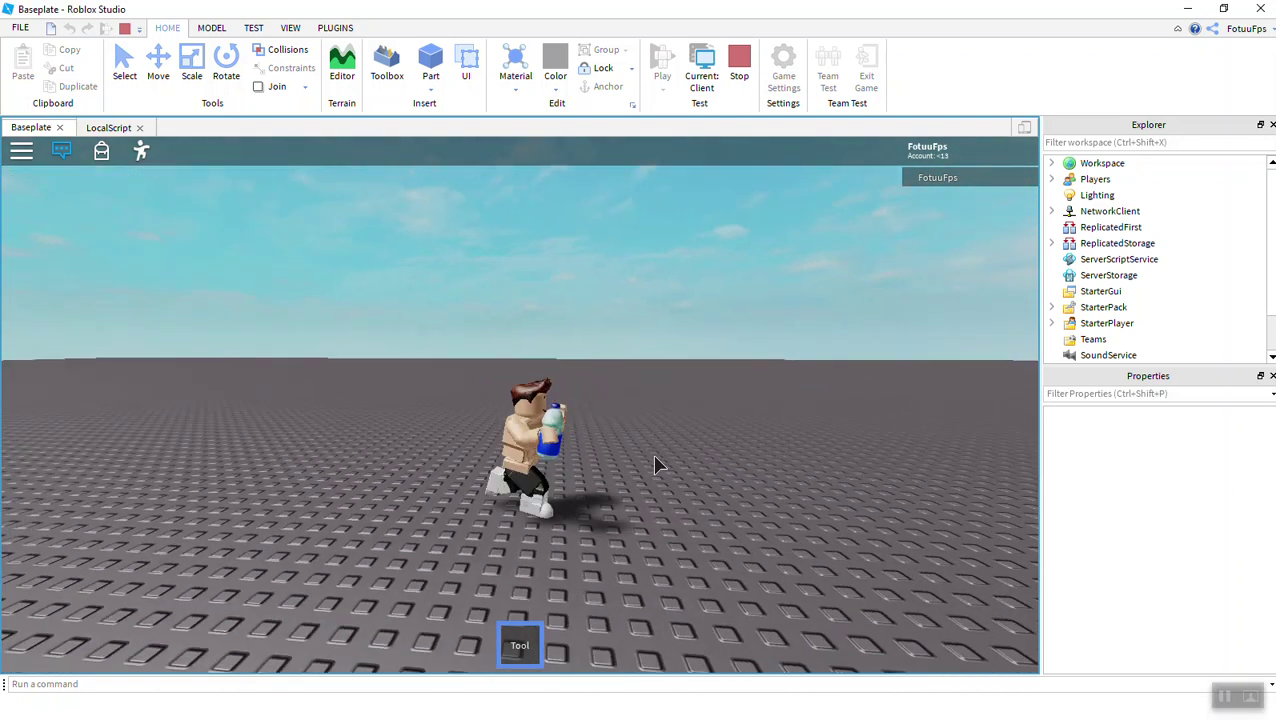
key(s)
key(space)
key(d)
scroll(658, 462, up, 3)
scroll(658, 462, down, 3)
scroll(657, 462, up, 3)
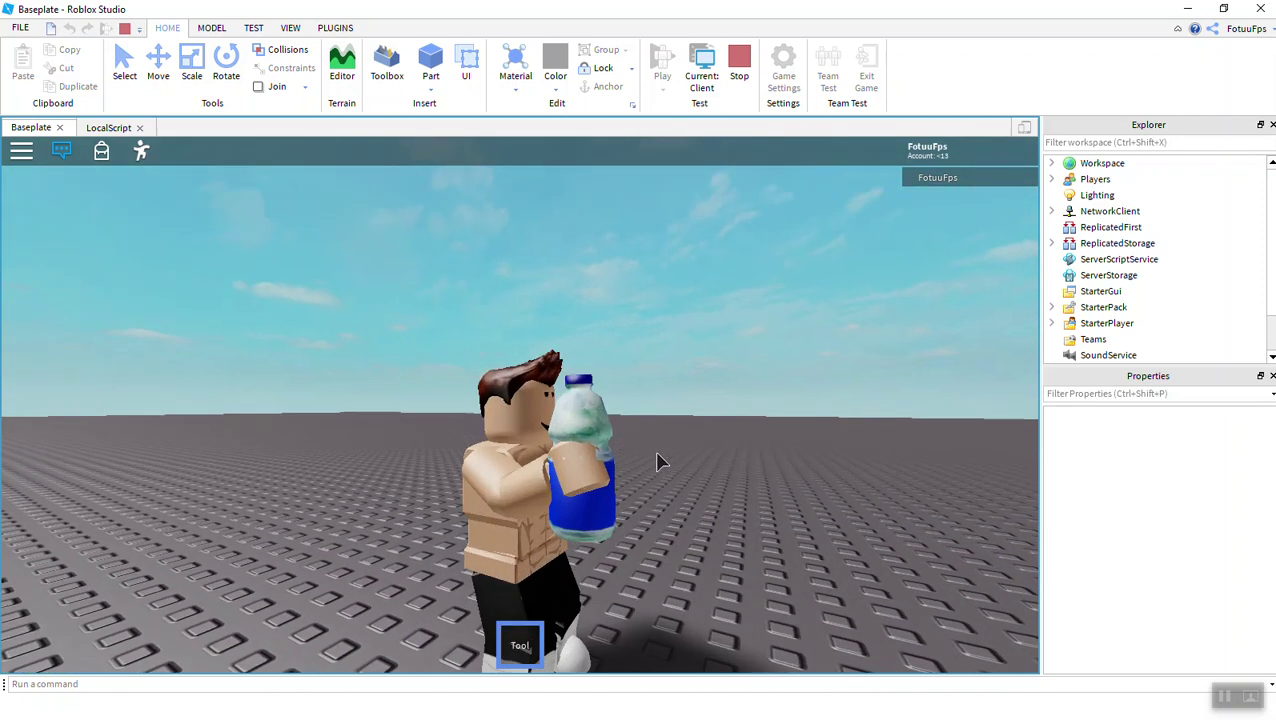
key(s)
key(d)
scroll(657, 462, up, 2)
key(s)
key(d)
scroll(657, 453, down, 4)
key(s)
key(space)
scroll(657, 453, down, 3)
key(space)
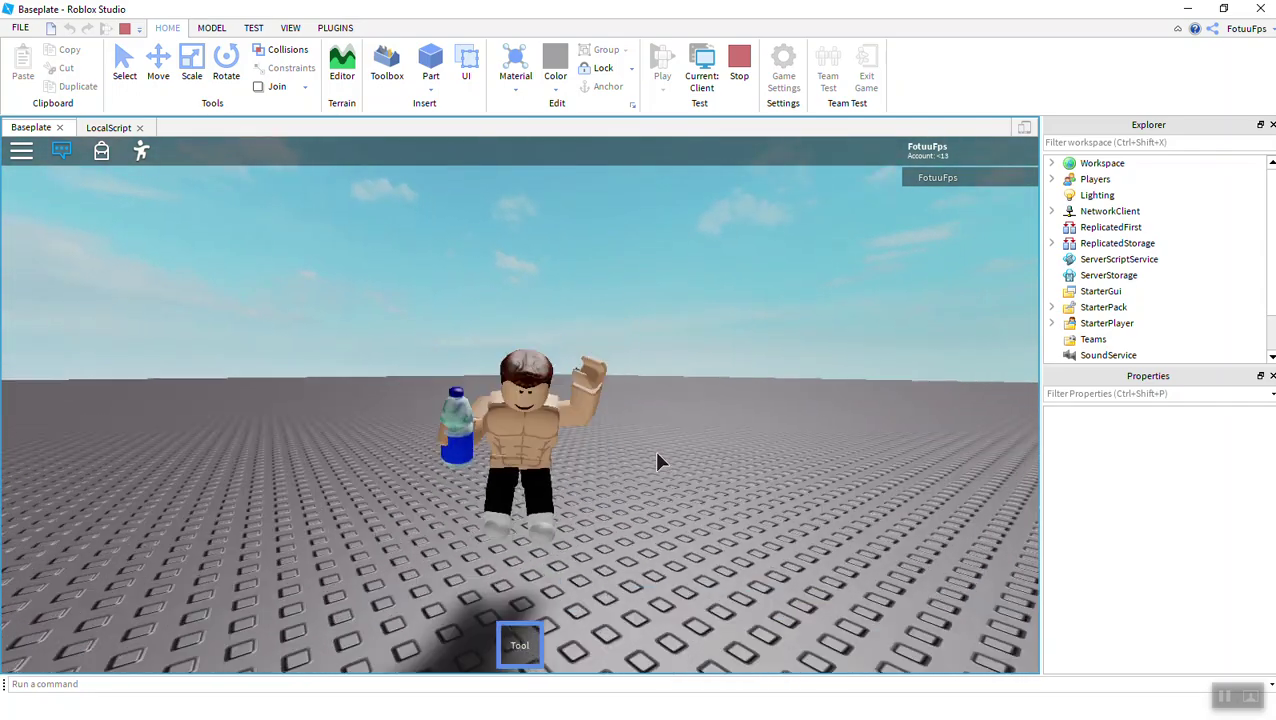
key(d)
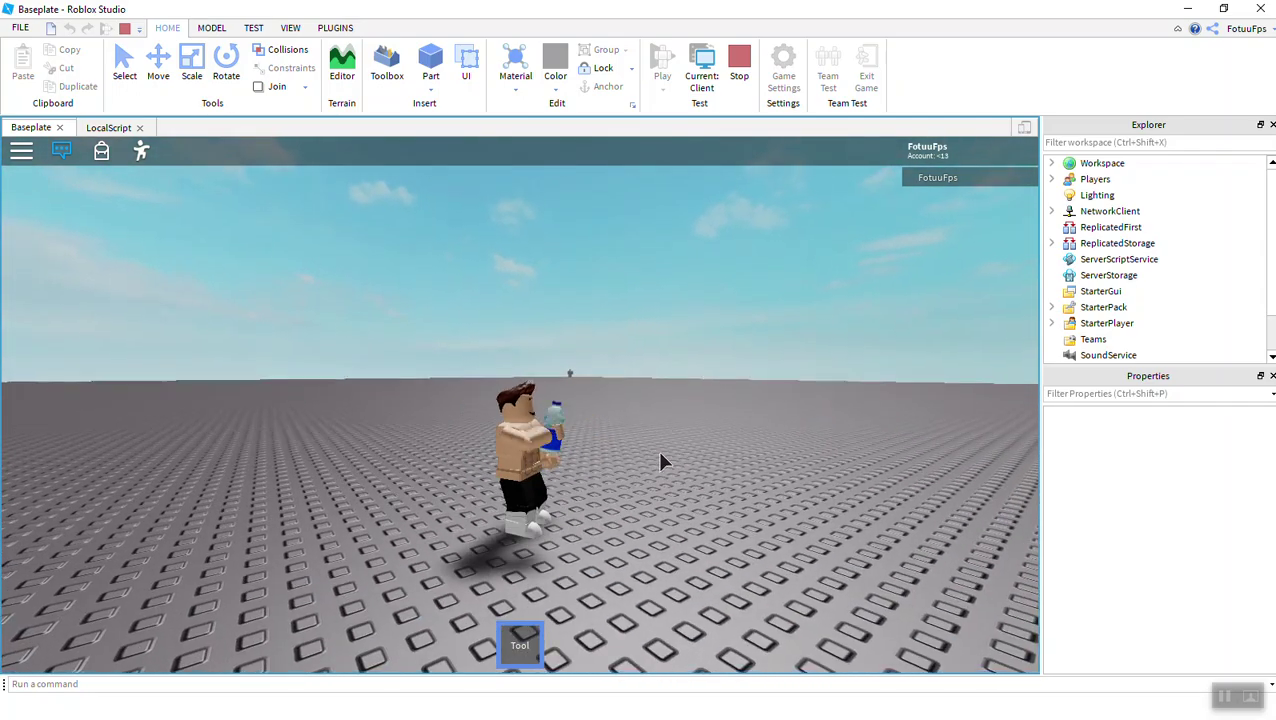
key(s)
right_drag(660, 453, 660, 453)
scroll(660, 453, down, 4)
scroll(660, 453, up, 5)
key(s)
key(w)
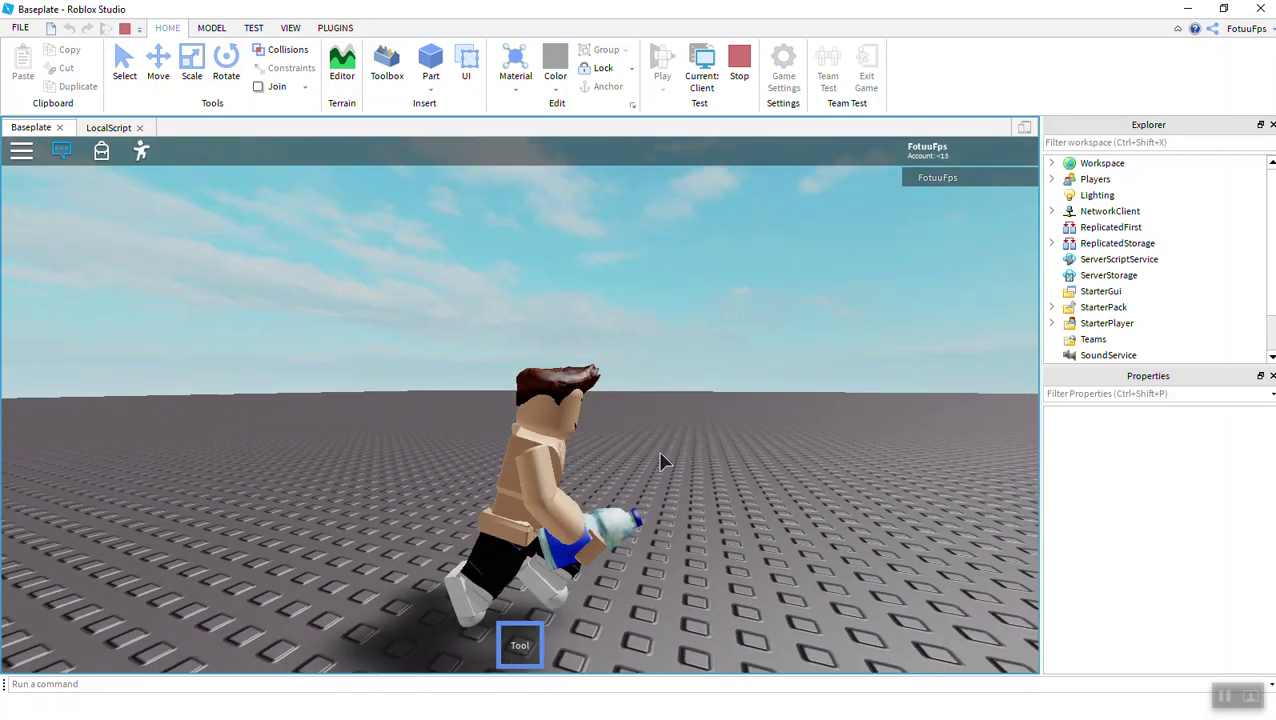
scroll(660, 453, down, 5)
key(s)
key(w)
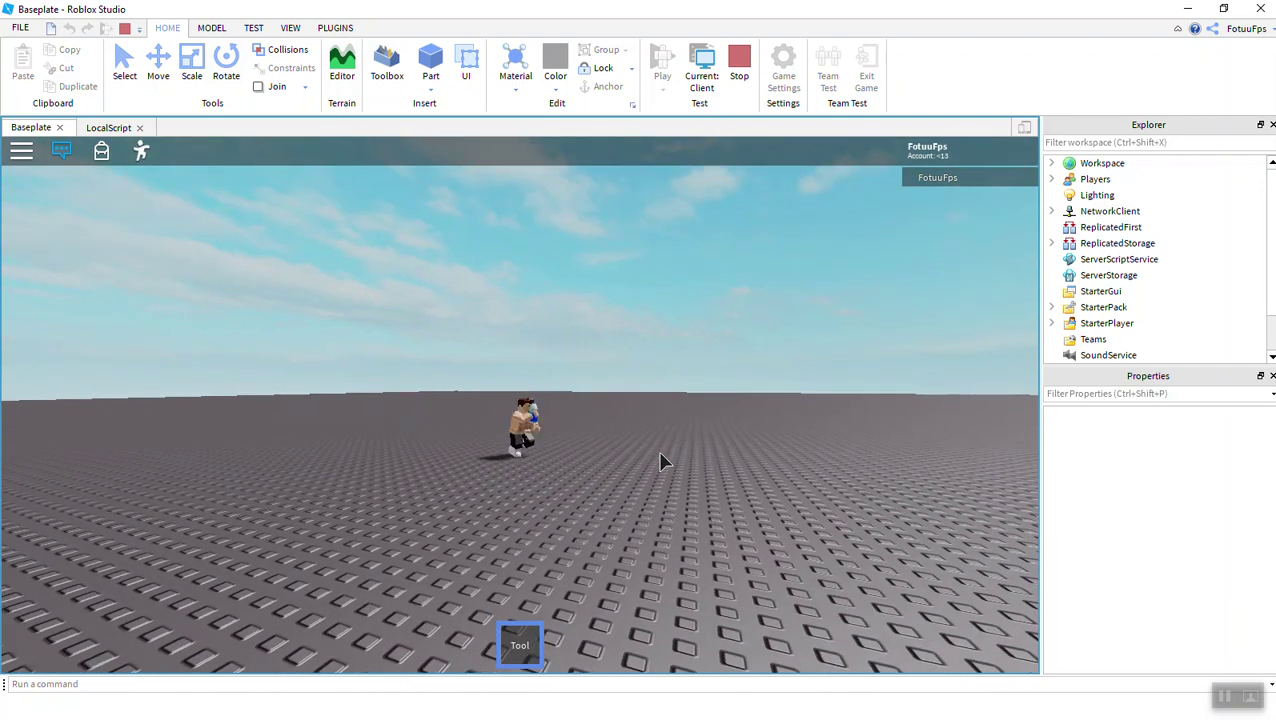
key(a)
key(s)
scroll(660, 453, up, 1)
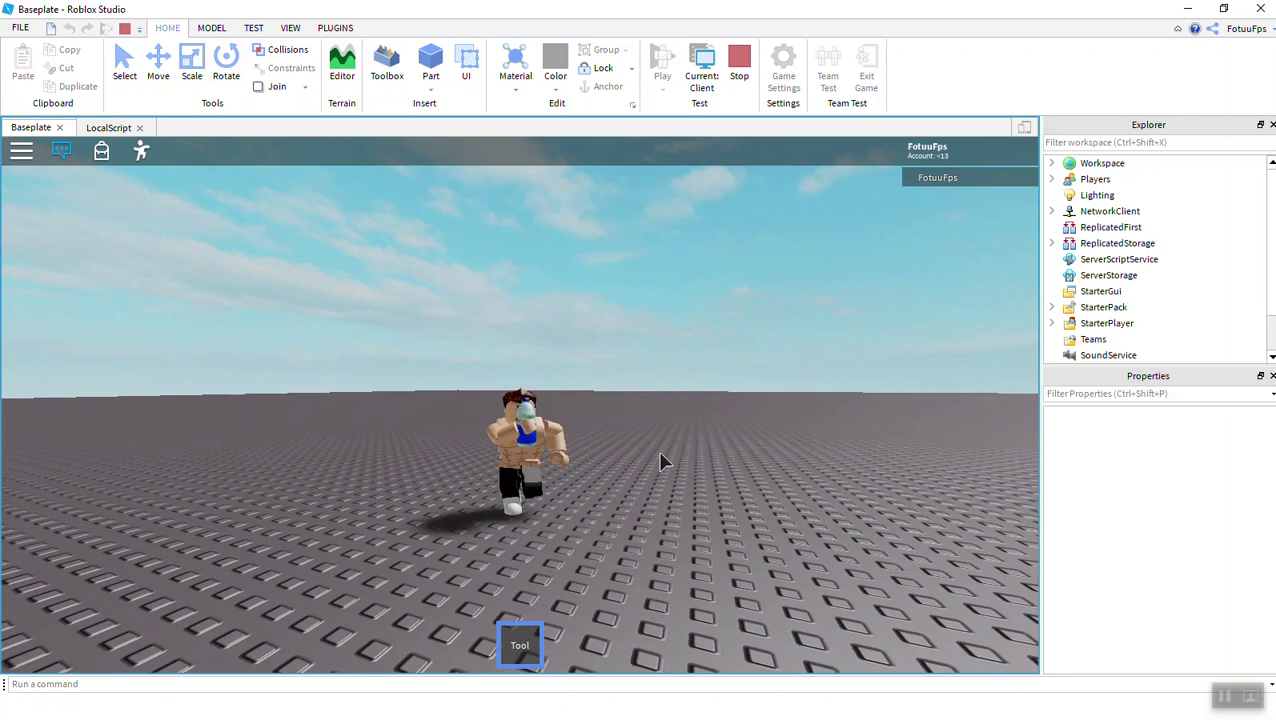
key(w)
key(s)
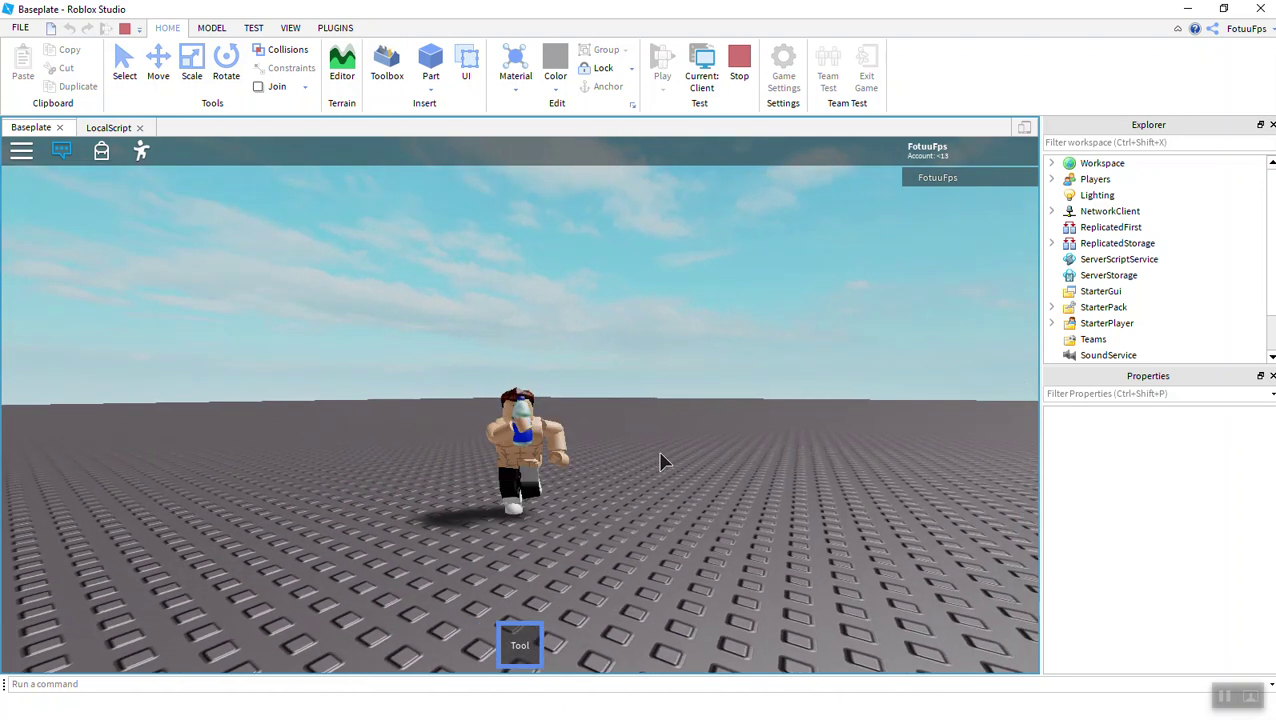
key(d)
key(s)
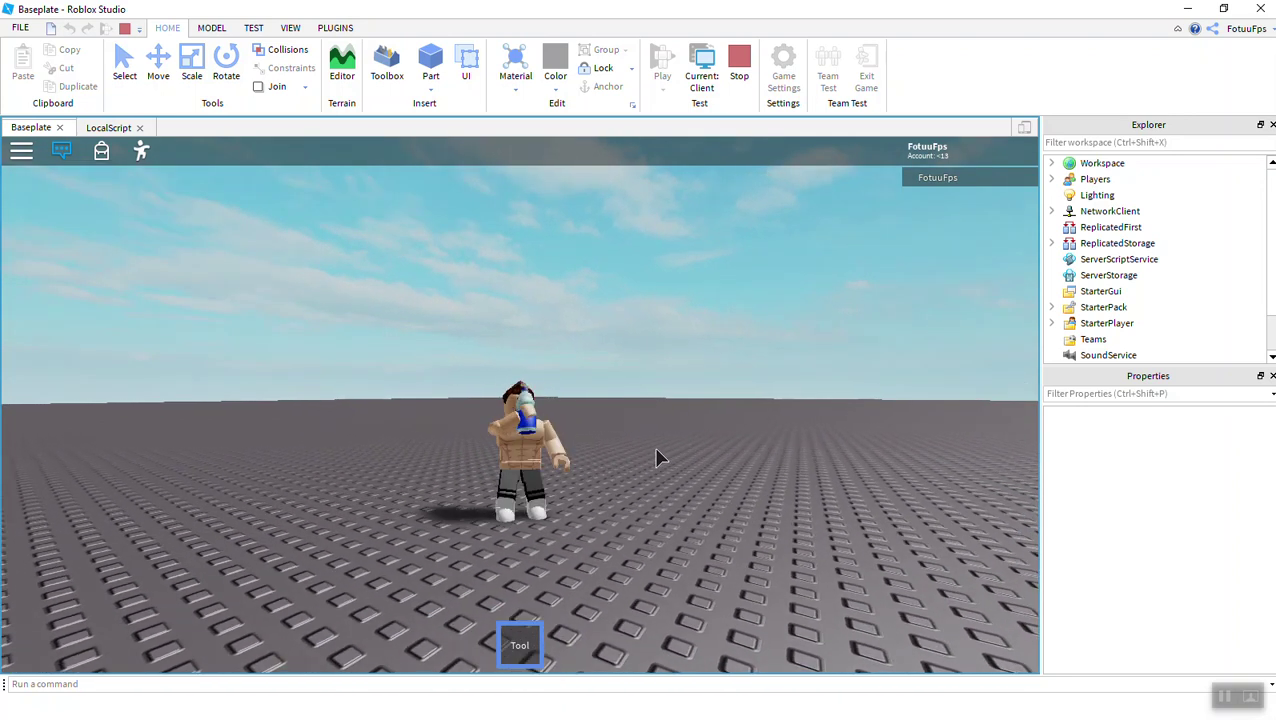
scroll(657, 458, up, 1)
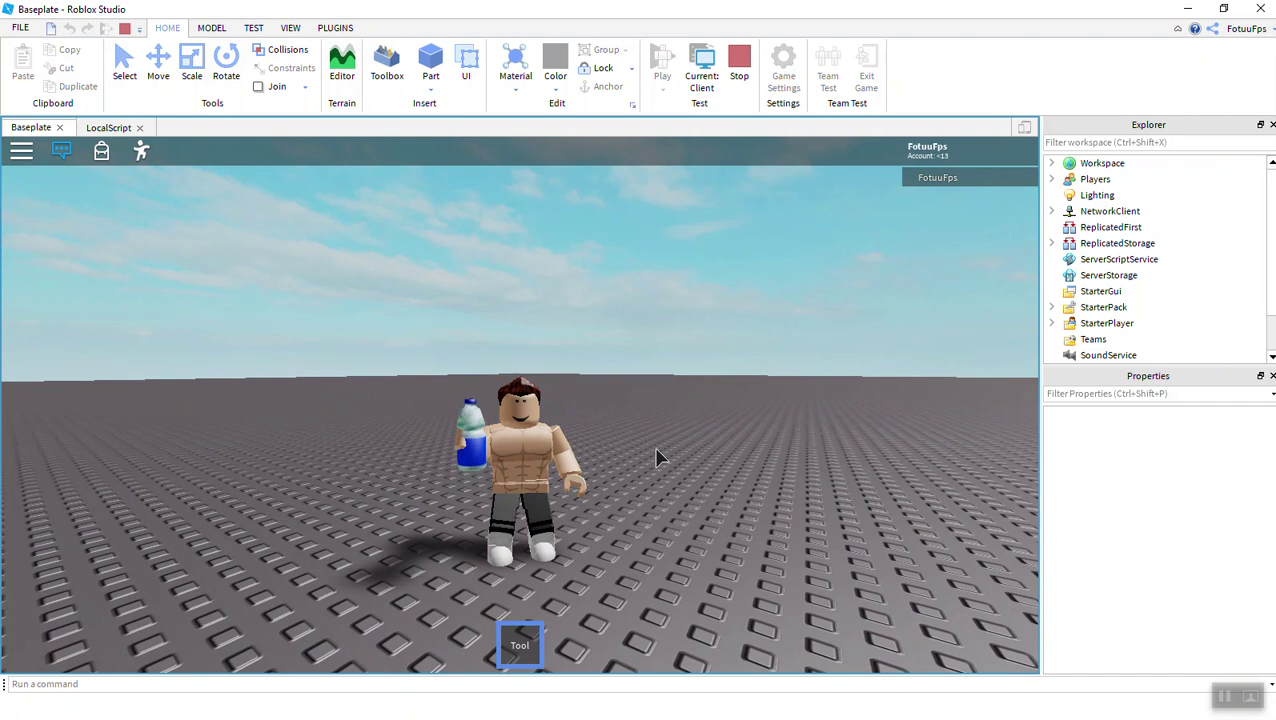
click(657, 458)
key(w)
key(s)
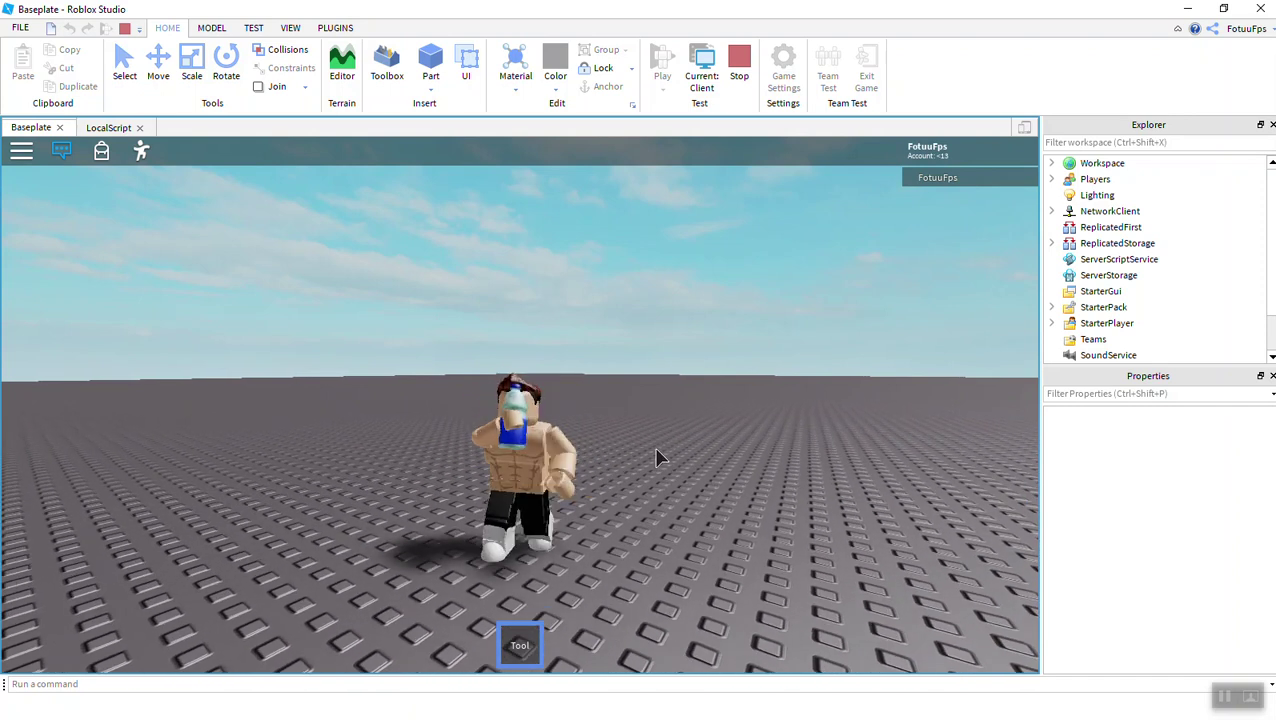
scroll(657, 458, up, 2)
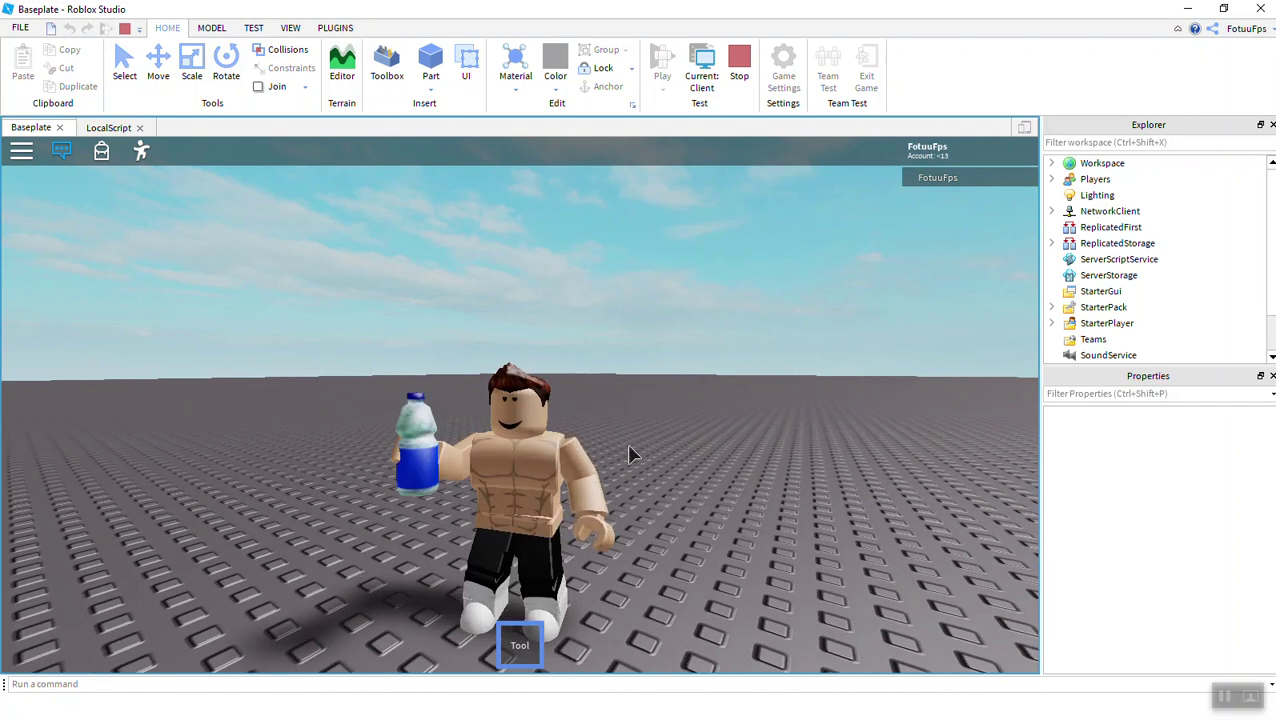
scroll(626, 455, up, 3)
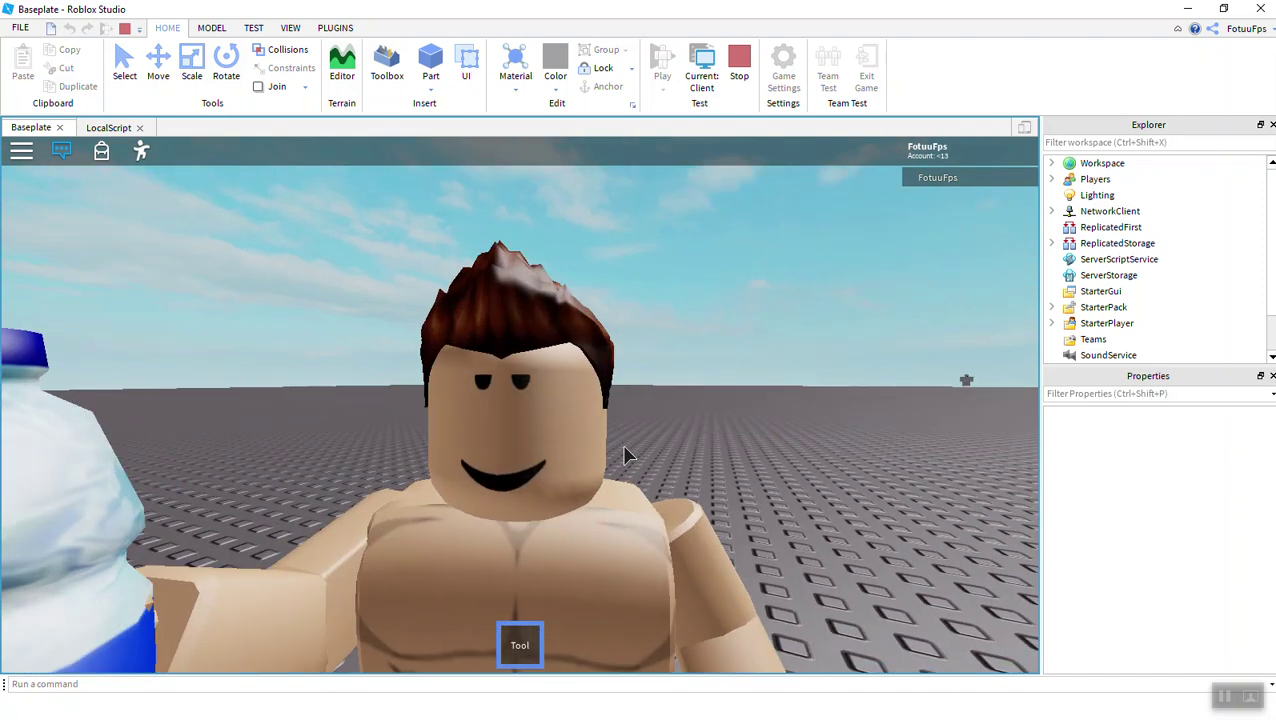
scroll(624, 456, down, 4)
- Unequip the bottle tool and run the character around the baseplate to compare its normal arm movement
key(1)
key(s)
scroll(624, 456, down, 1)
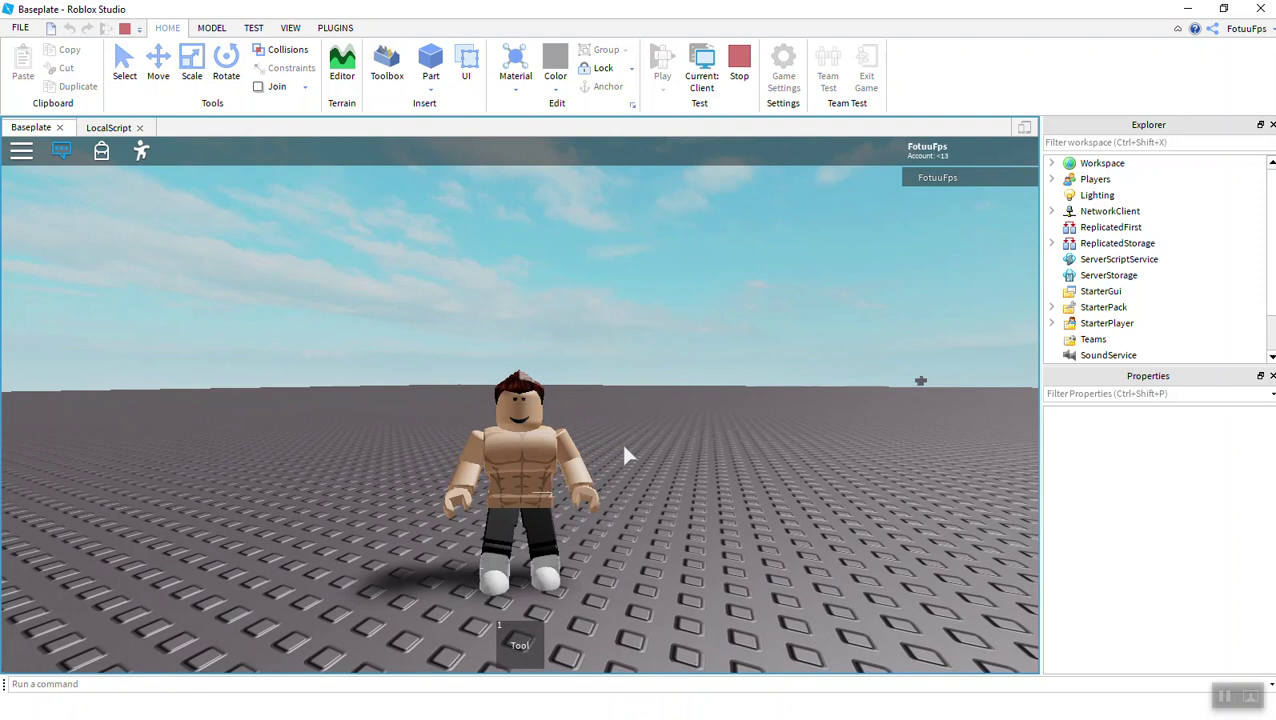
key(s)
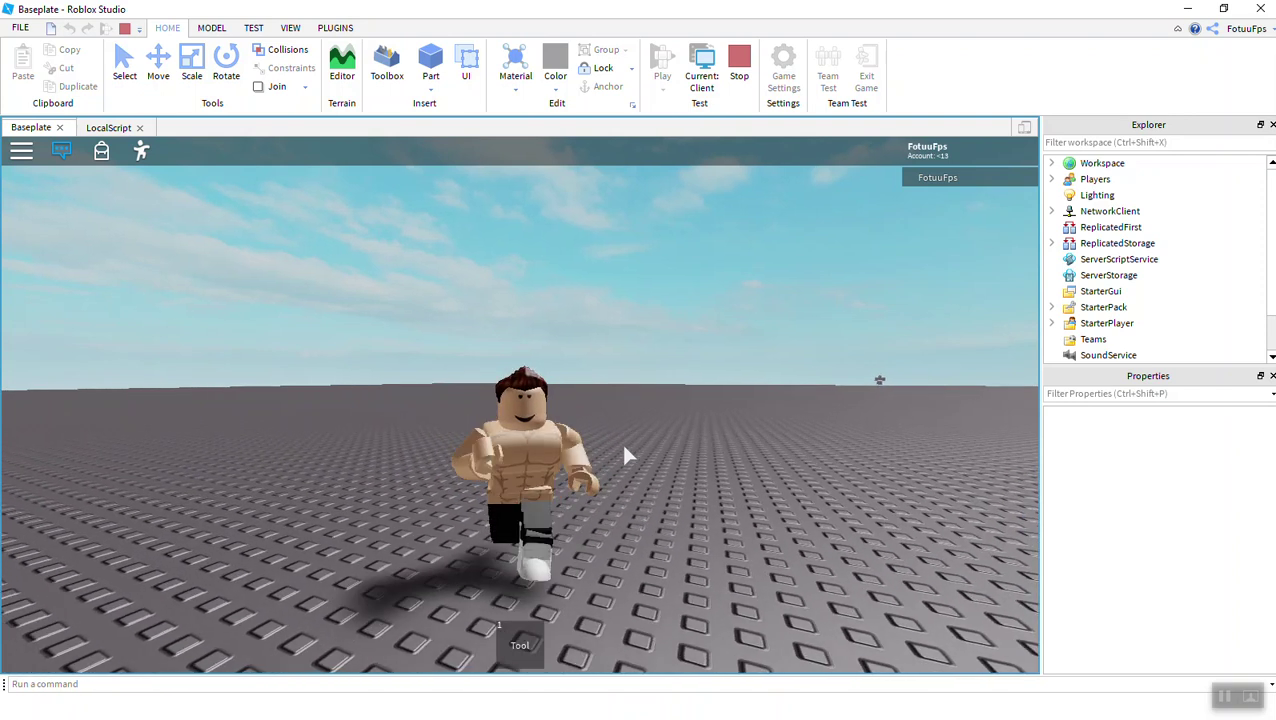
key(s)
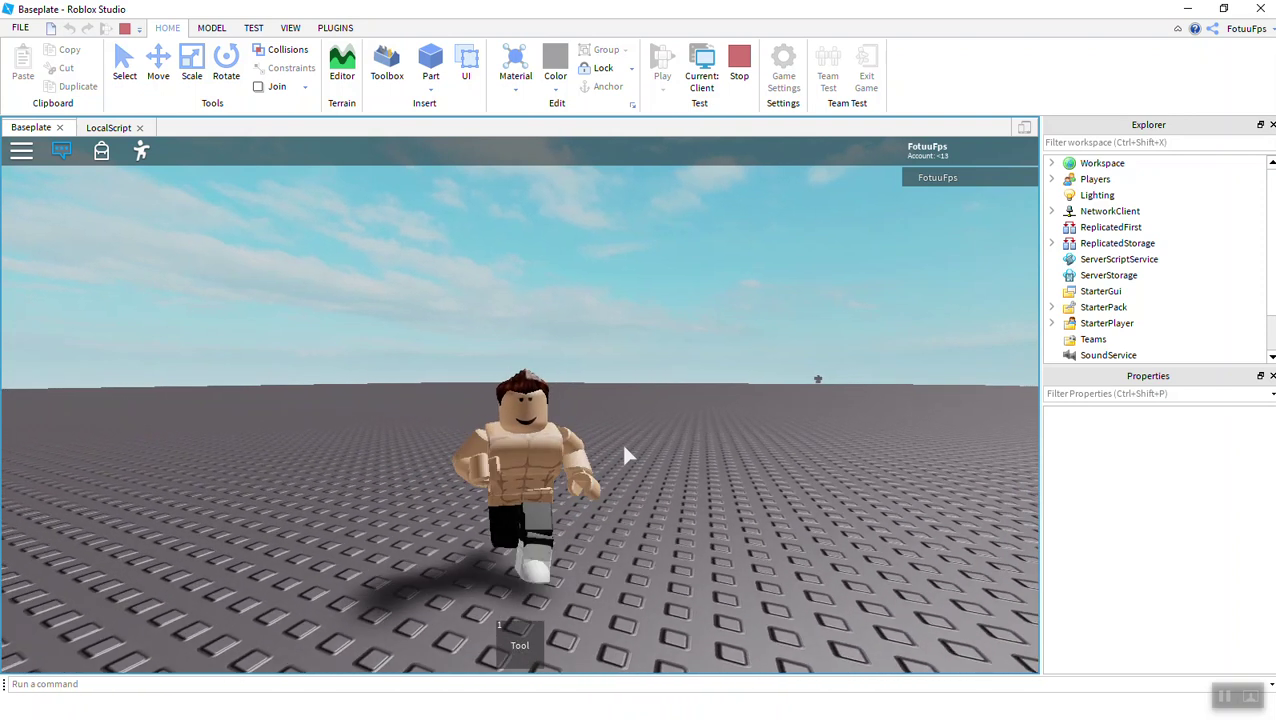
key(d)
key(s)
key(s)
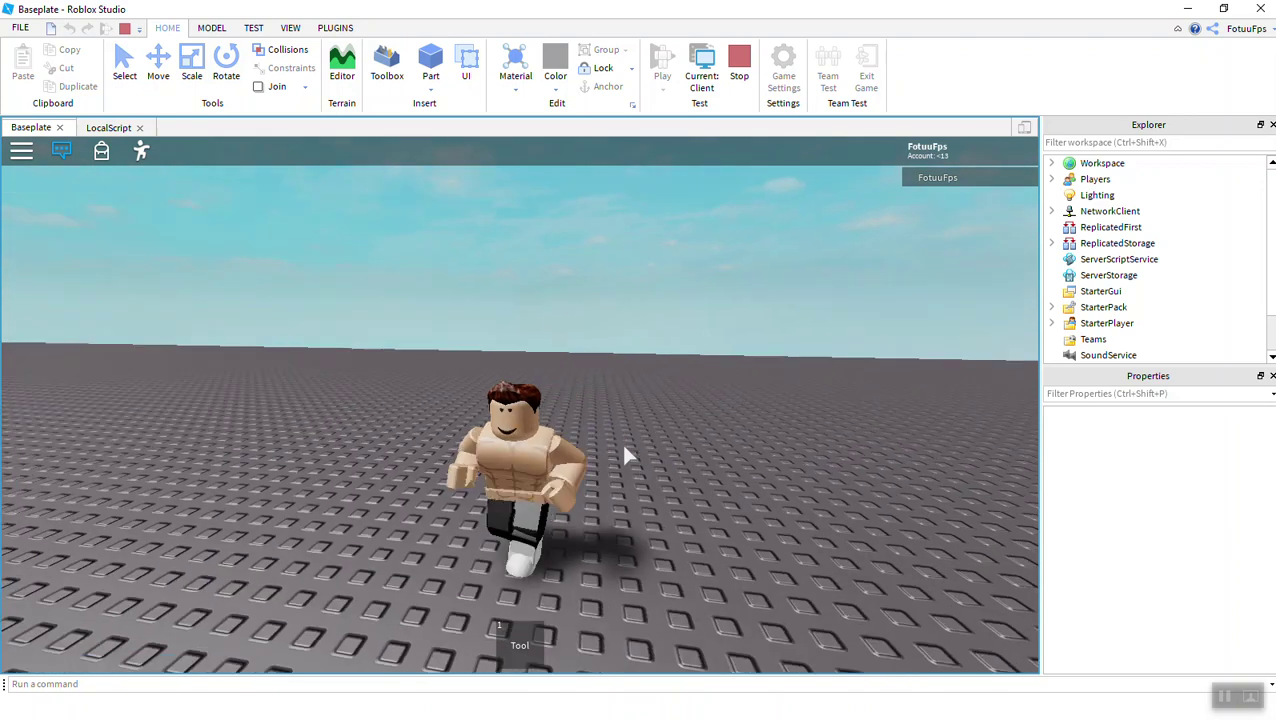
key(s)
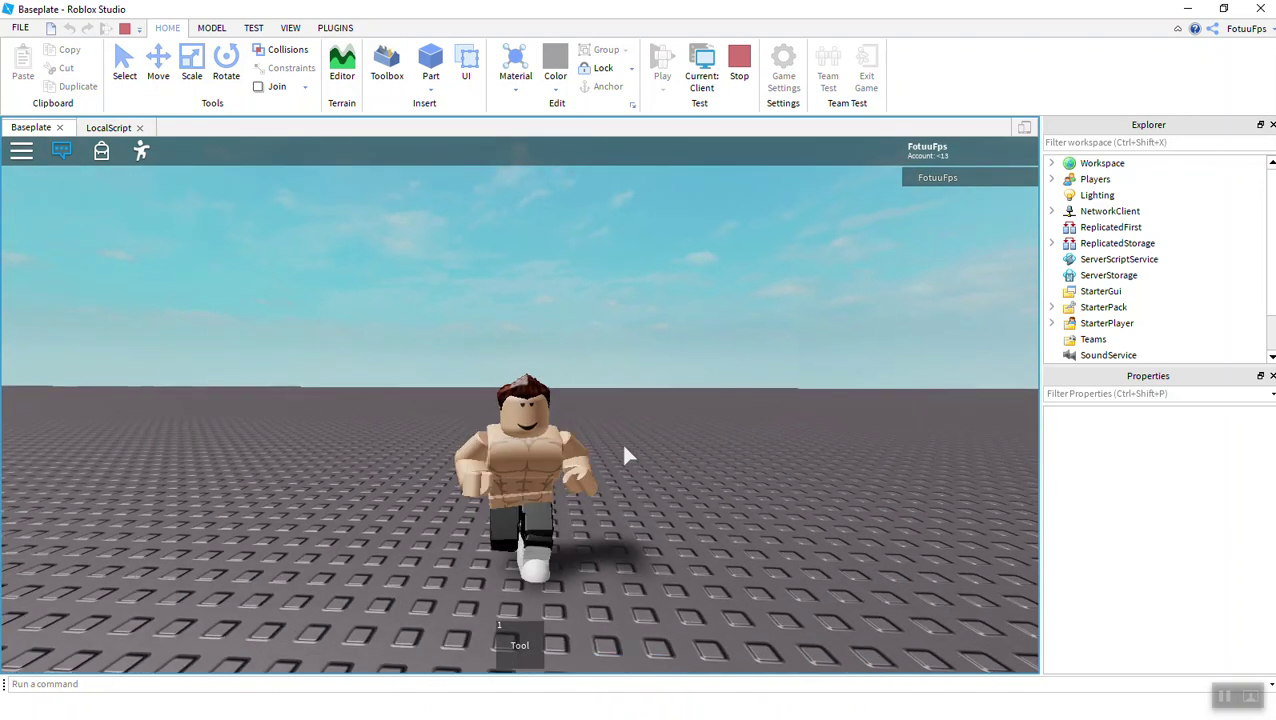
key(s)
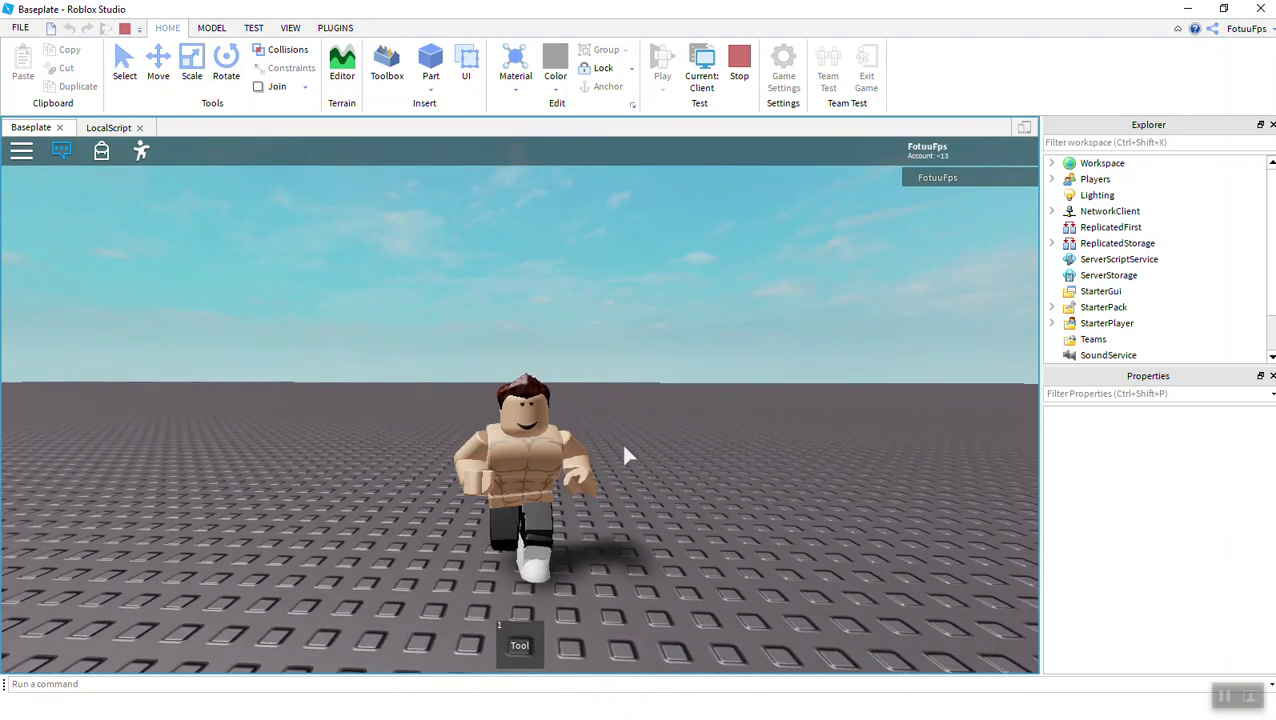
key(s)
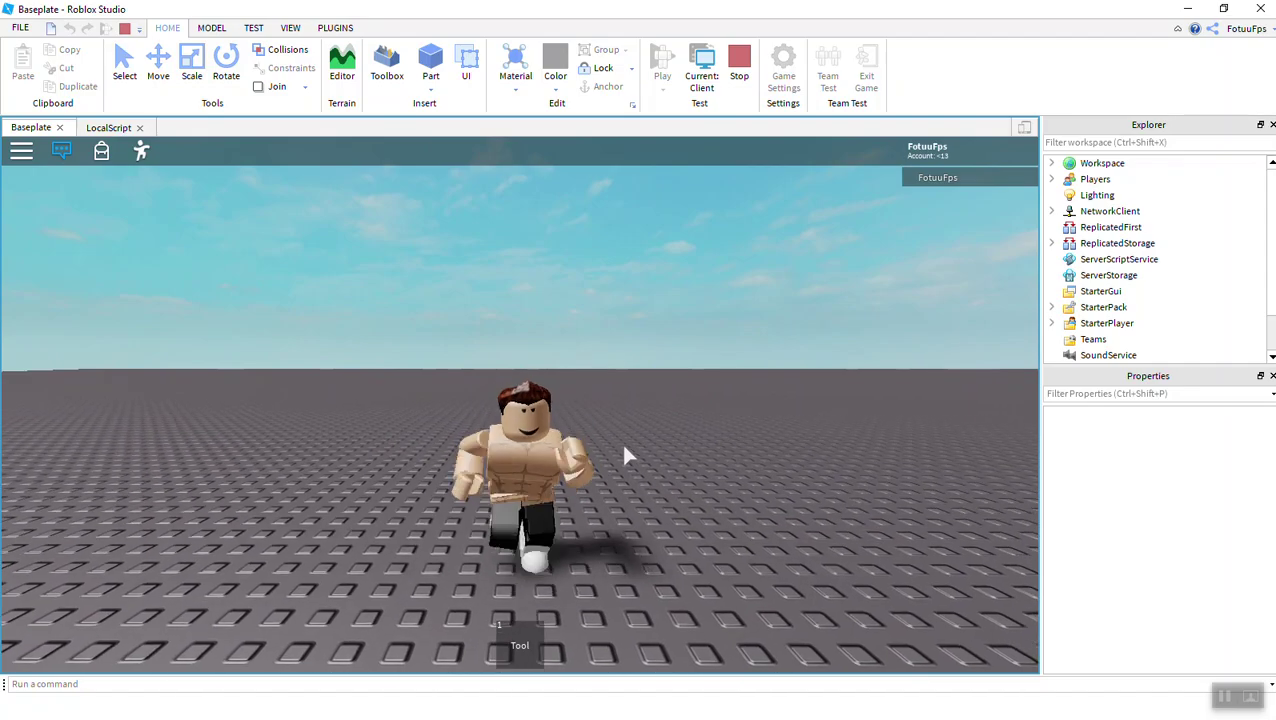
key(s)
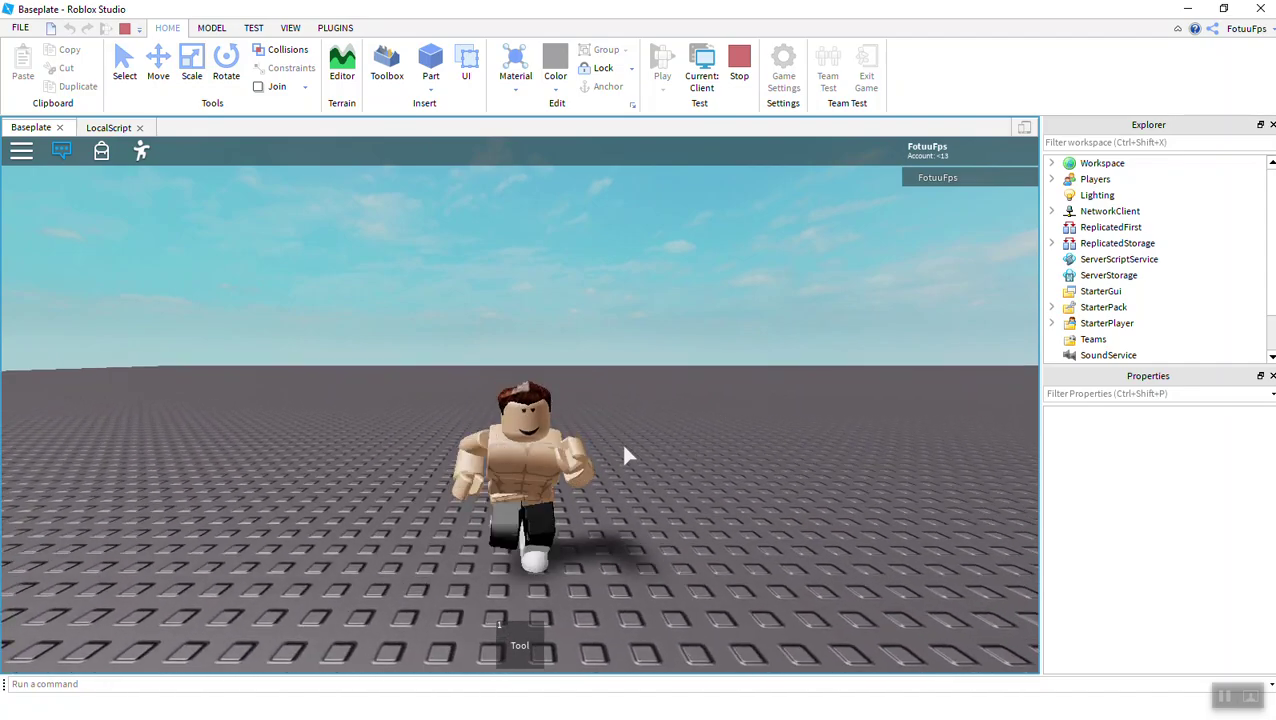
key(d)
right_drag(624, 446, 624, 446)
key(a)
key(s)
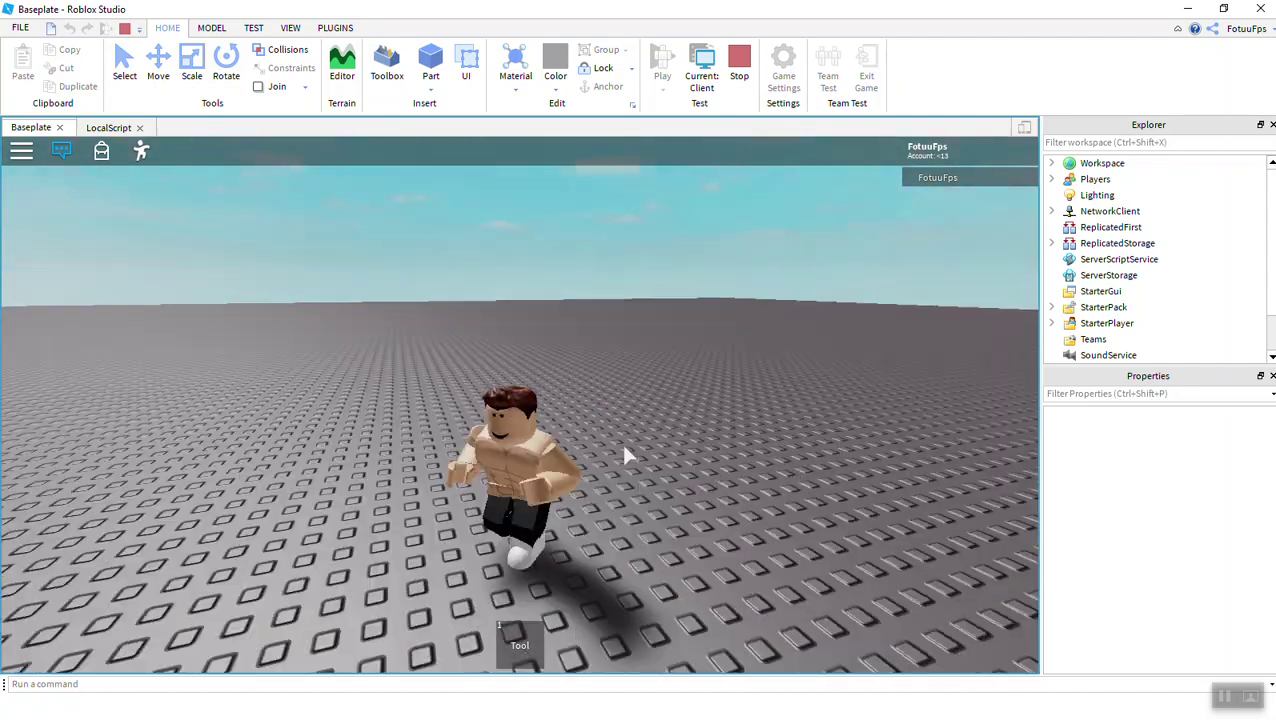
key(s)
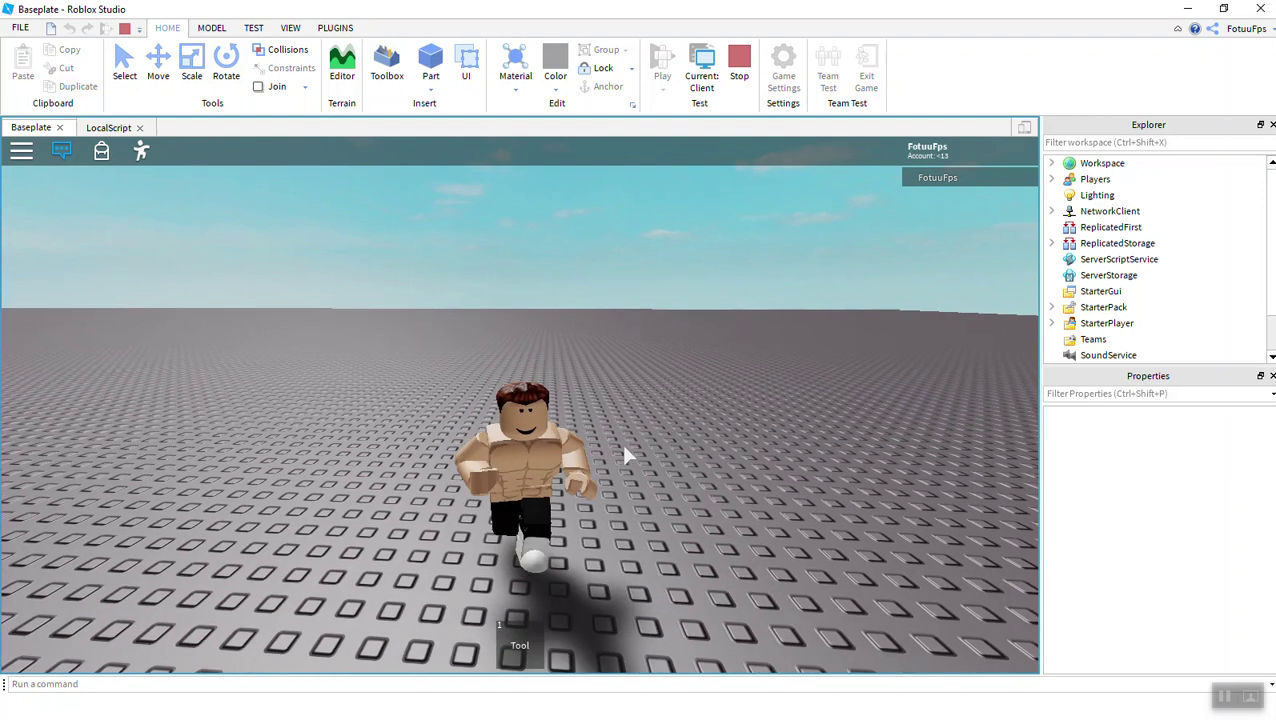
key(s)
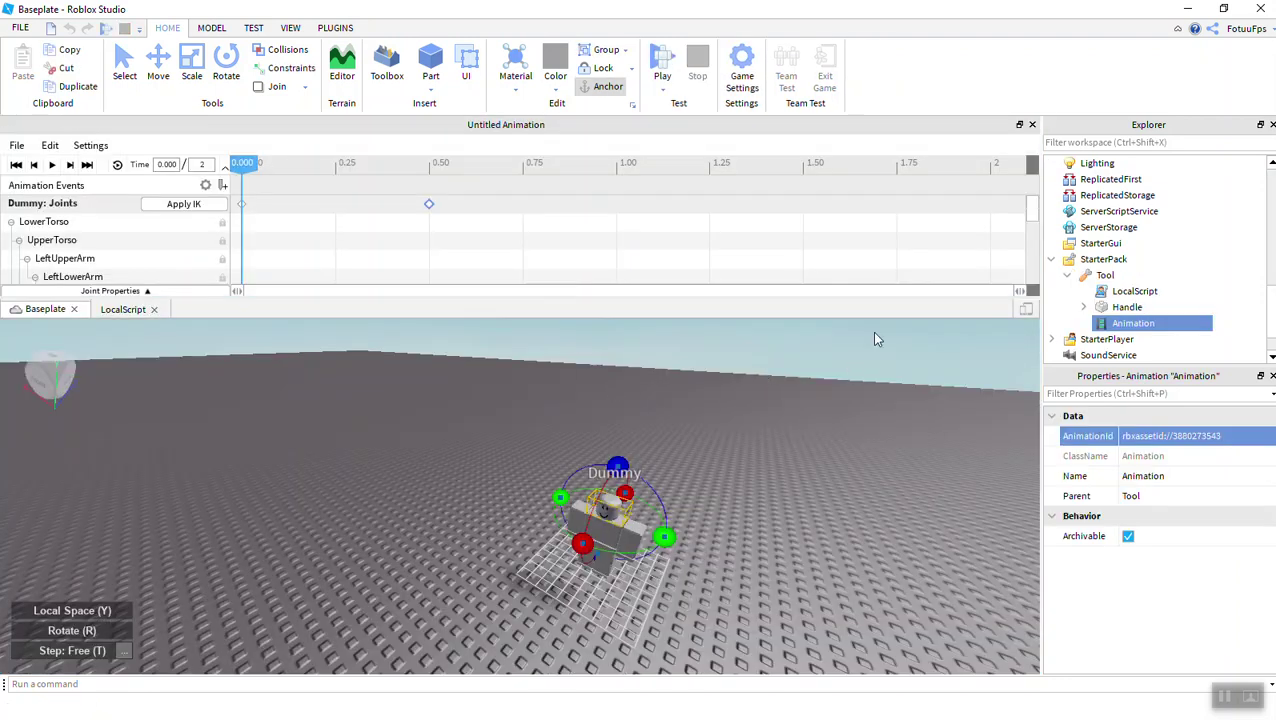
- Close the animation editor and delete the existing Tool from StarterPack
click(1032, 125)
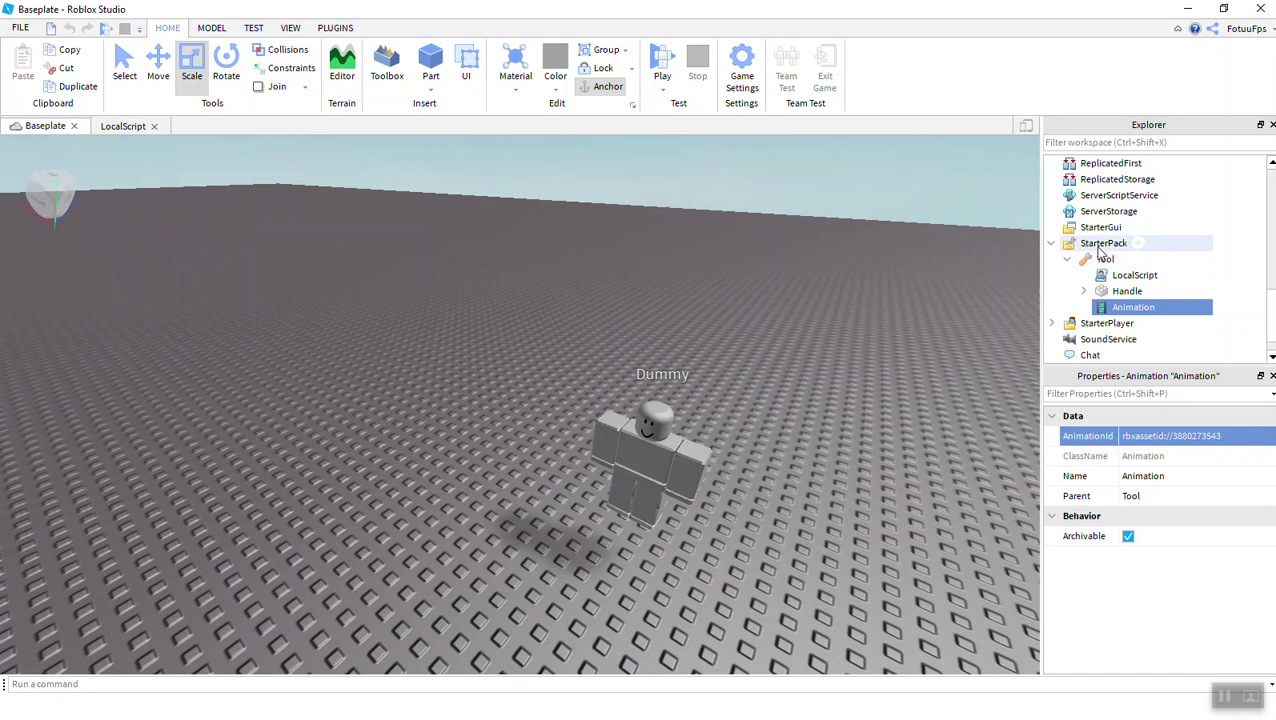
right_click(1078, 260)
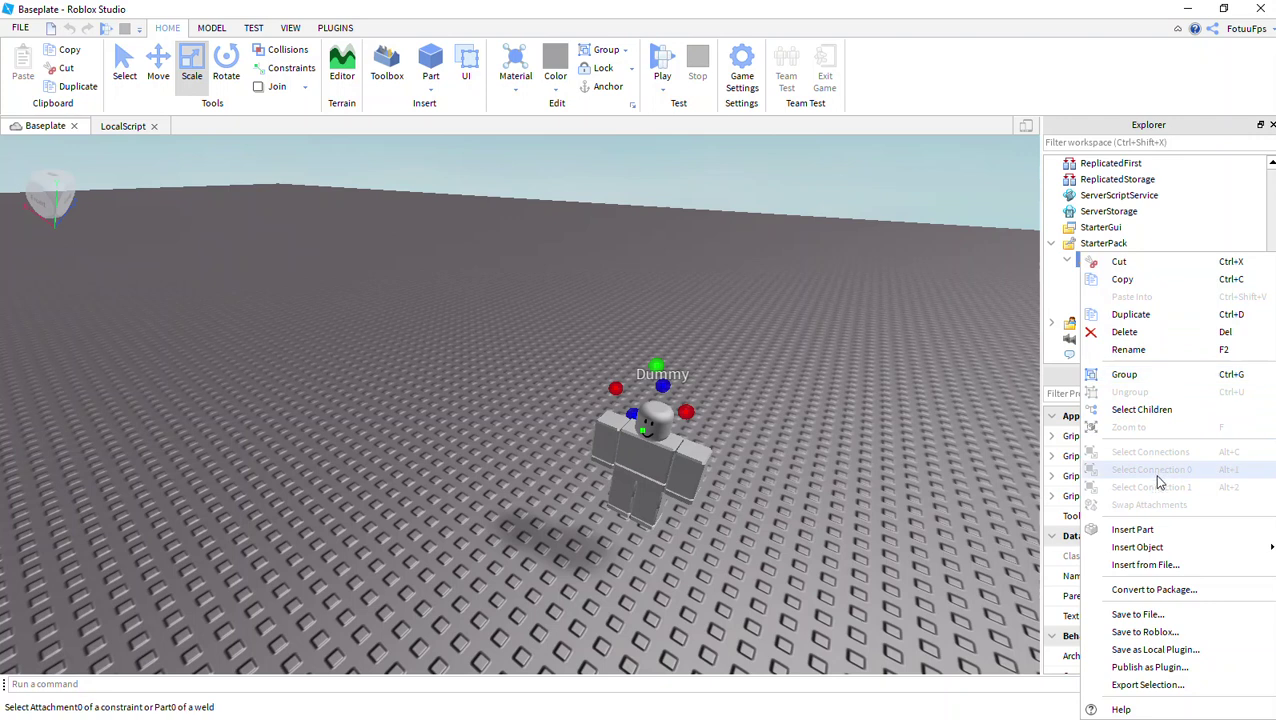
click(1127, 334)
key(Delete)
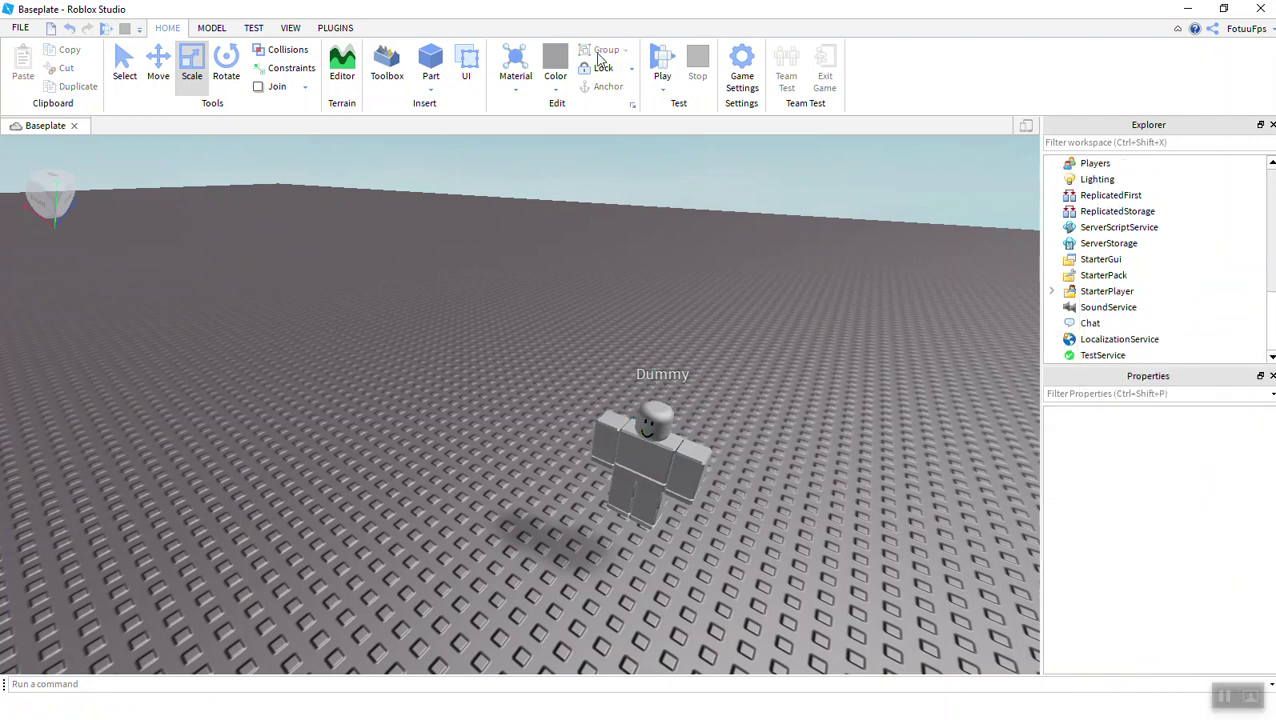
- Insert a block part near the dummy and scale it into a low, narrow bar
click(443, 71)
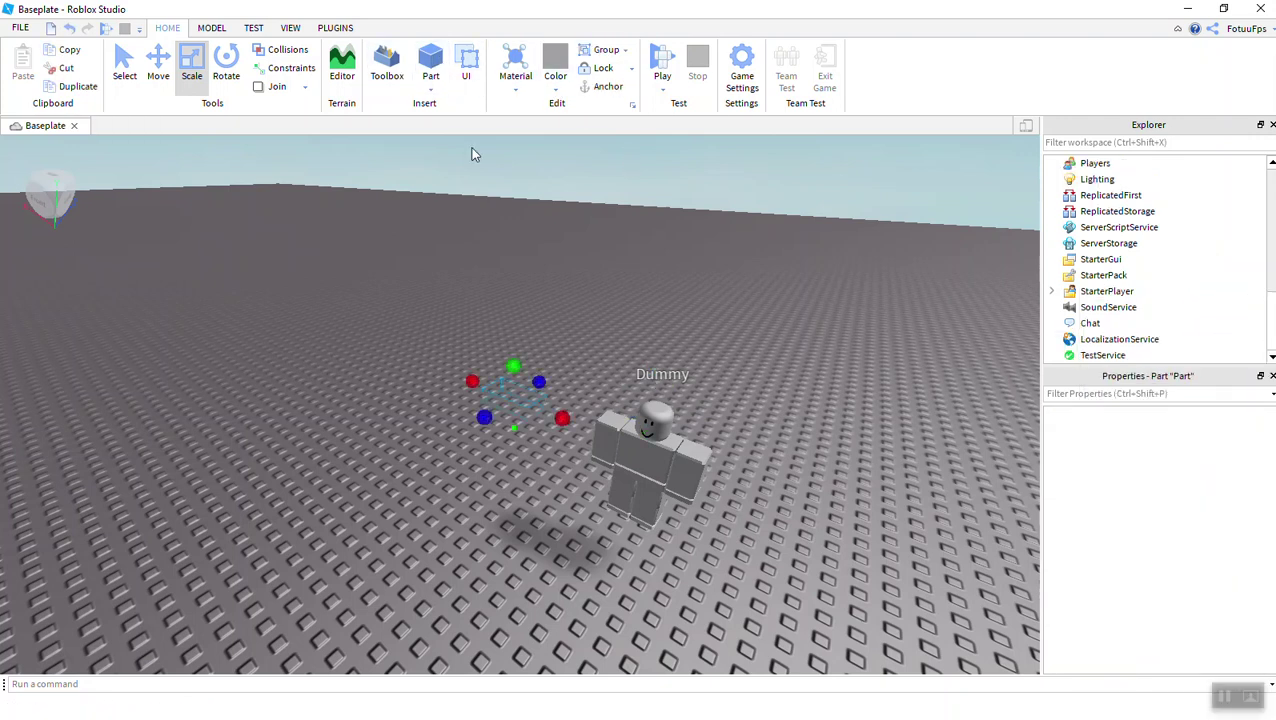
key(w)
key(a)
scroll(509, 243, up, 3)
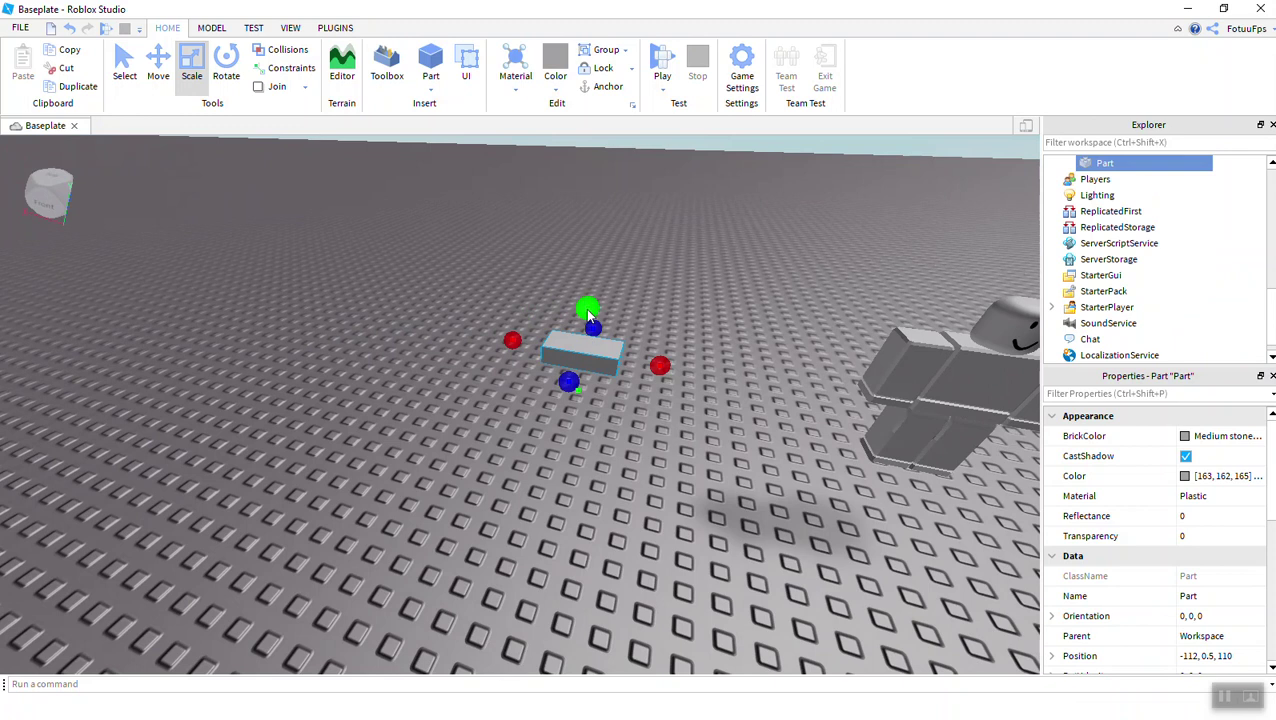
drag(588, 311, 589, 294)
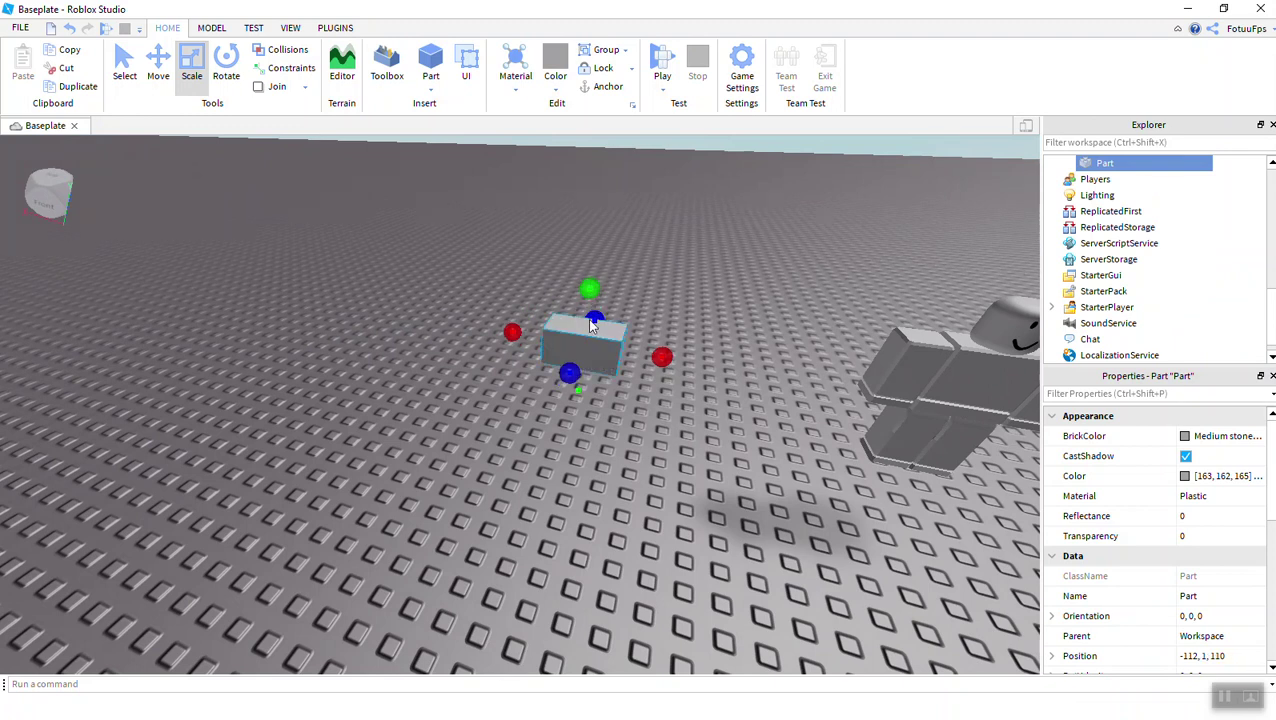
mouse_move(660, 358)
mouse_down()
mouse_move(623, 353)
mouse_move(675, 361)
mouse_up()
drag(589, 289, 574, 372)
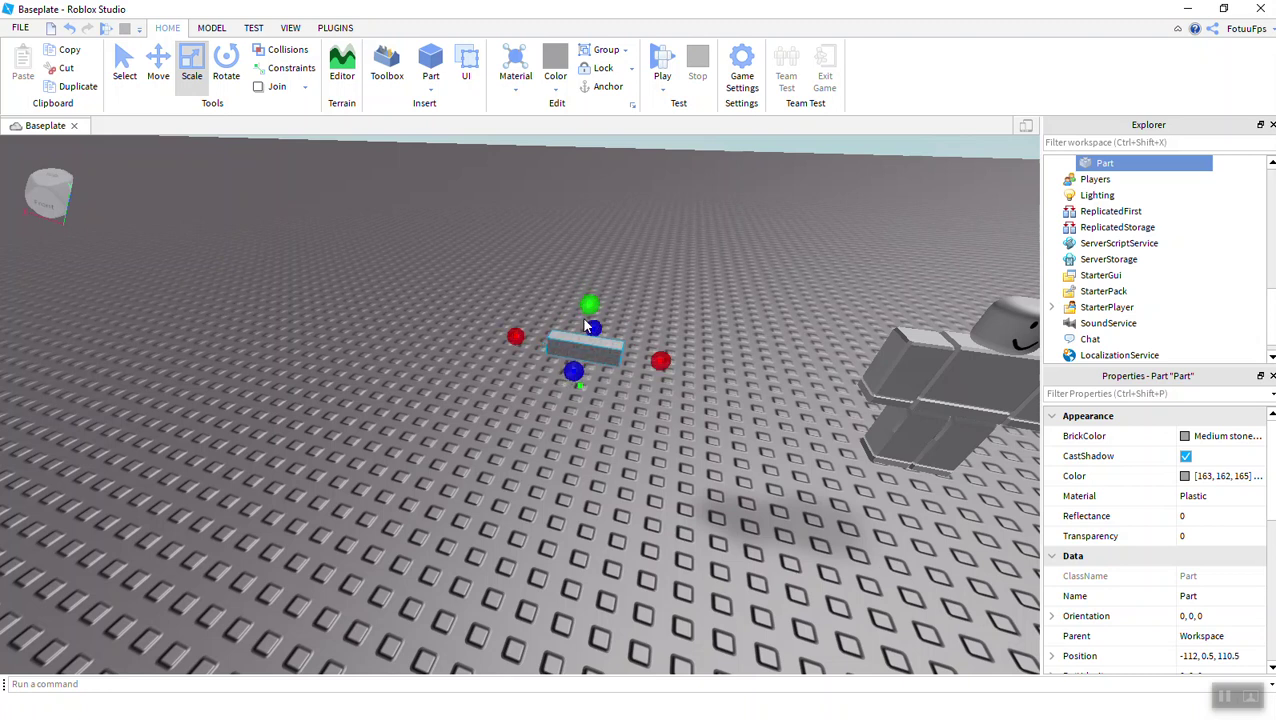
- Rename the new bar-shaped part in the Workspace to Handle
scroll(607, 335, up, 8)
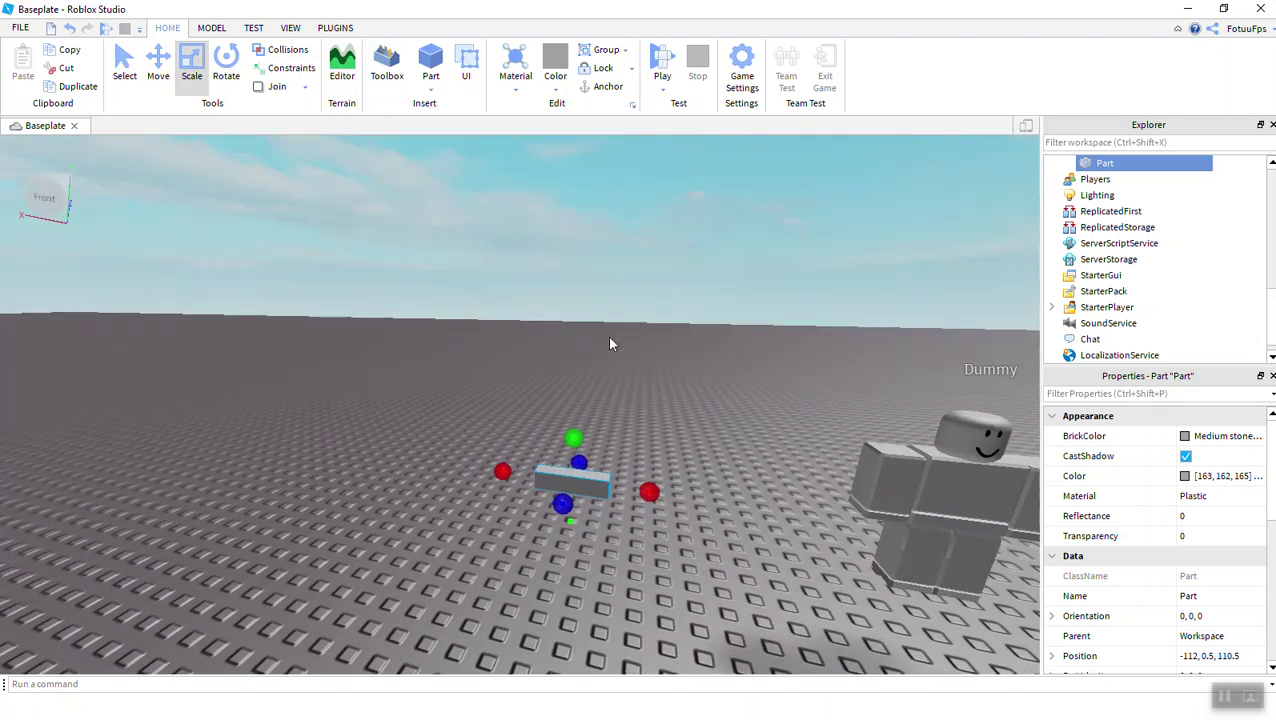
scroll(607, 336, down, 6)
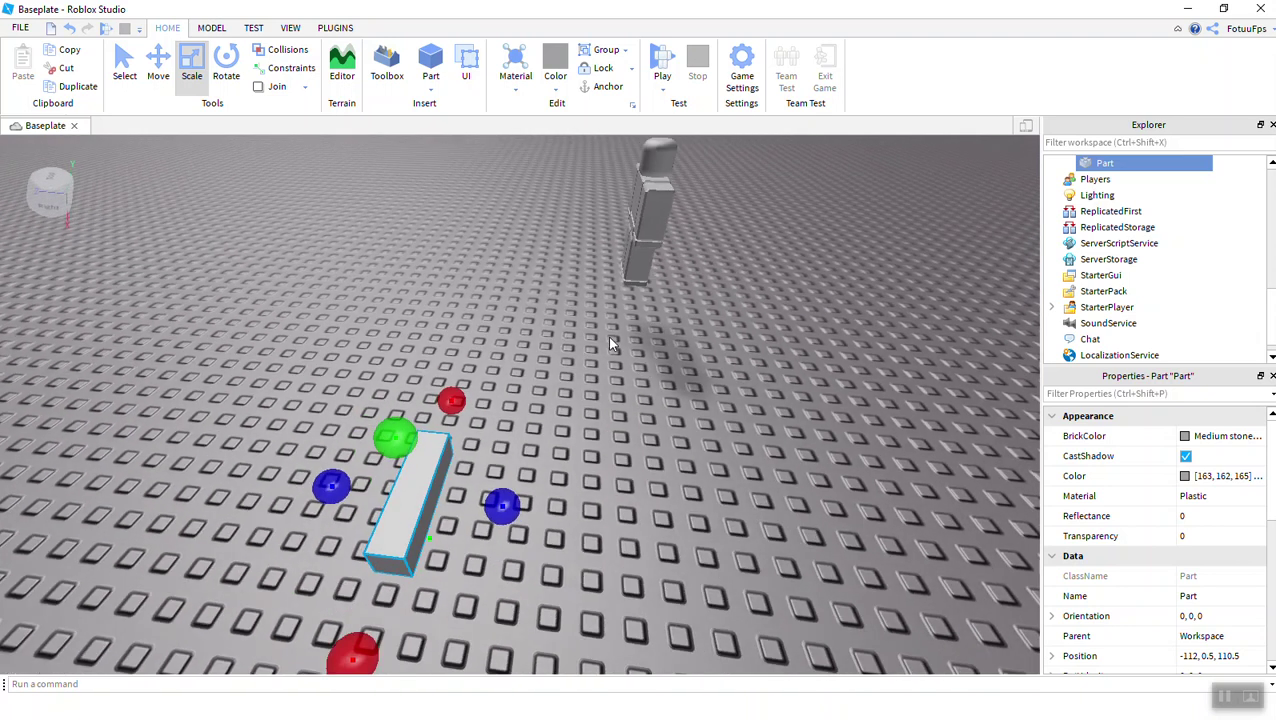
right_drag(622, 370, 626, 350)
scroll(1181, 276, up, 1)
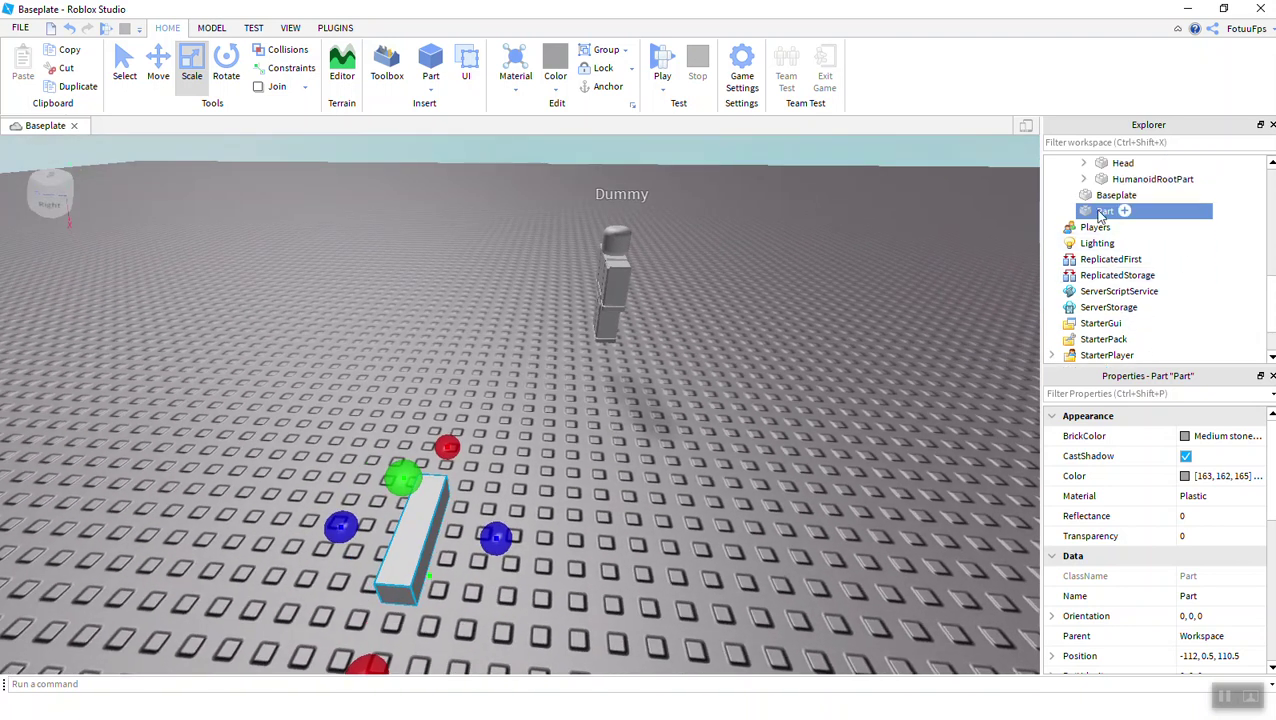
right_click(1095, 212)
click(1131, 316)
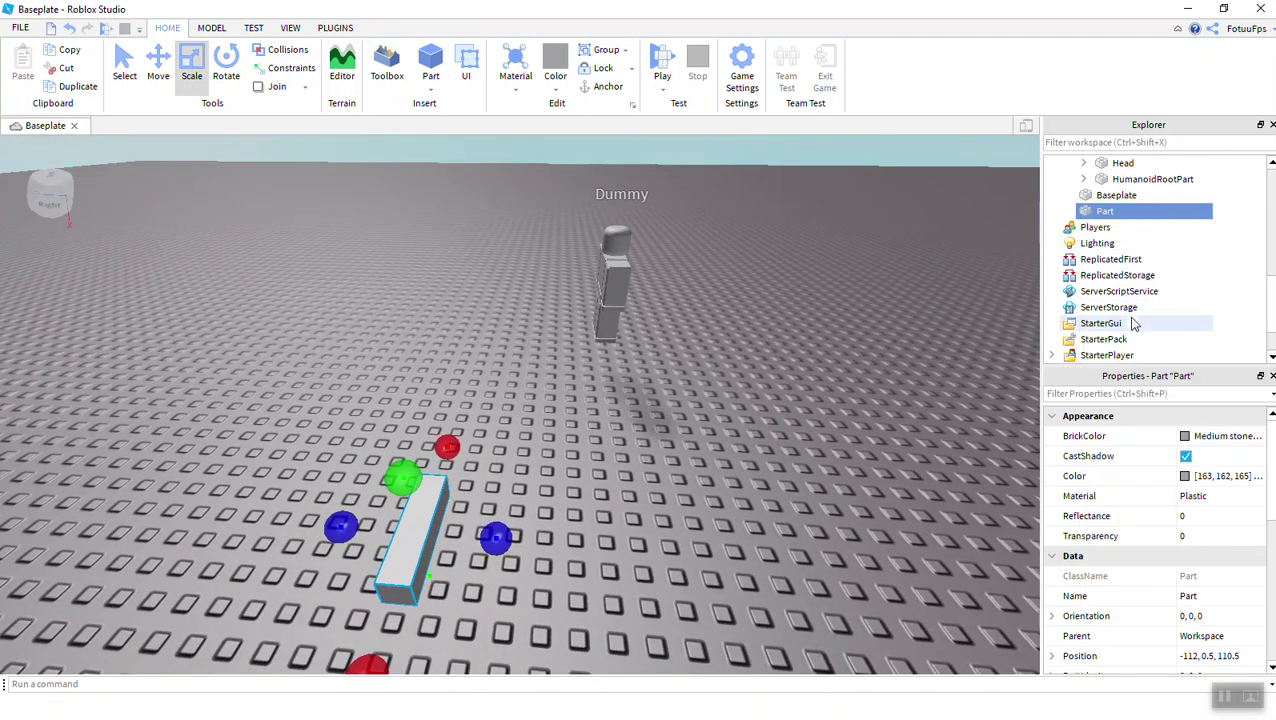
right_click(1103, 214)
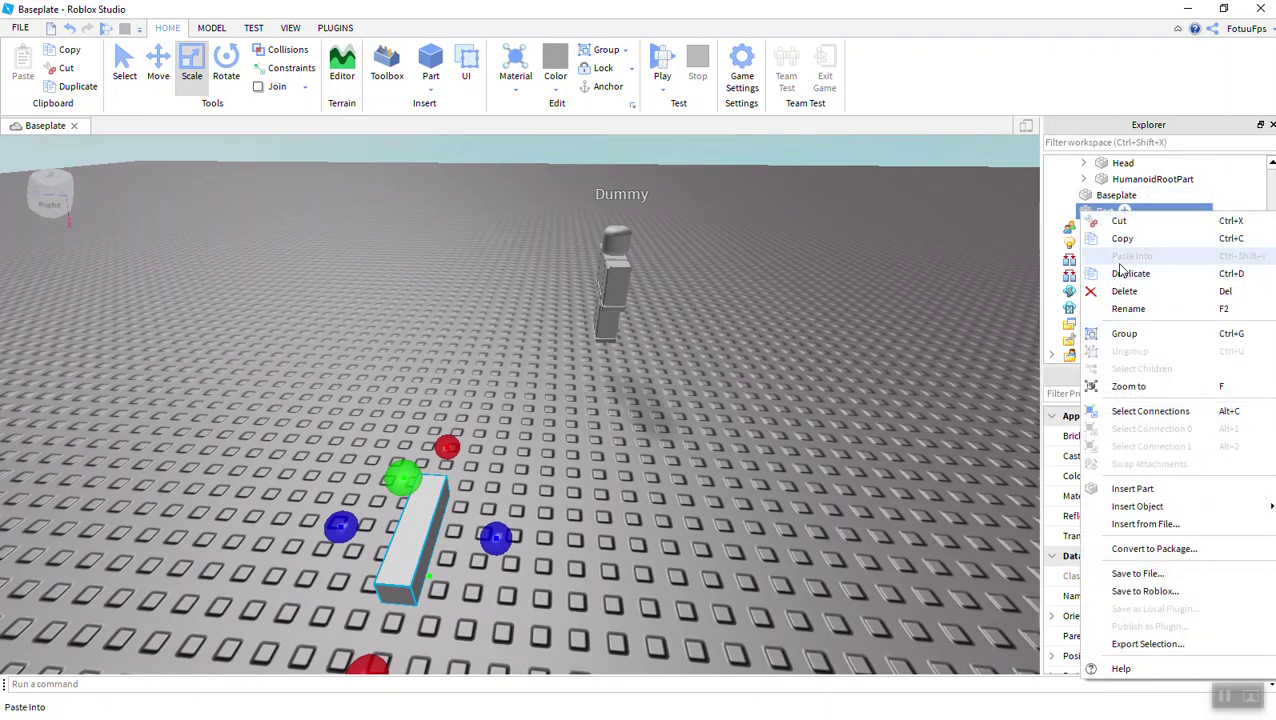
click(1127, 309)
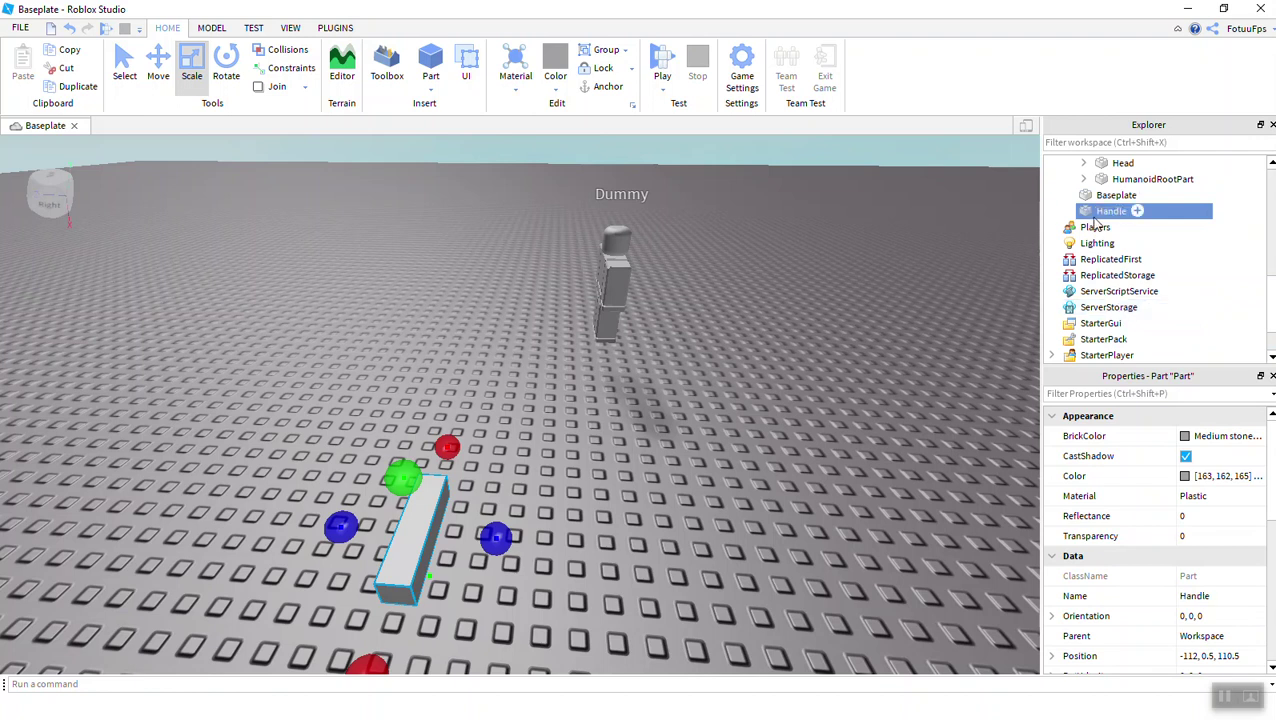
- Move the Handle part into StarterPack and nest it inside a newly inserted Tool object
drag(1097, 222, 1128, 307)
click(1135, 310)
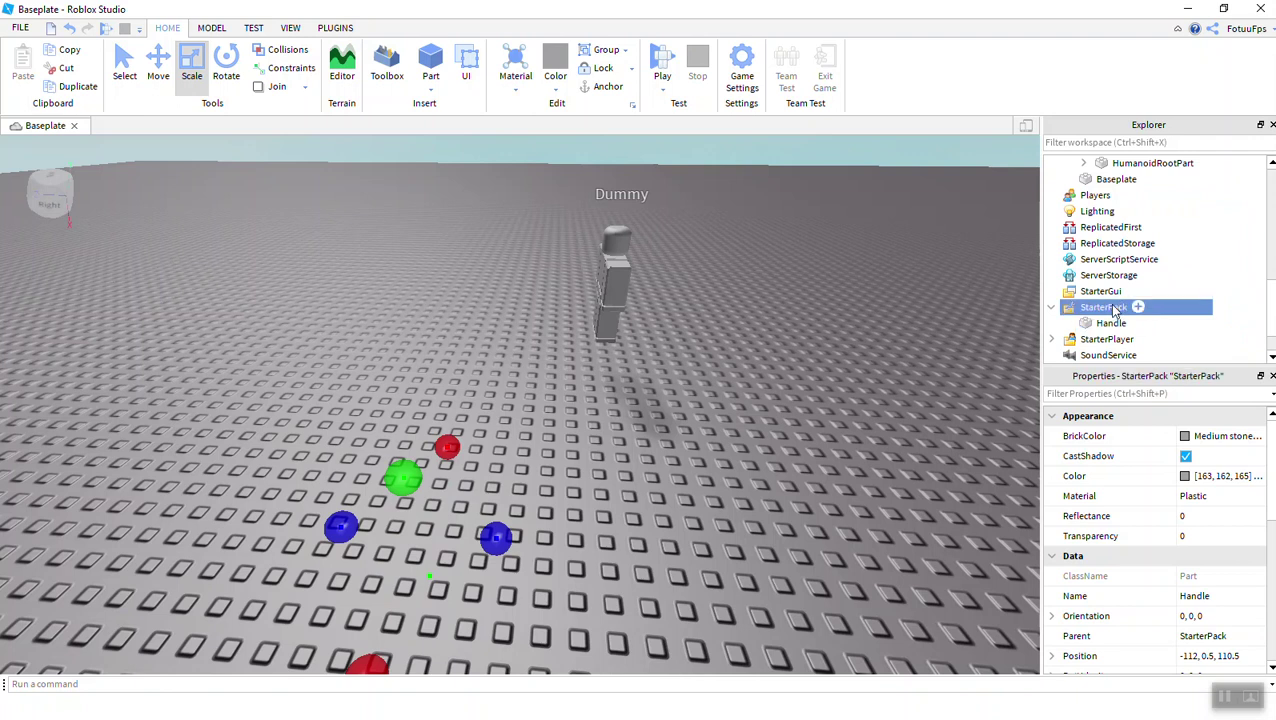
click(1138, 307)
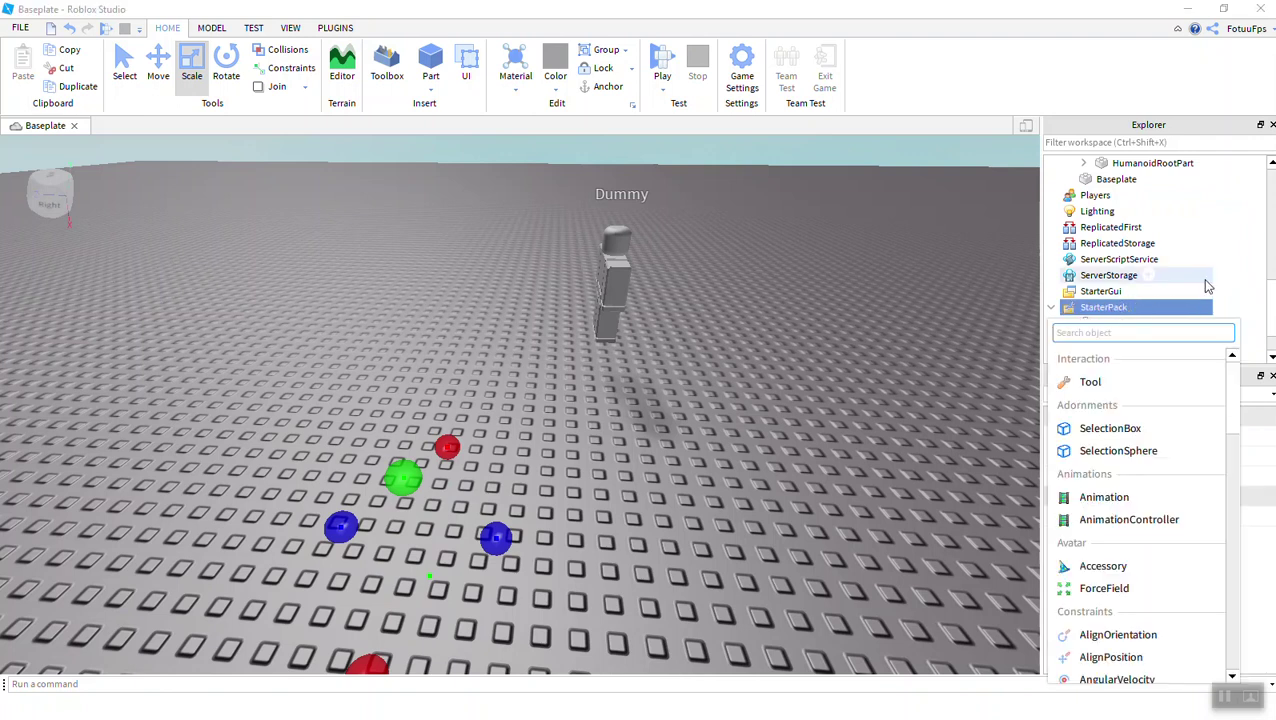
click(1086, 379)
click(1106, 342)
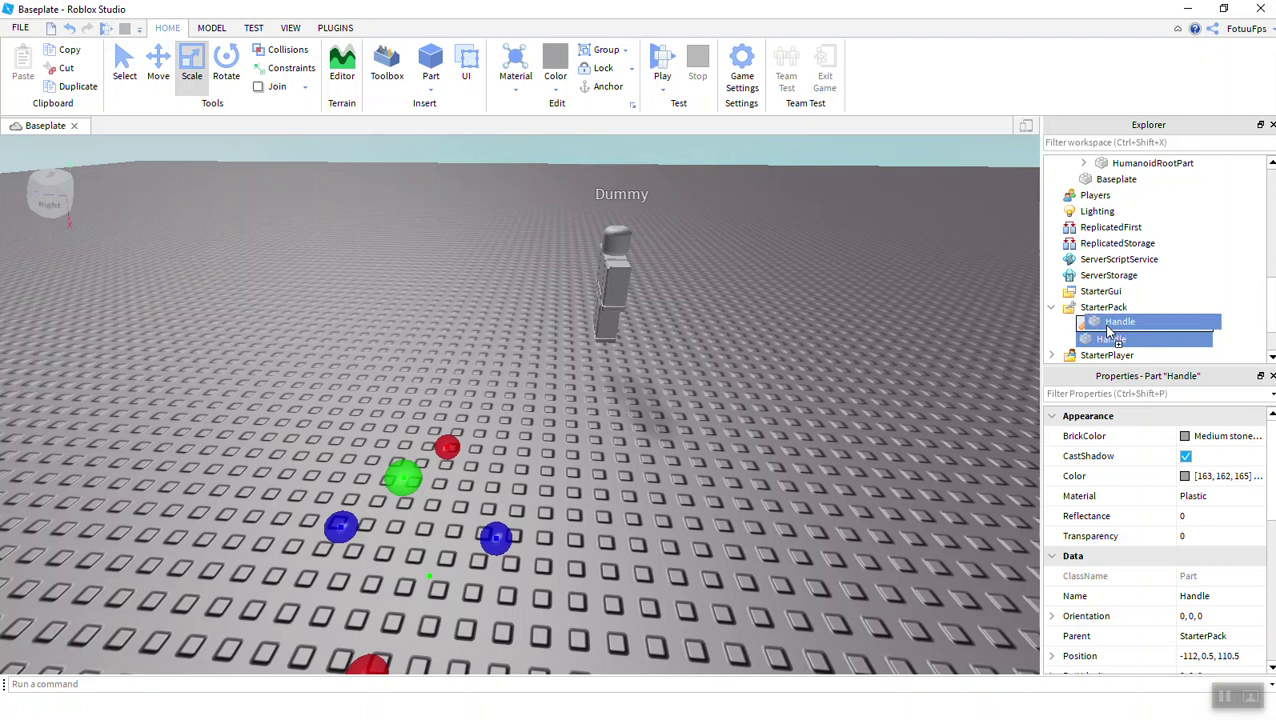
drag(1107, 333, 1106, 328)
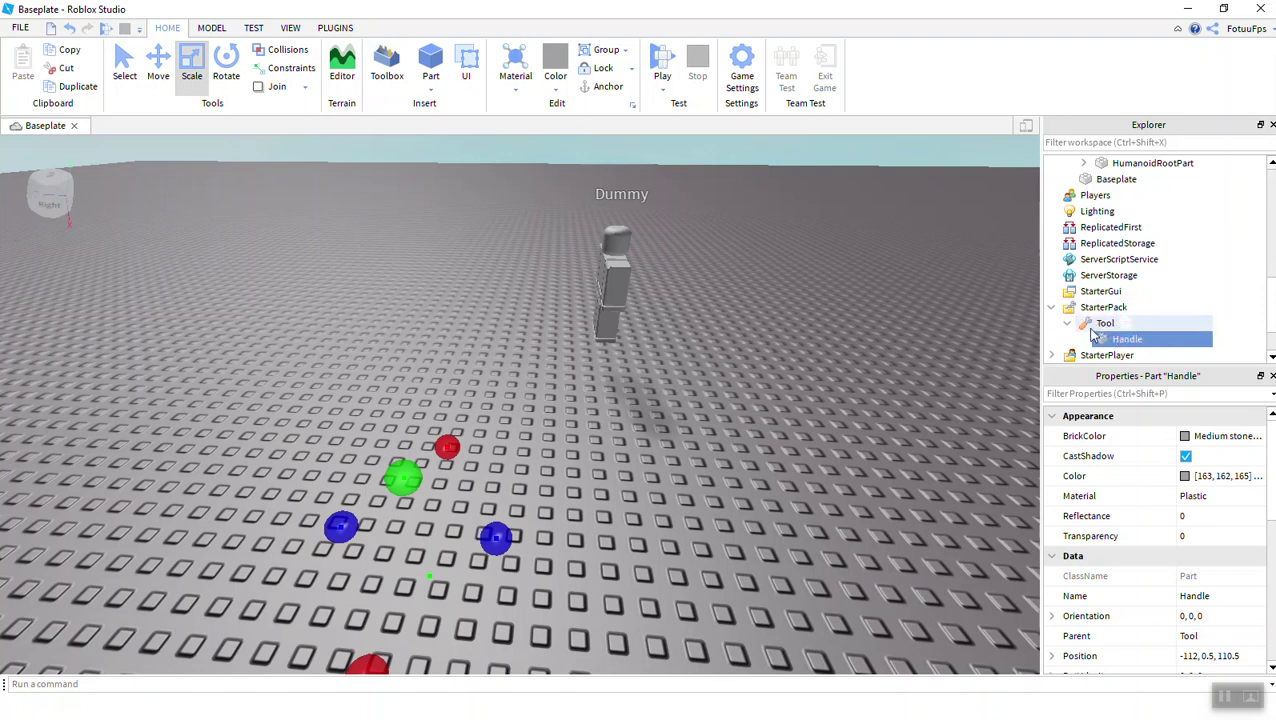
- Insert a LocalScript into the Tool in StarterPack
mouse_move(516, 337)
right_down()
mouse_move(560, 338)
mouse_move(516, 337)
right_up()
scroll(516, 337, down, 3)
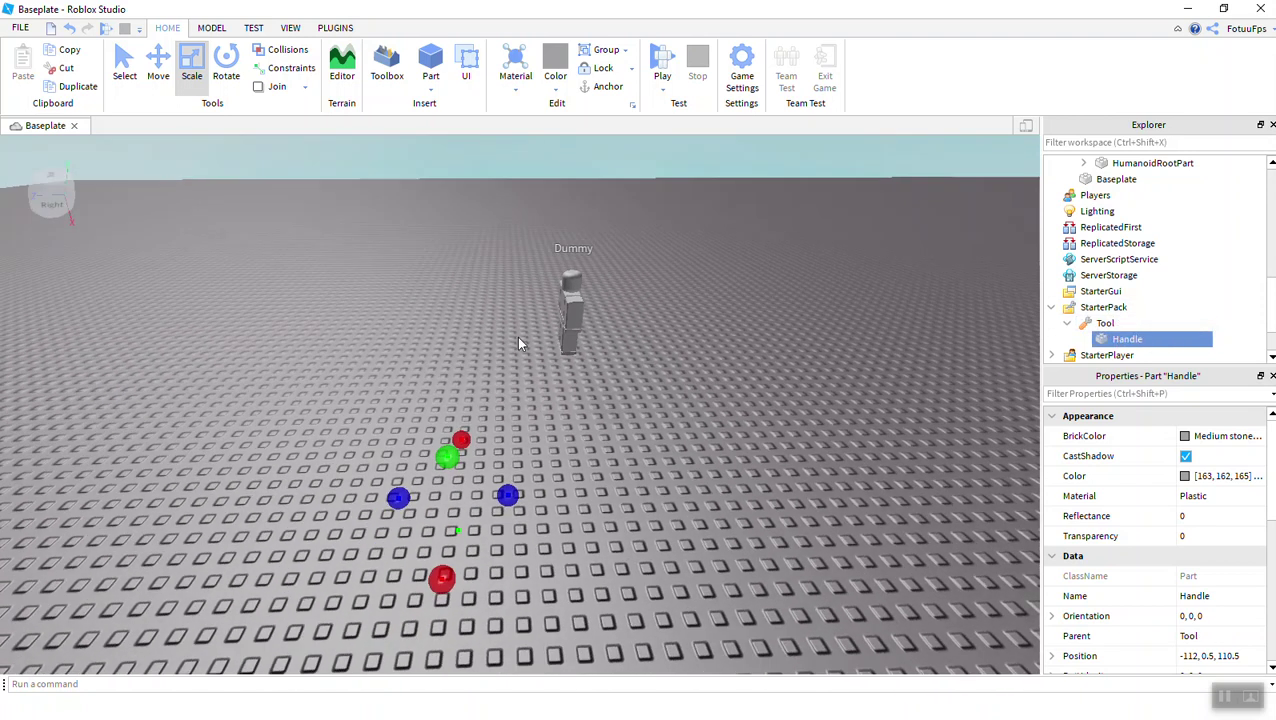
scroll(516, 337, up, 3)
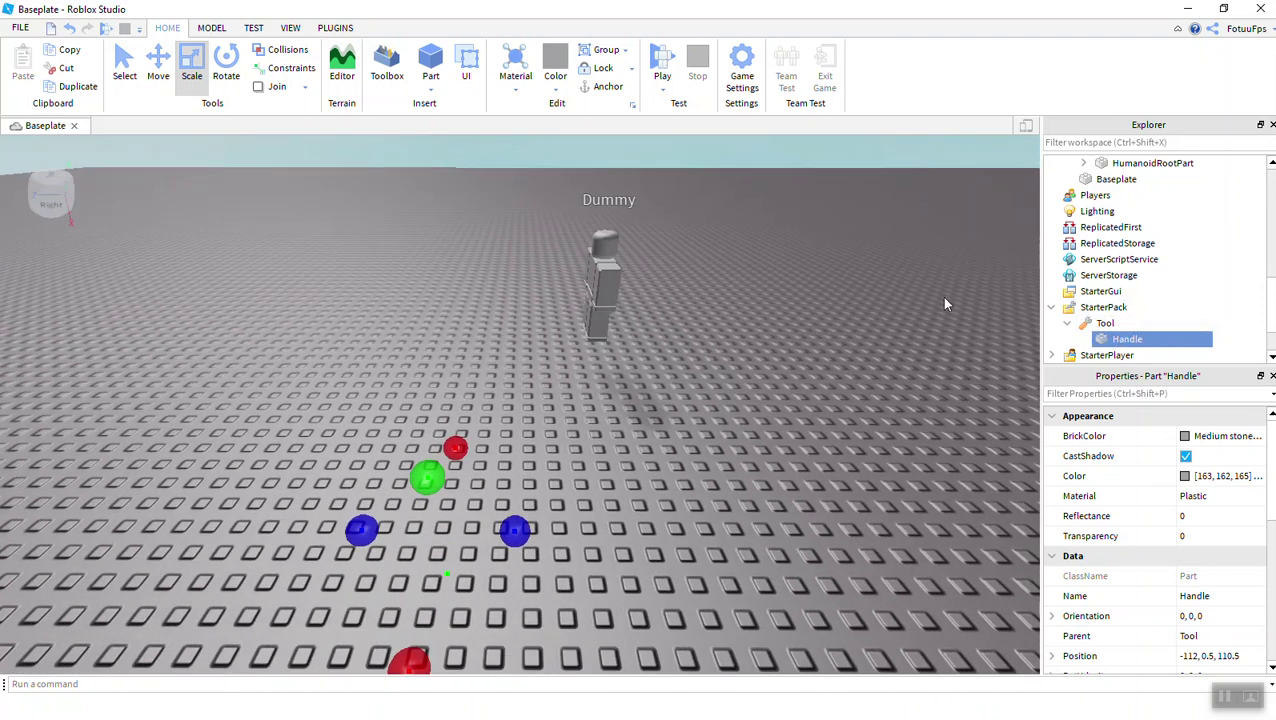
click(1105, 325)
click(1125, 325)
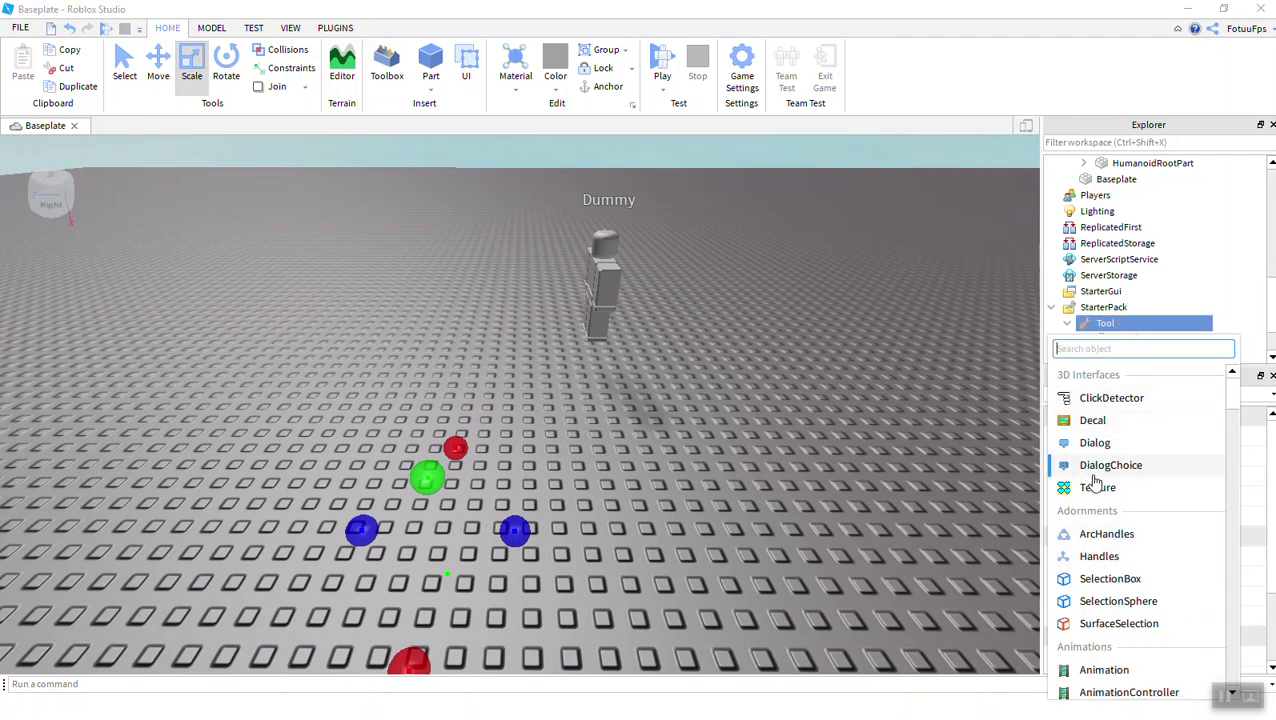
text(Loa)
key(BackSpace)
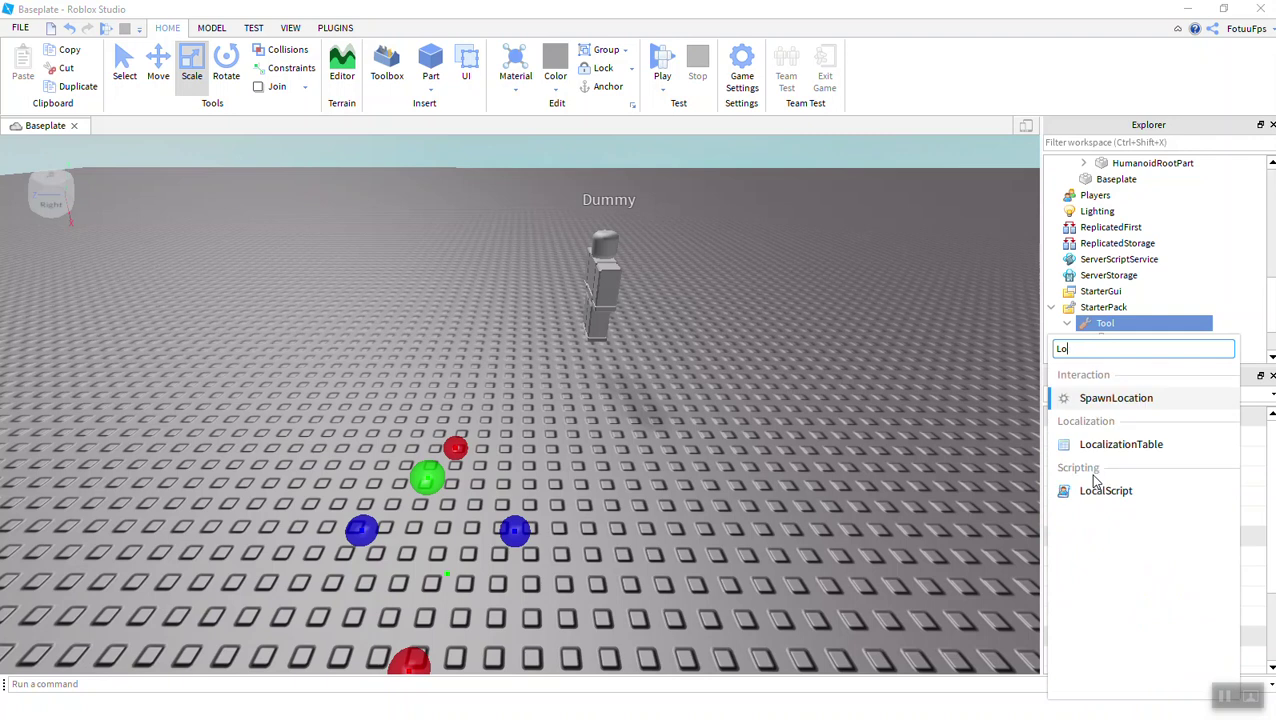
text(cal)
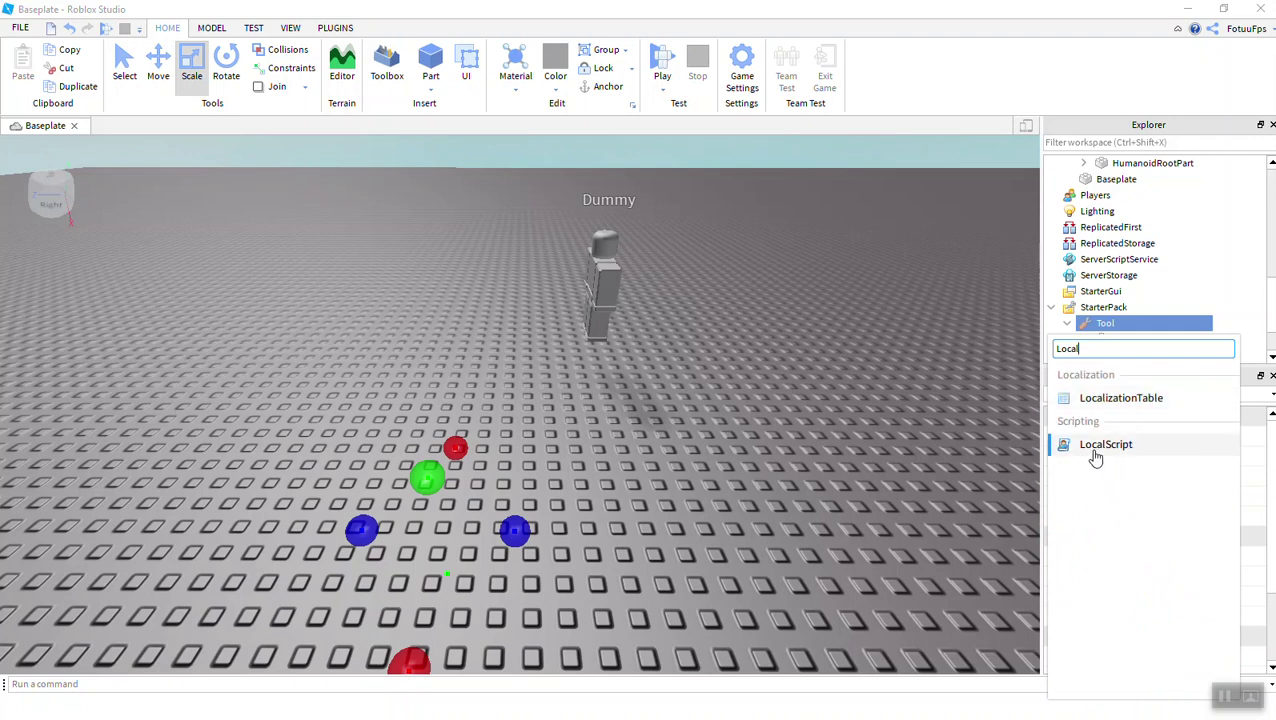
click(1105, 445)
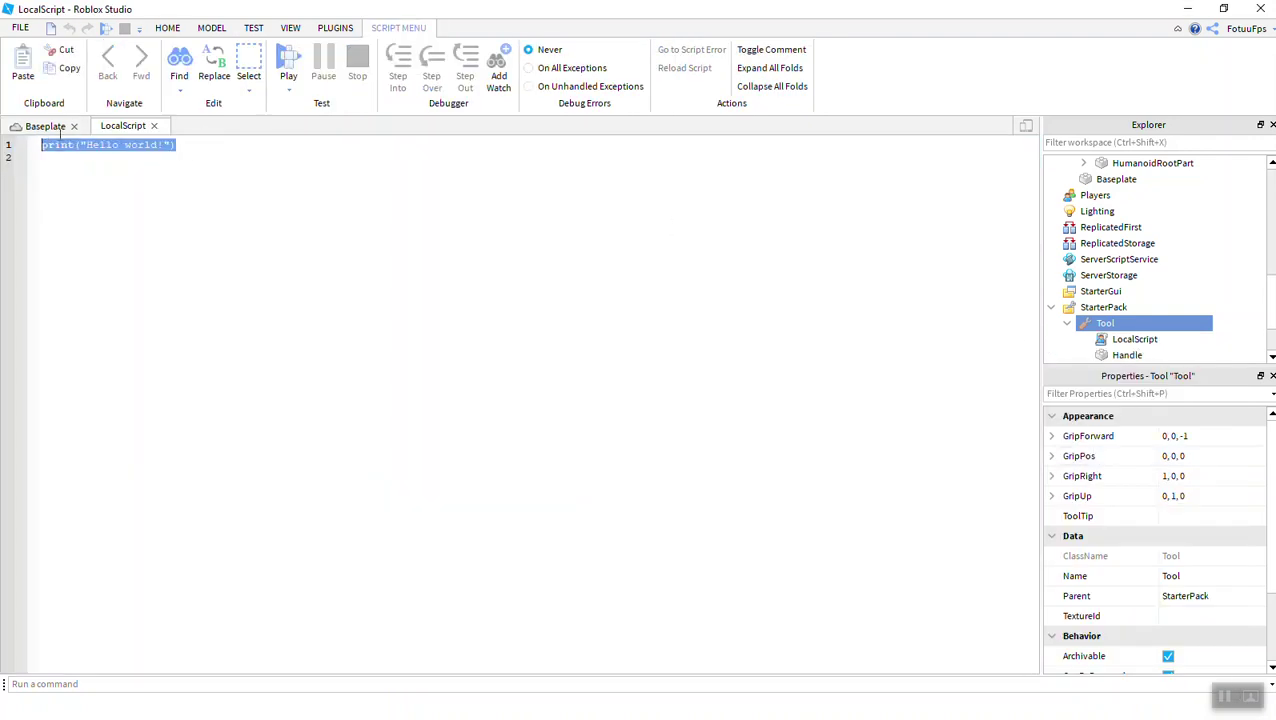
- Replace the LocalScript's default code with Equipped, Button1Down and Unequipped handlers that load, play and stop script.Parent.Animation
key(BackSpace)
text(Script: script.Parent.Equipped:Connect(function(Mouse) 	Mouse.Button1Down:Connect(function() 		animation = game.Players.LocalPlayer.Character.Humanoid:LoadAnimation(script.Parent.Animation) 		animation:Play() 	end) end)  script.Parent.Unequipped:Connect(function() 		animation:Stop() end))
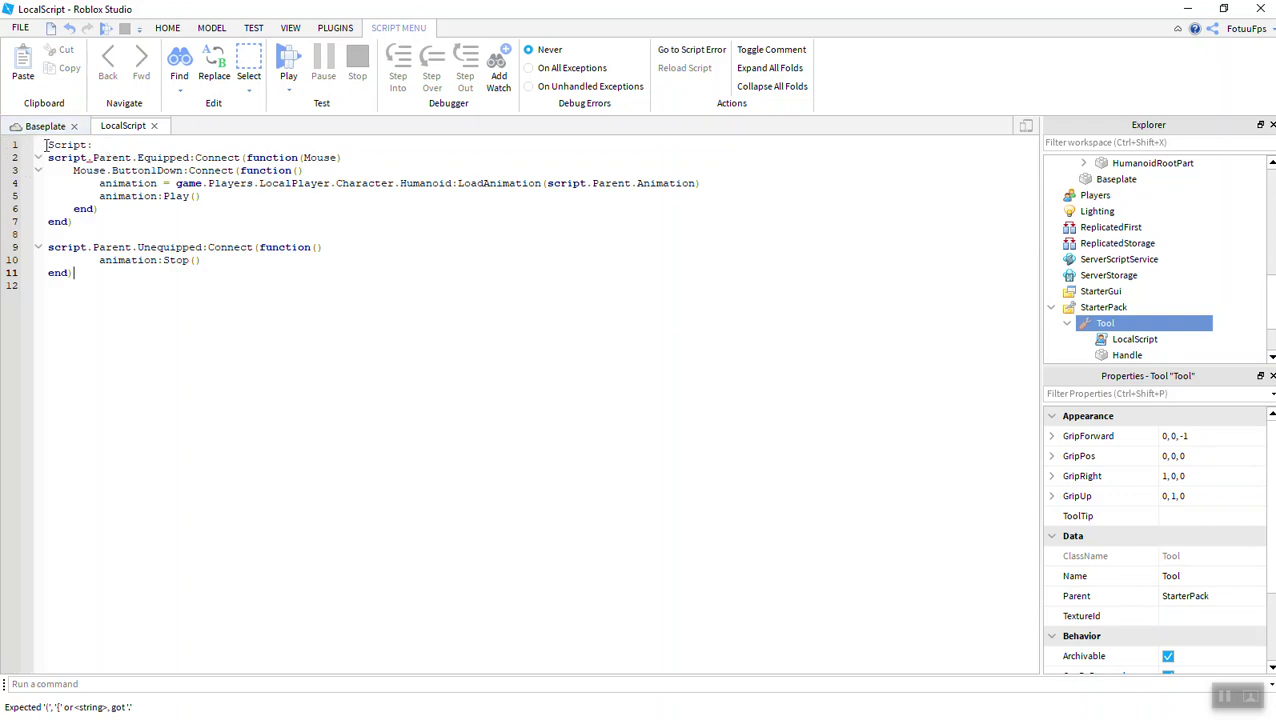
drag(45, 145, 254, 273)
click(363, 301)
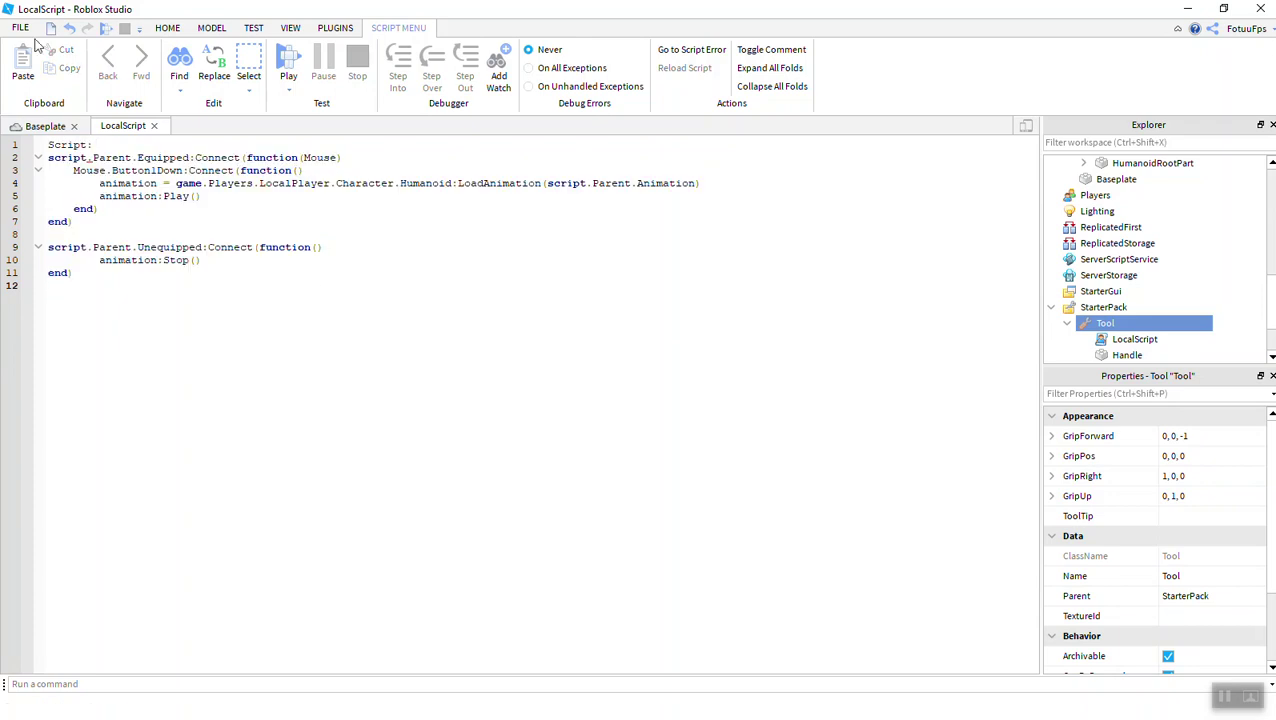
- Return to the Baseplate scene and open the Animation Editor for the Dummy rig
click(42, 131)
right_drag(760, 448, 760, 448)
scroll(1140, 345, down, 1)
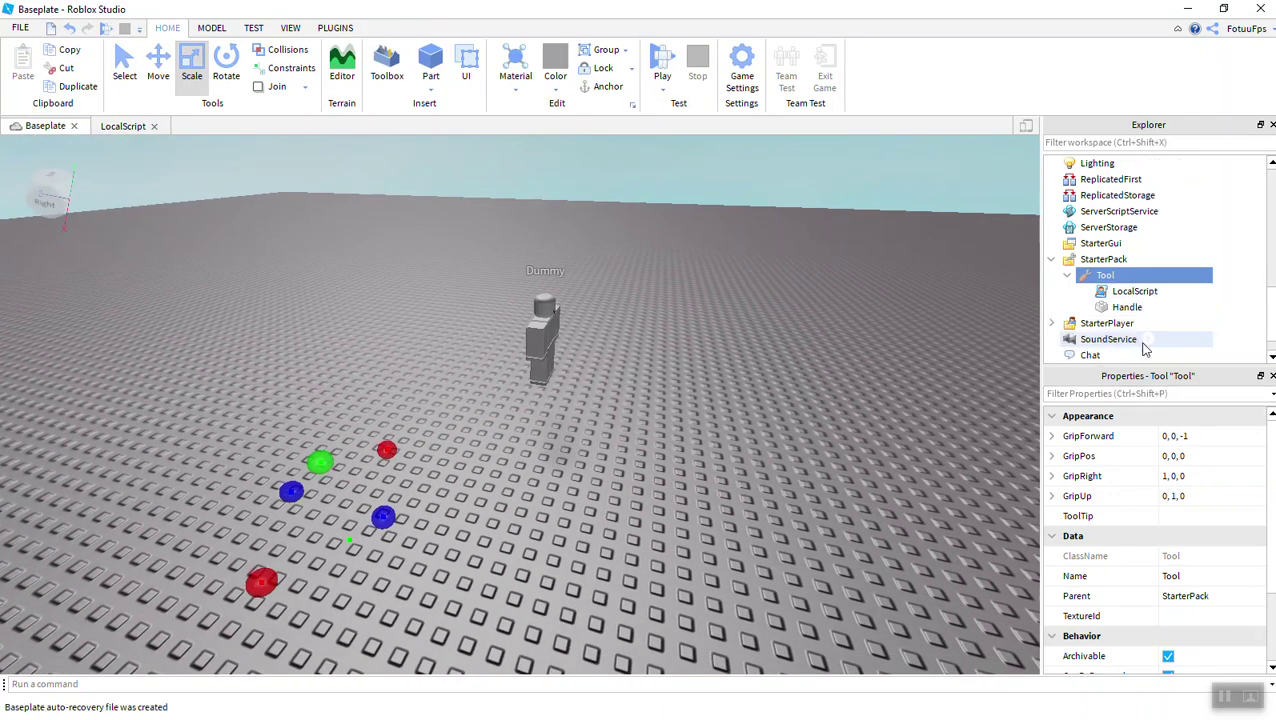
click(1110, 311)
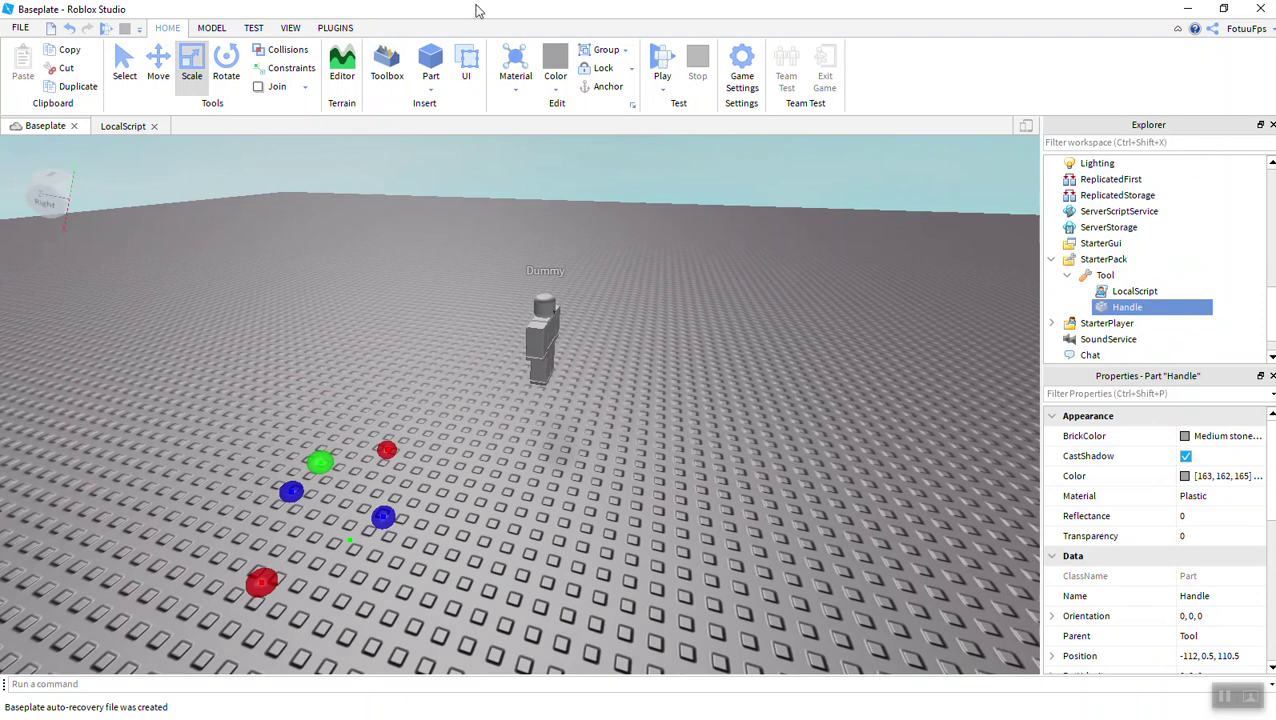
click(325, 29)
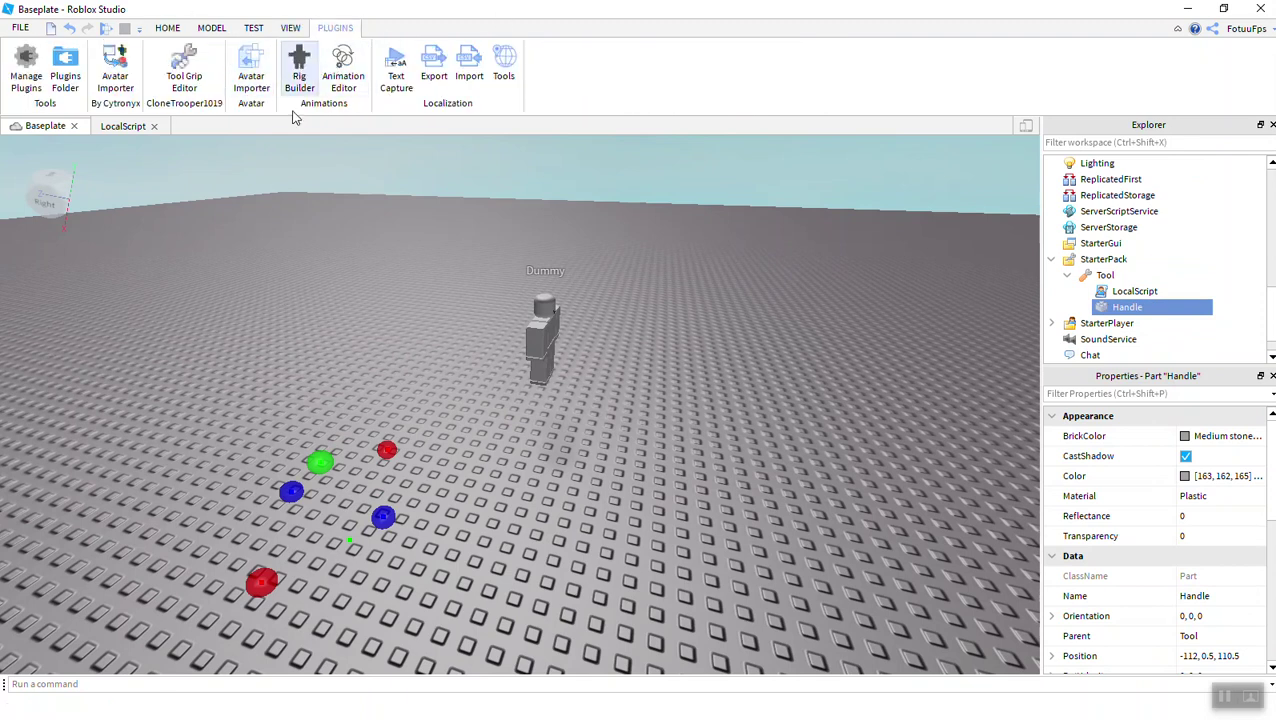
key(w)
right_drag(591, 196, 591, 195)
key(w)
key(s)
key(w)
key(s)
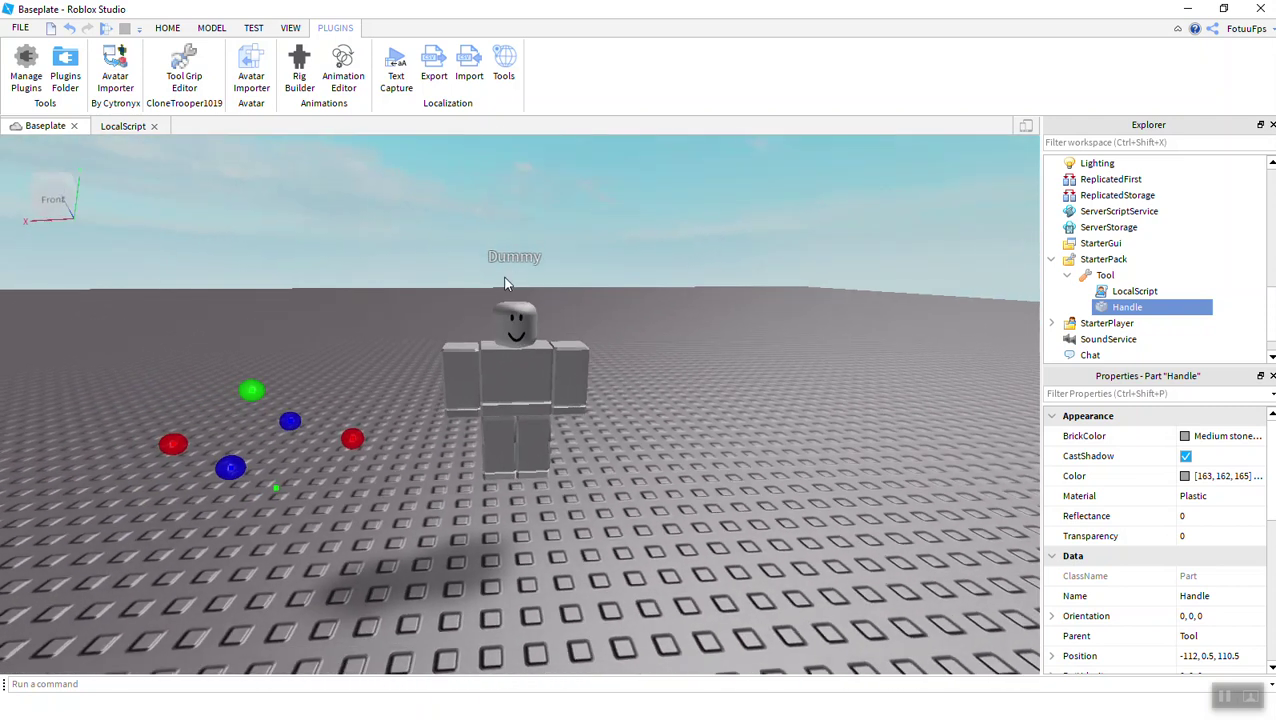
click(500, 372)
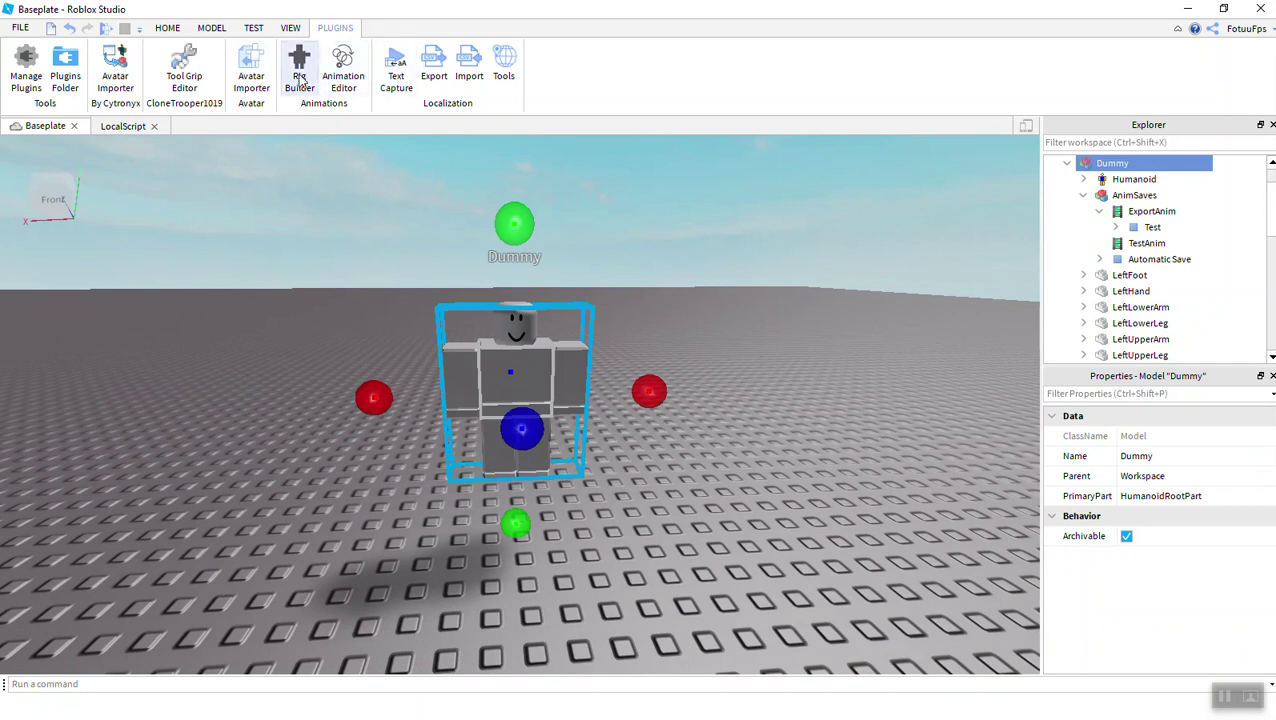
click(343, 72)
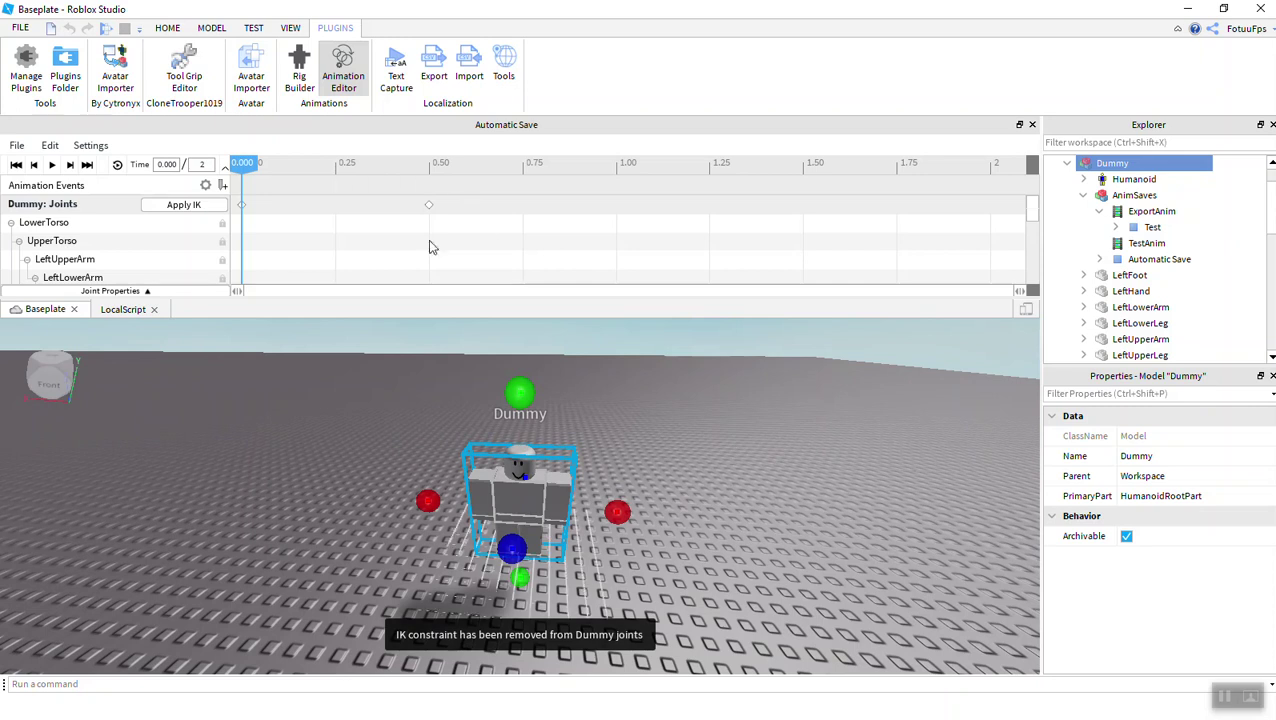
- Start a new animation for the Dummy, discarding the unsaved progress of the loaded Automatic Save animation
right_drag(644, 541, 642, 538)
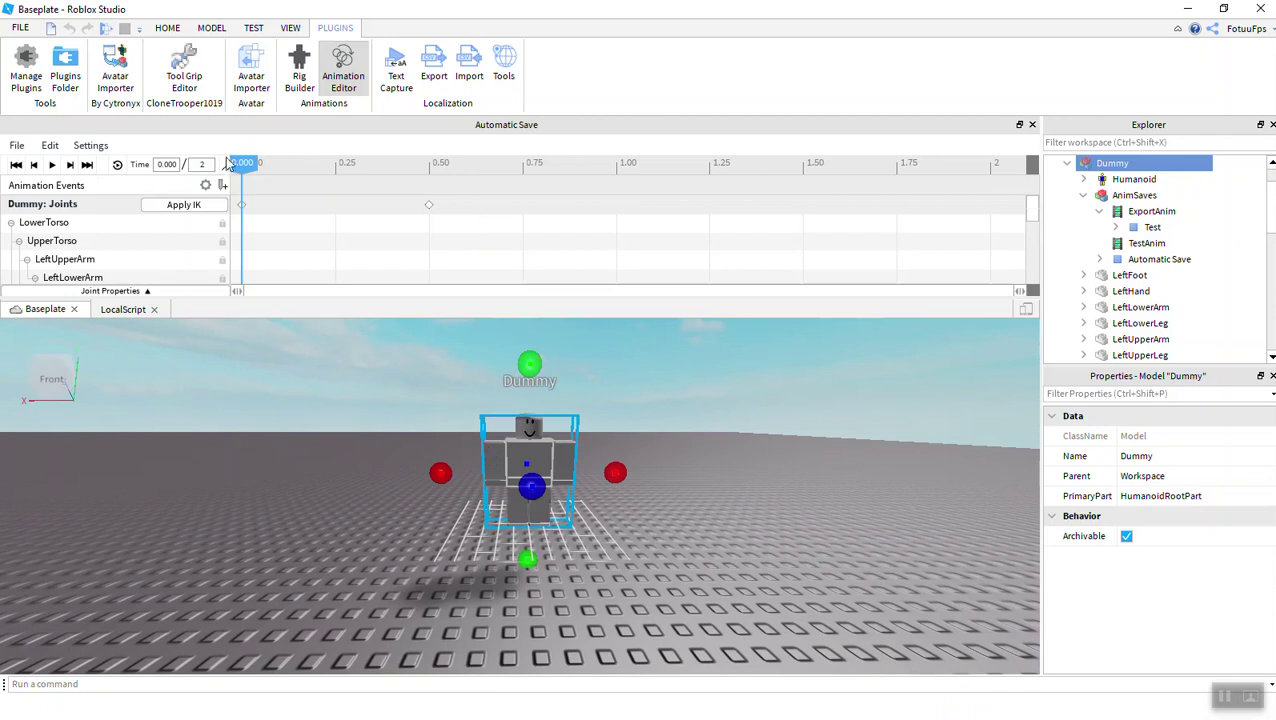
drag(240, 167, 122, 204)
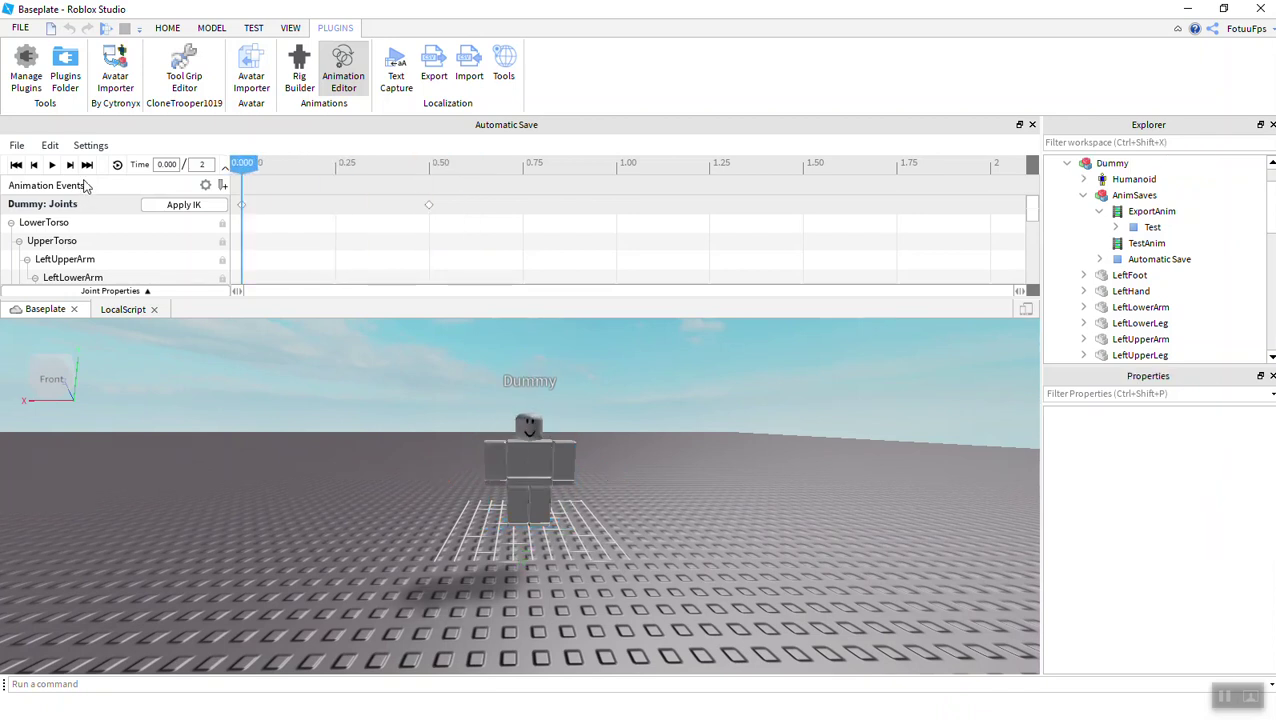
click(45, 148)
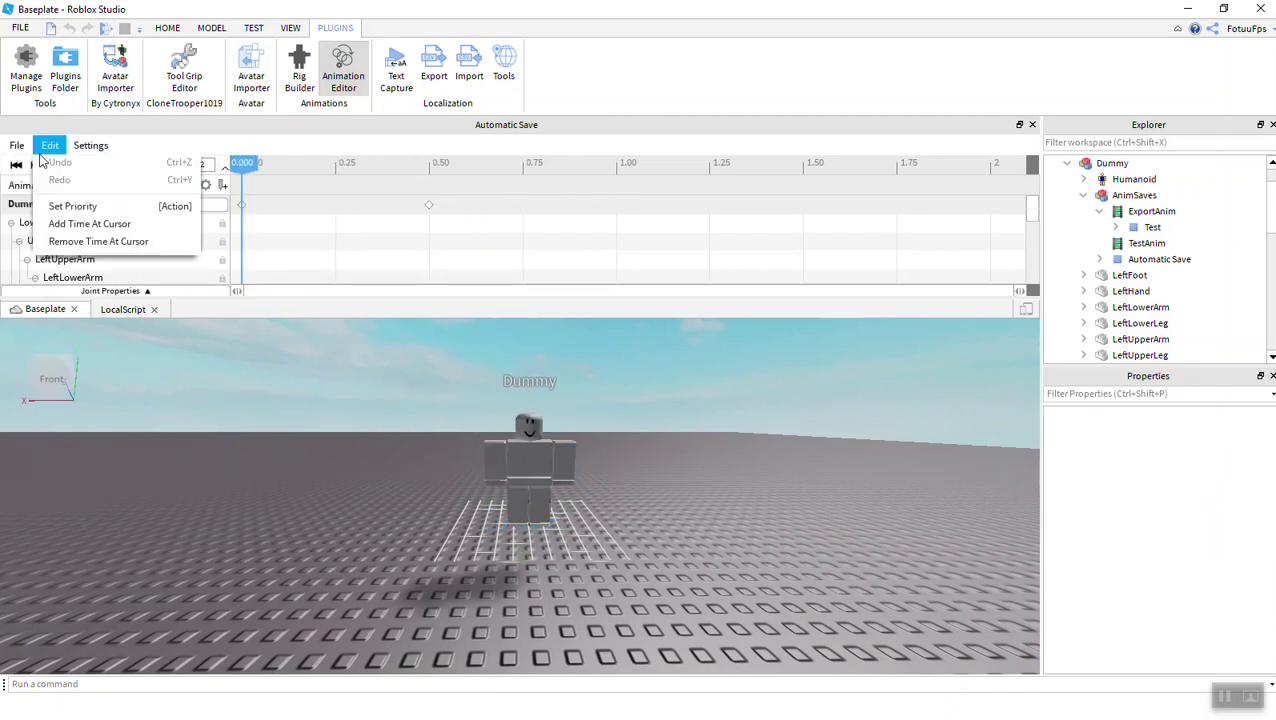
click(17, 145)
click(26, 162)
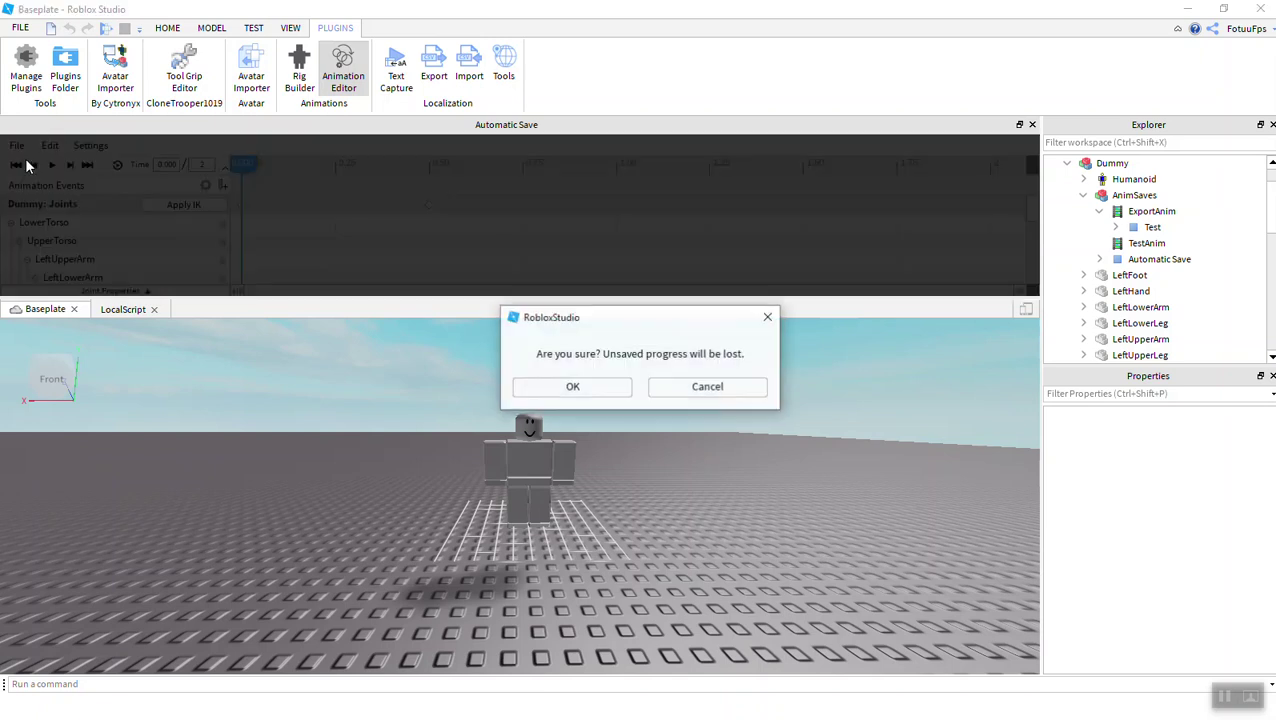
click(571, 386)
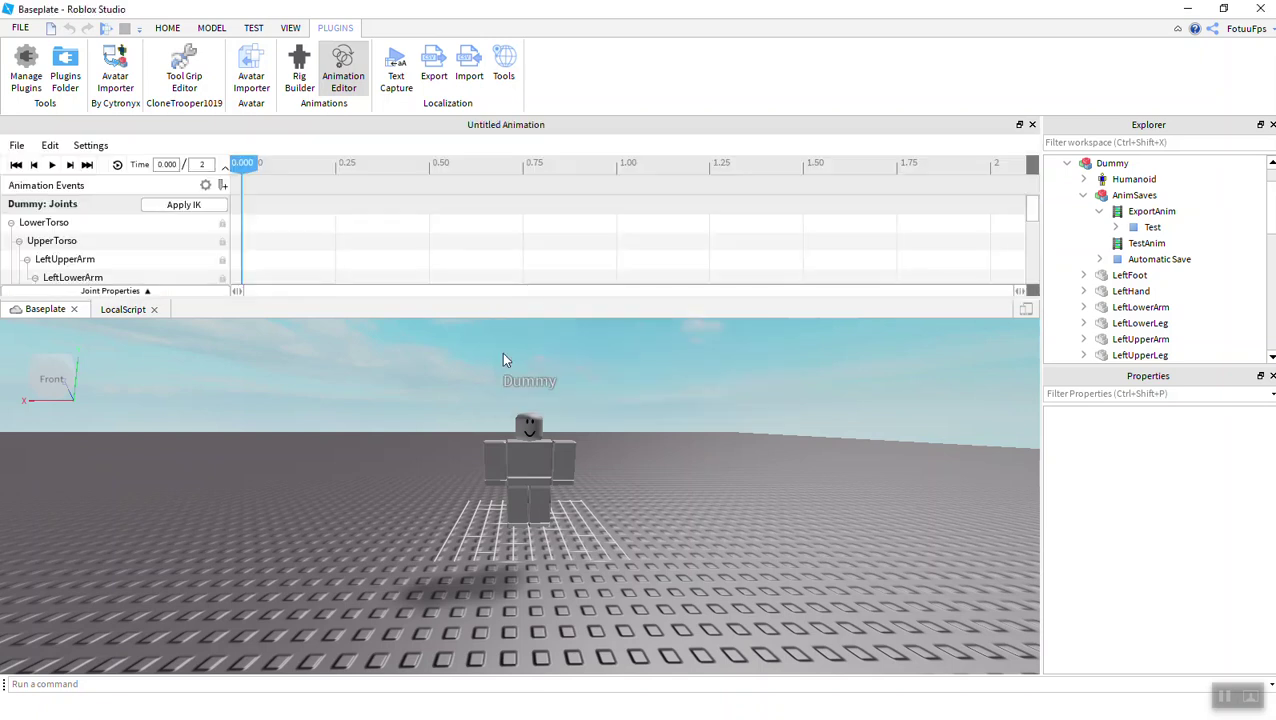
- Set starting keyframes at 0.000 for the Dummy's upper and lower arms on both sides
click(490, 457)
click(571, 462)
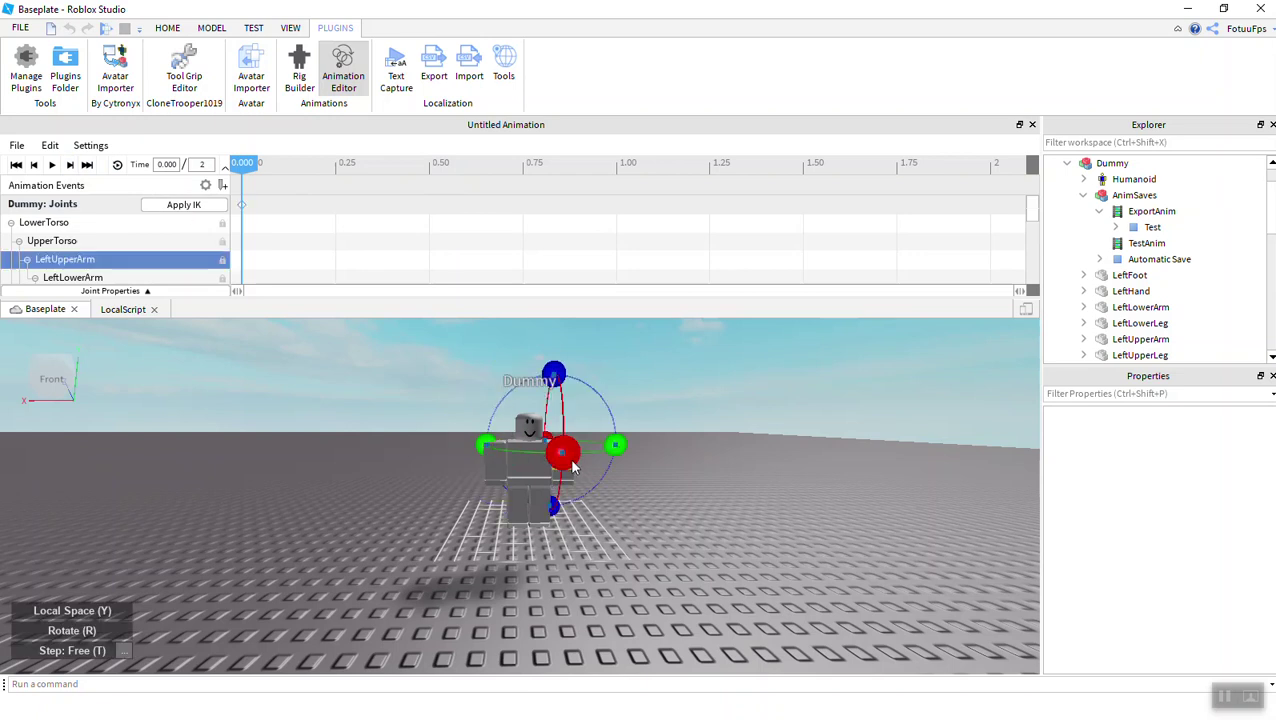
click(493, 473)
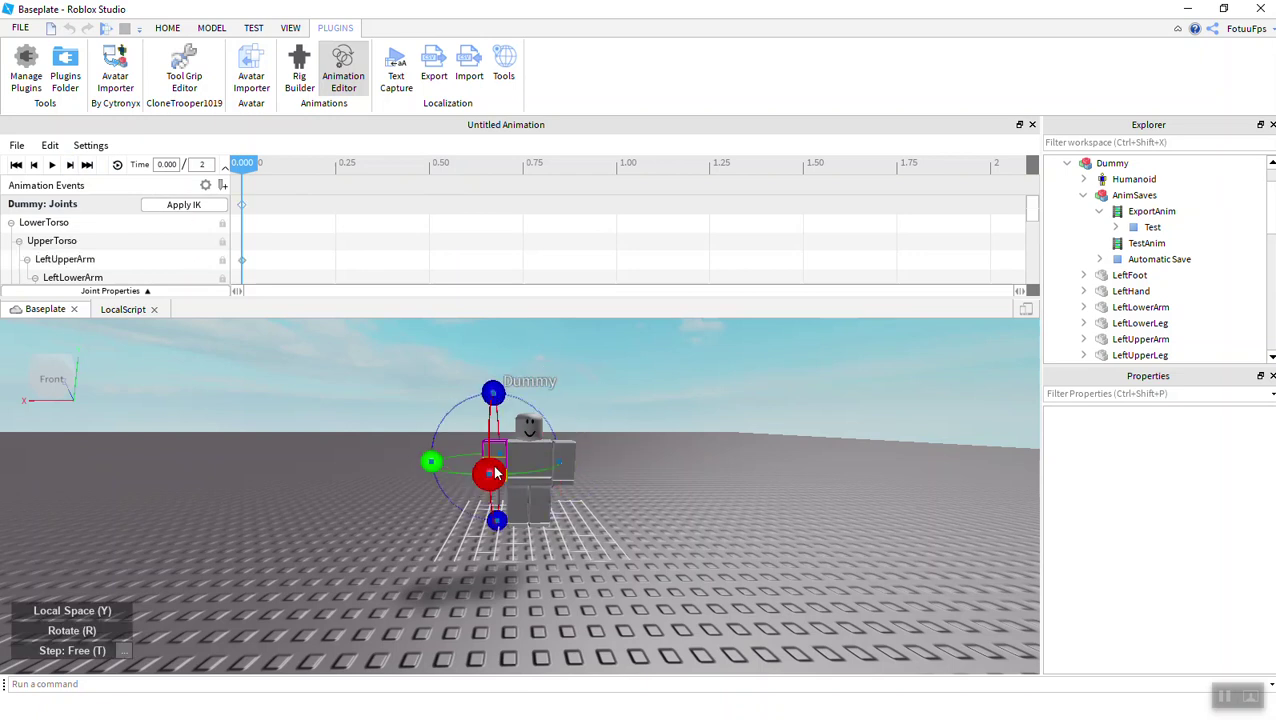
click(563, 479)
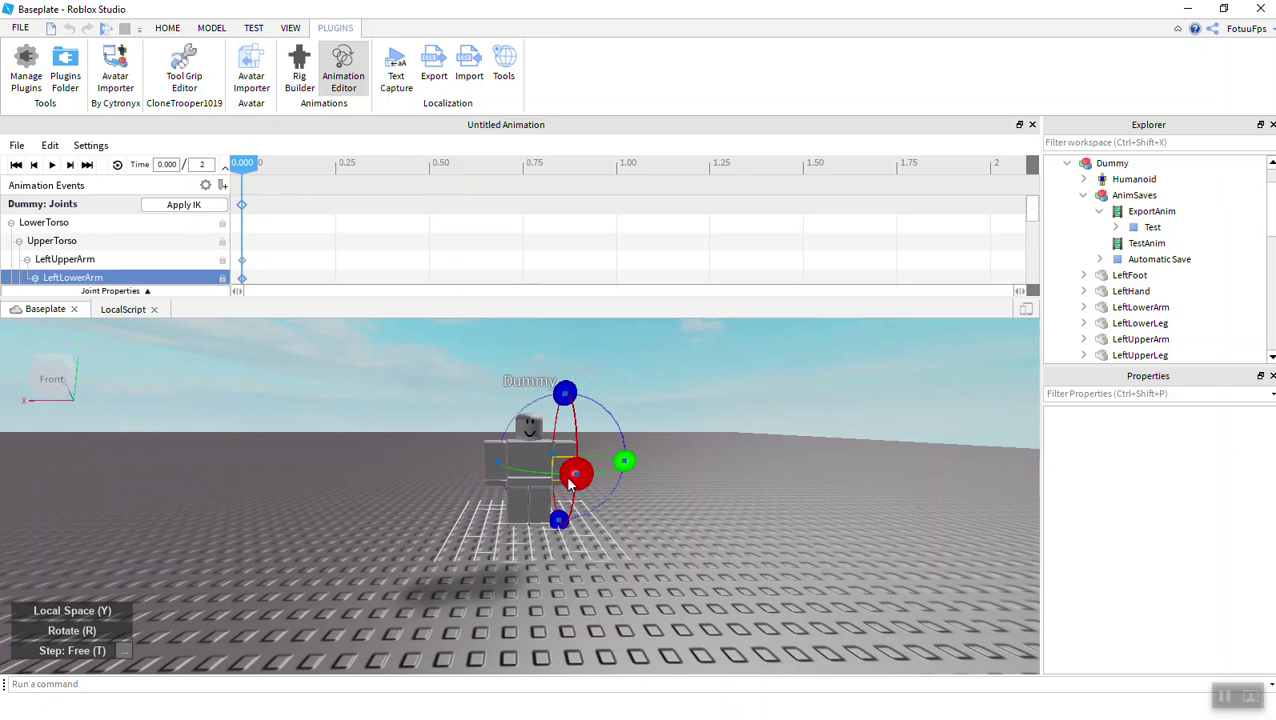
- Rotate the Dummy's right upper arm forward and up at the 0.500 keyframe
click(492, 457)
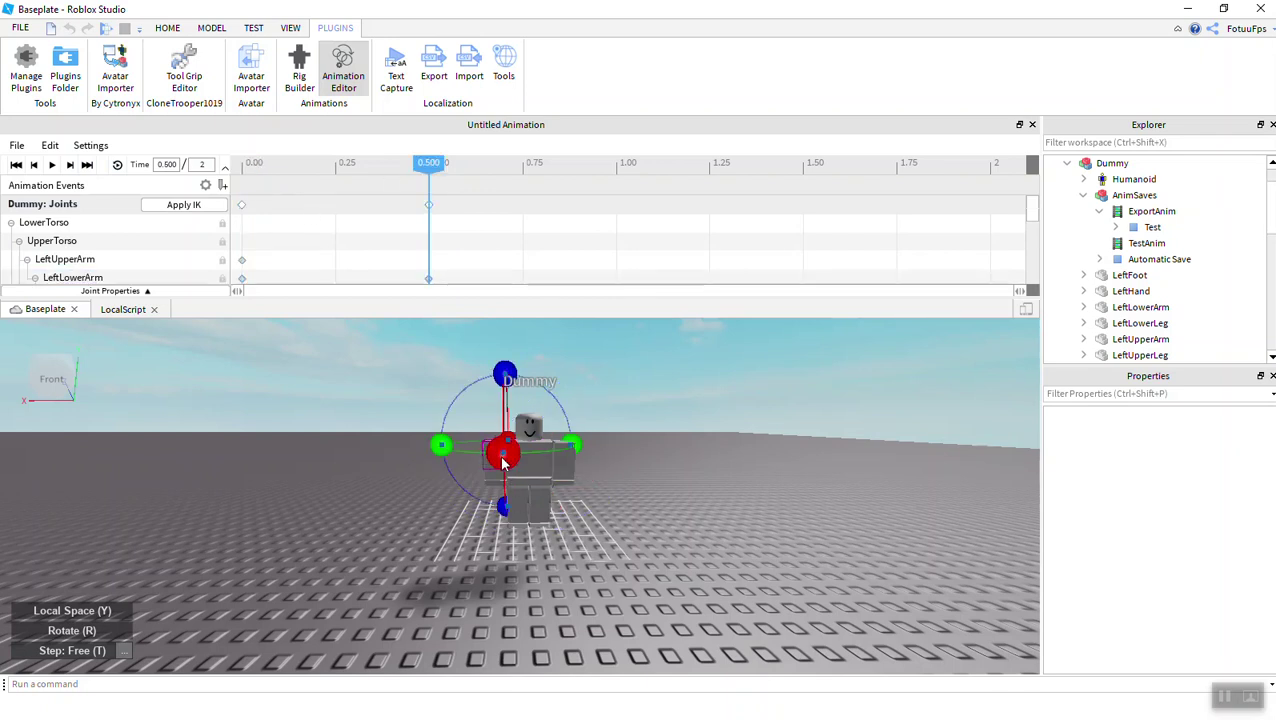
drag(503, 461, 516, 513)
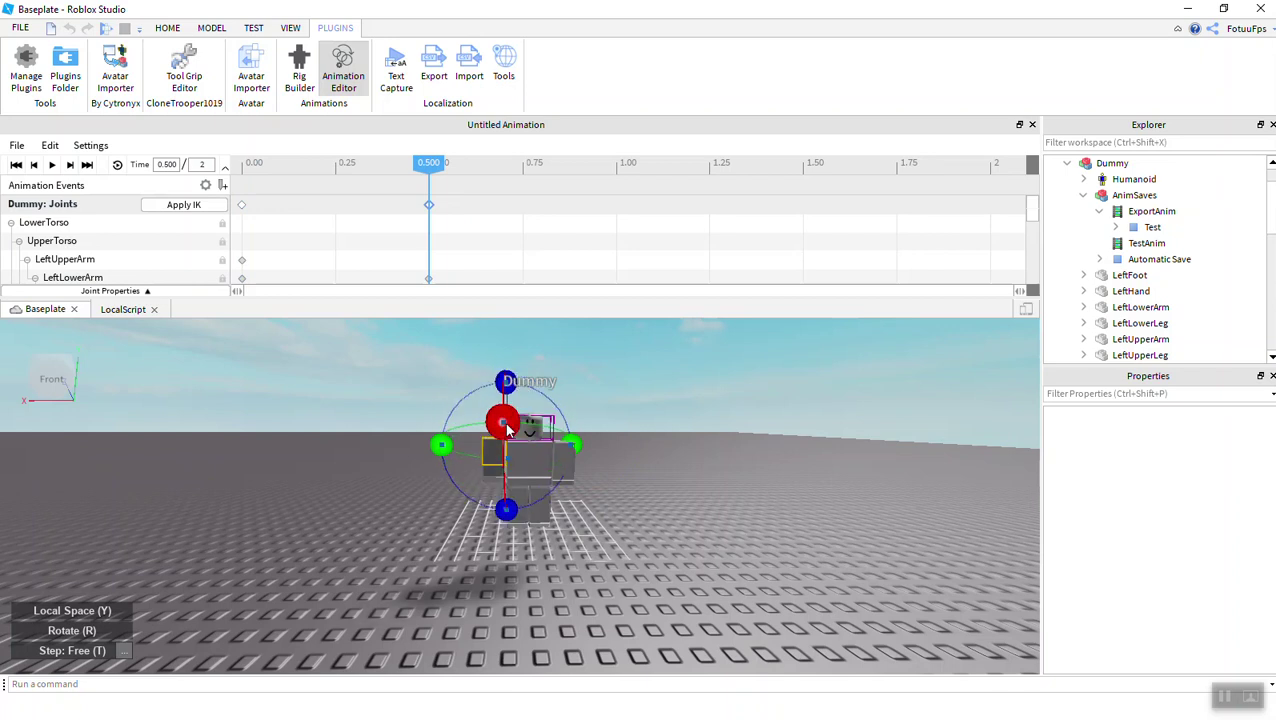
drag(505, 420, 510, 537)
key(w)
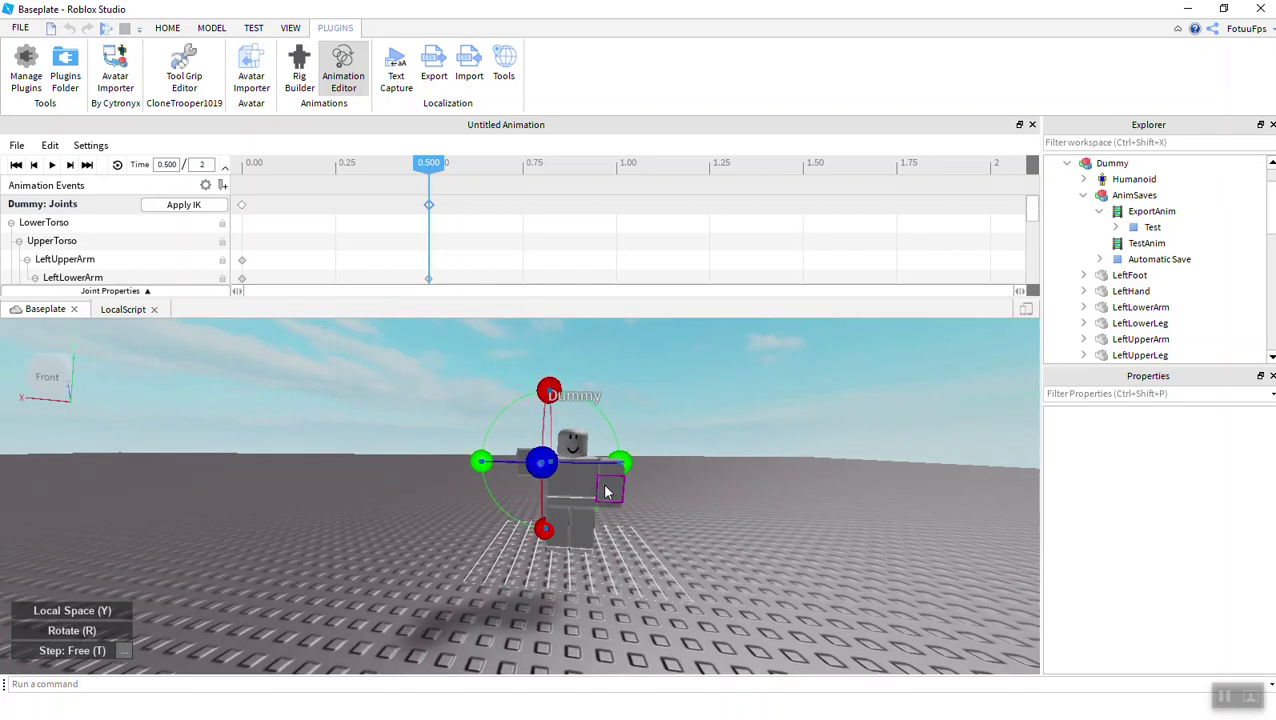
- Bend the Dummy's right lower arm upward at the 0.500 keyframe
mouse_move(607, 490)
right_down()
mouse_move(592, 504)
mouse_move(600, 496)
right_up()
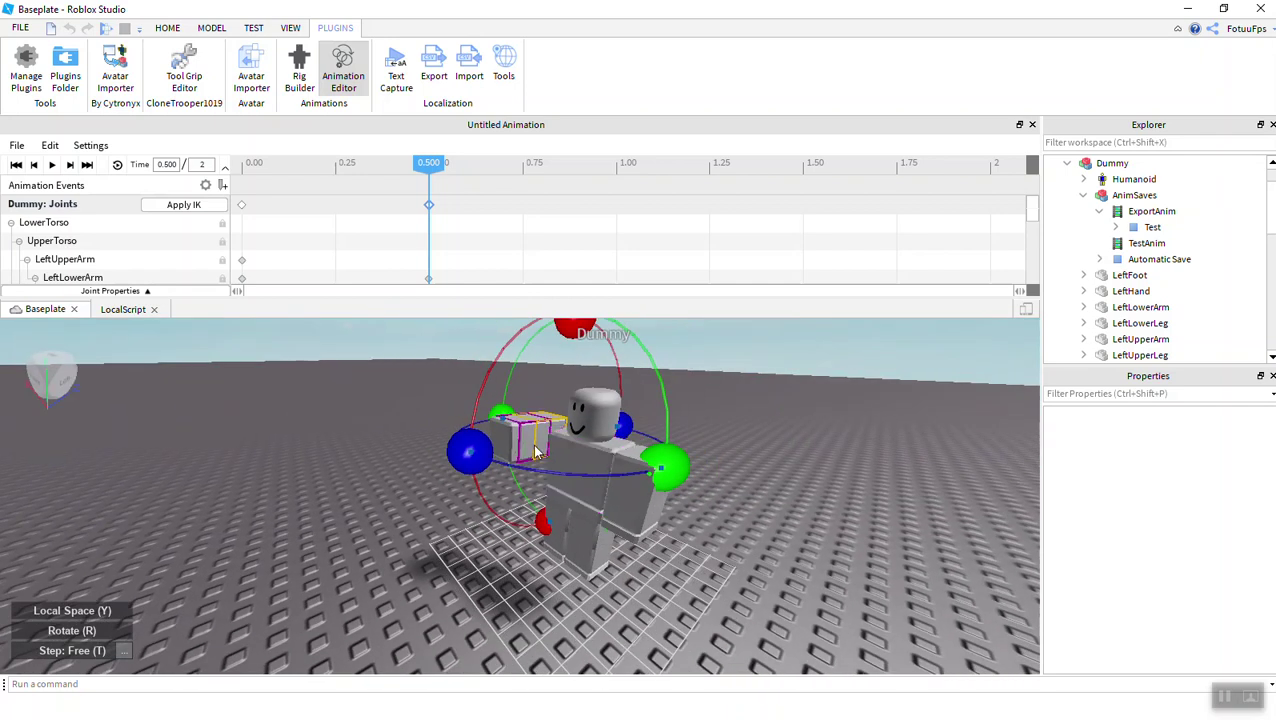
click(531, 452)
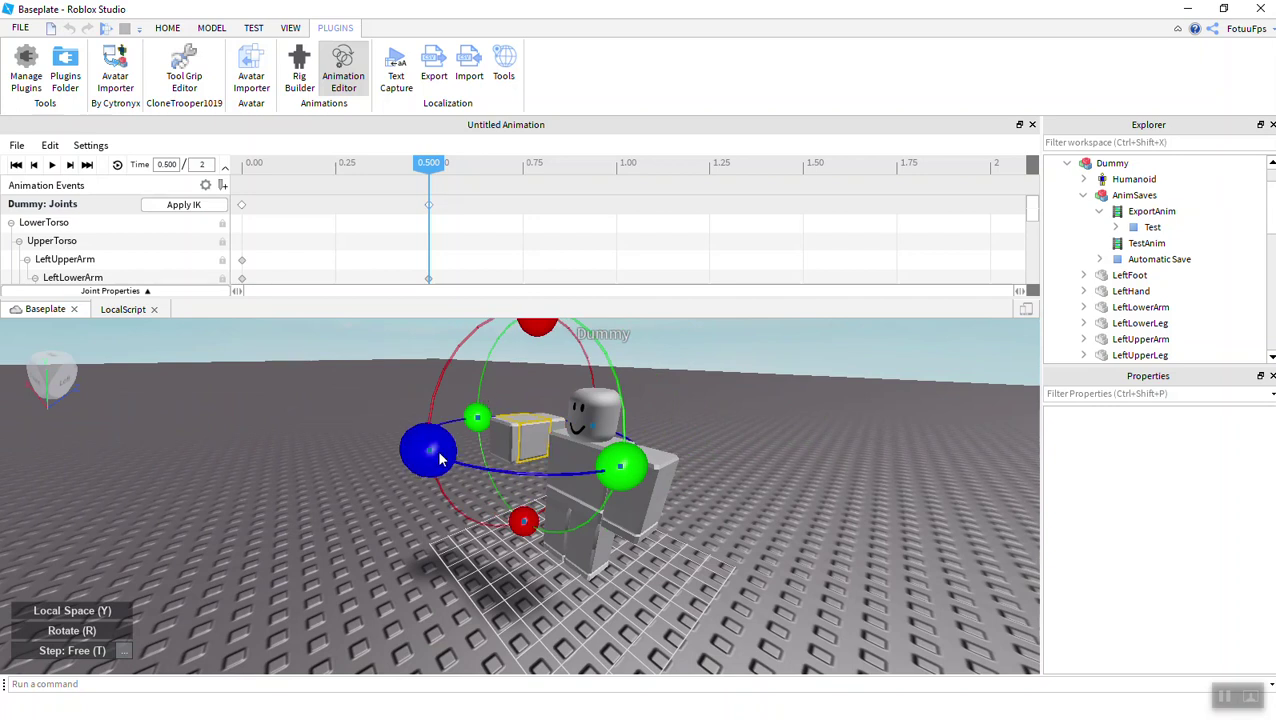
mouse_move(522, 521)
mouse_down()
mouse_move(518, 537)
mouse_move(504, 510)
mouse_up()
- Rotate the Dummy's left upper arm forward and fine-tune its angle at the 0.500 keyframe
click(625, 478)
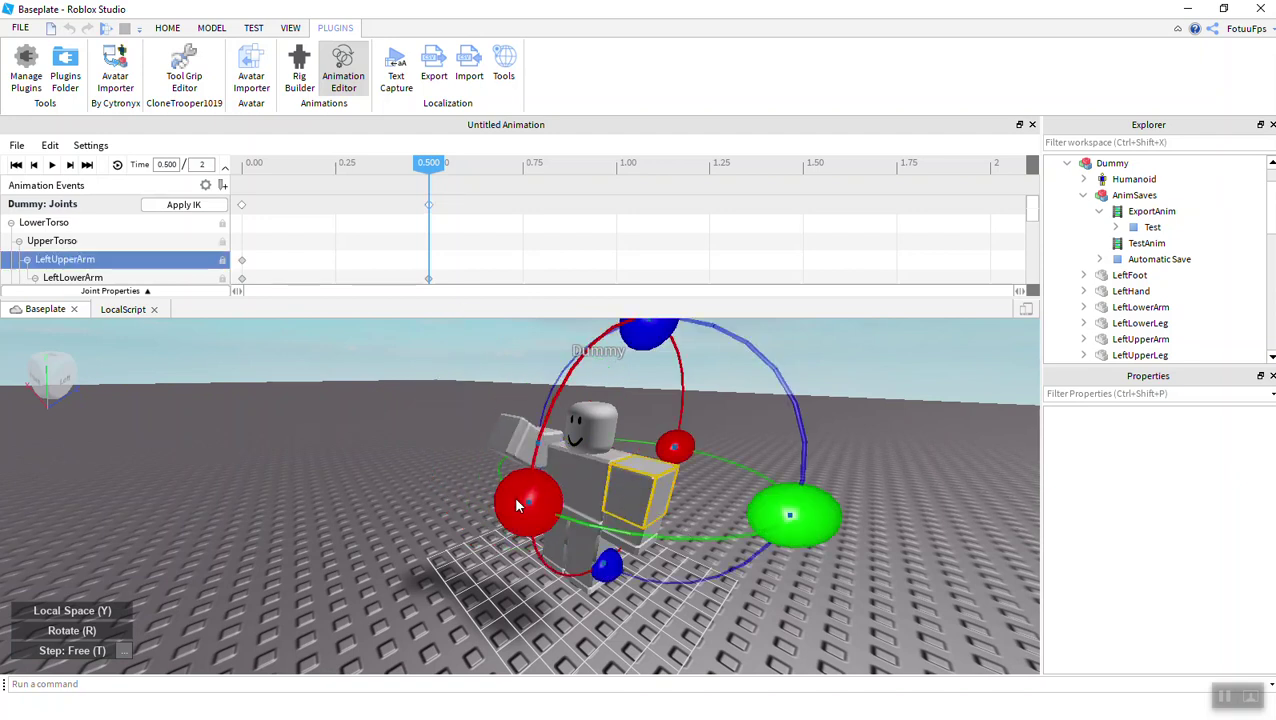
drag(513, 499, 538, 577)
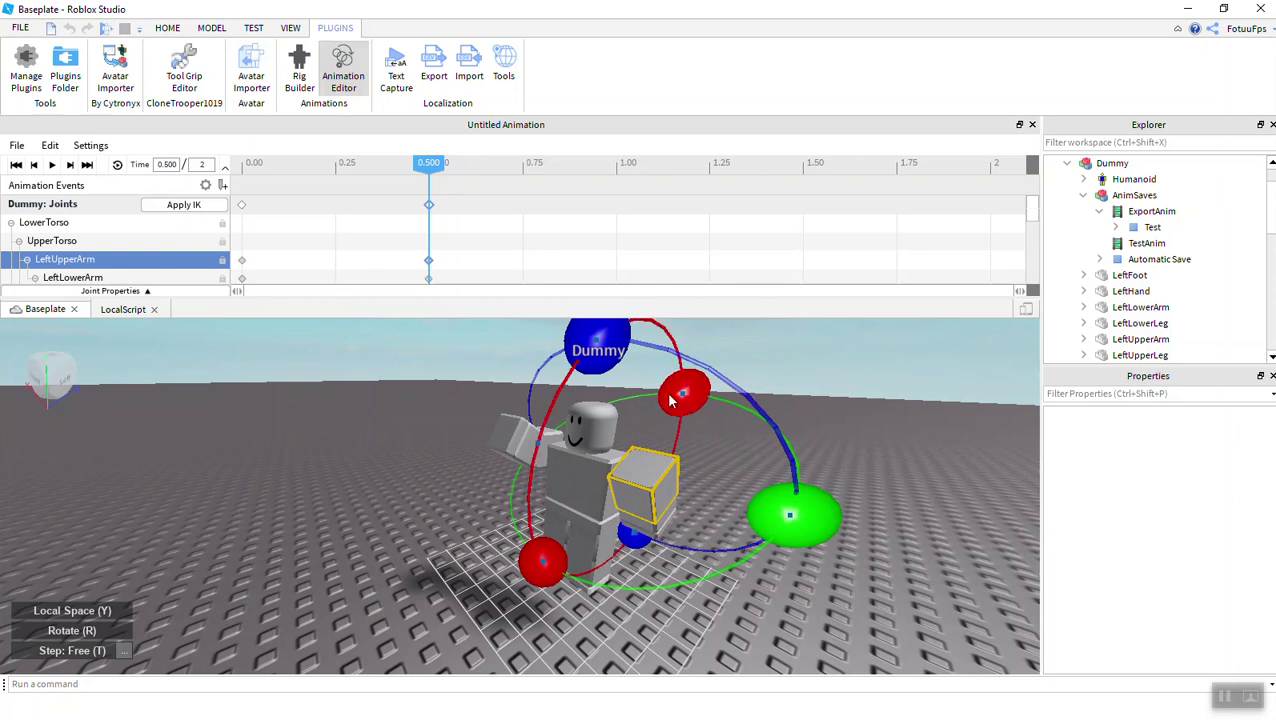
drag(683, 398, 685, 411)
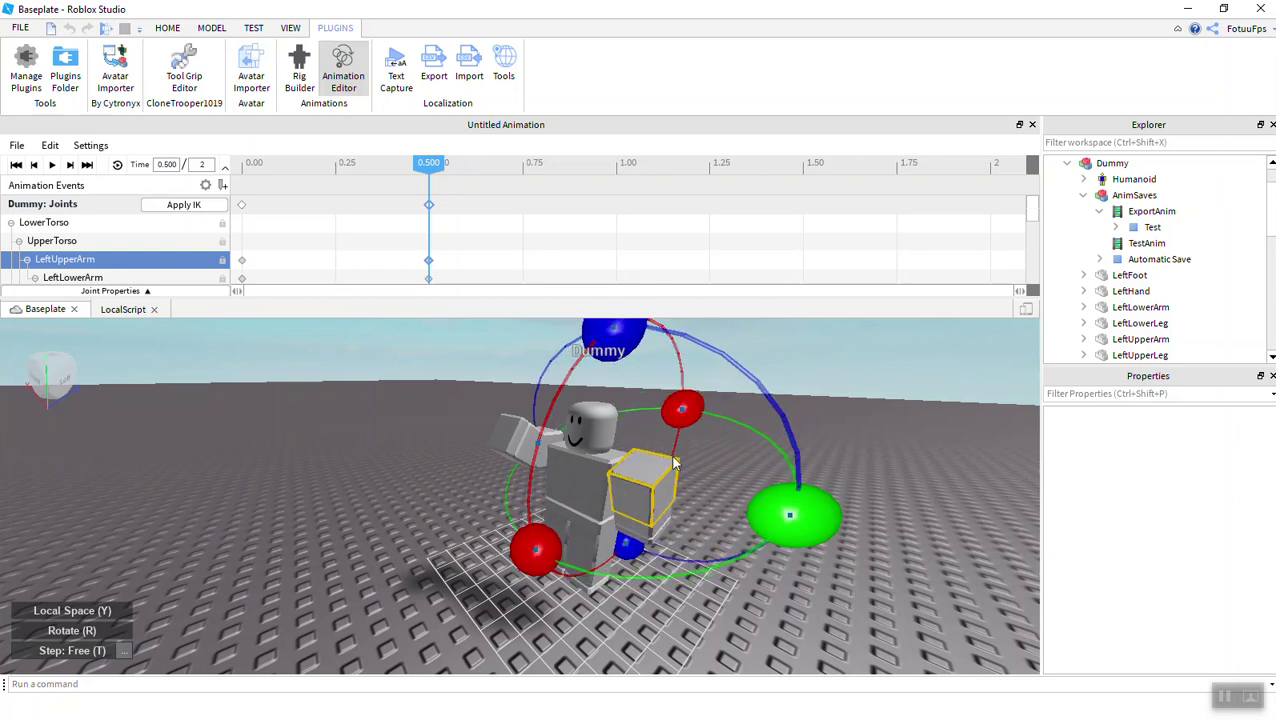
click(633, 533)
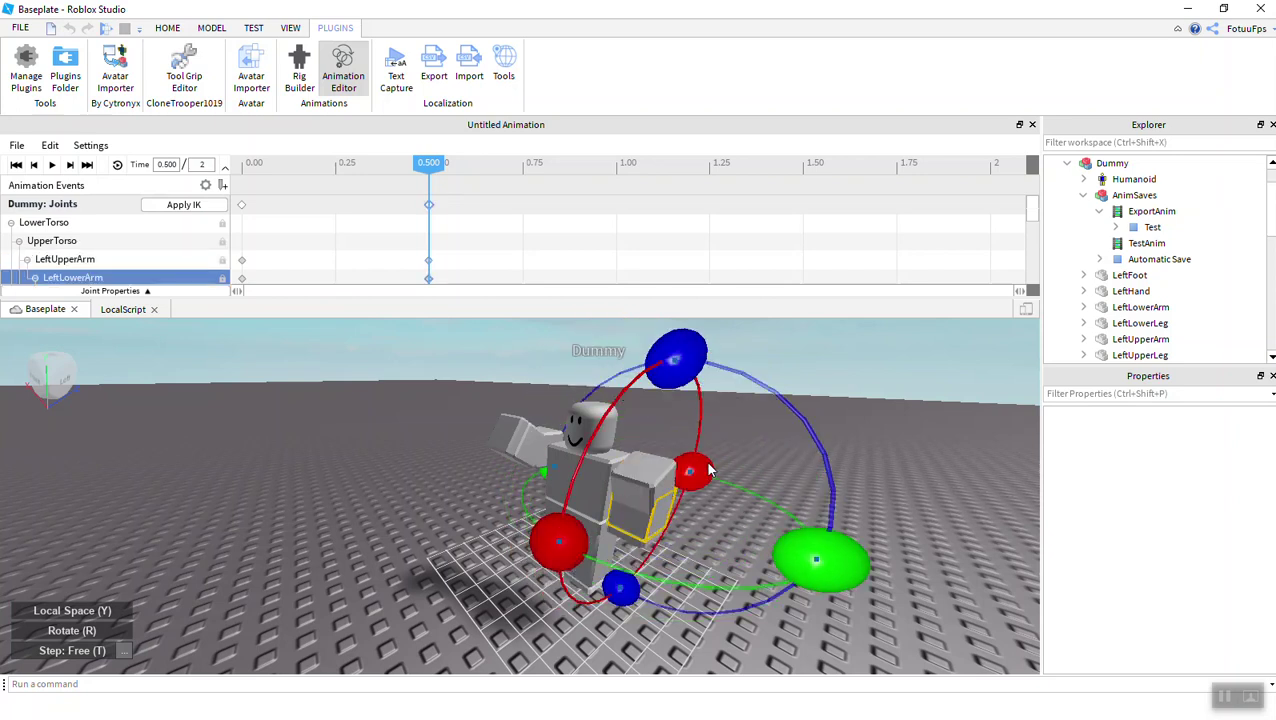
click(659, 490)
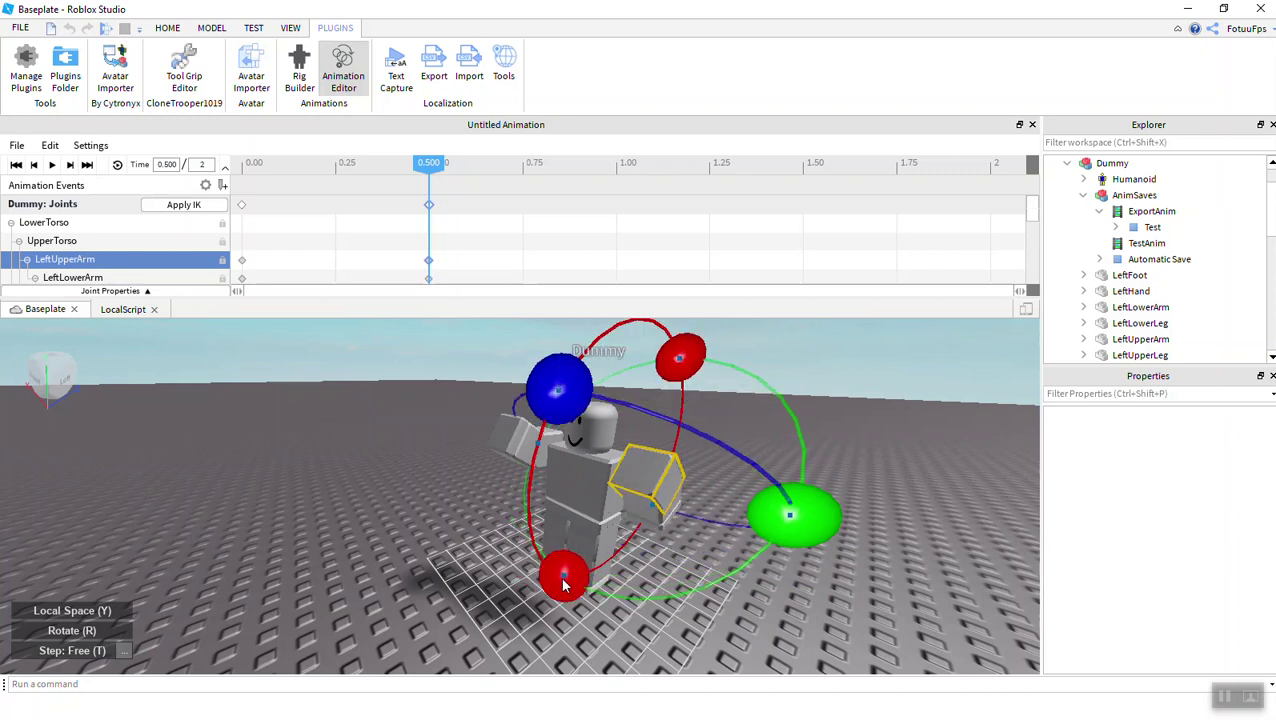
drag(560, 578, 555, 563)
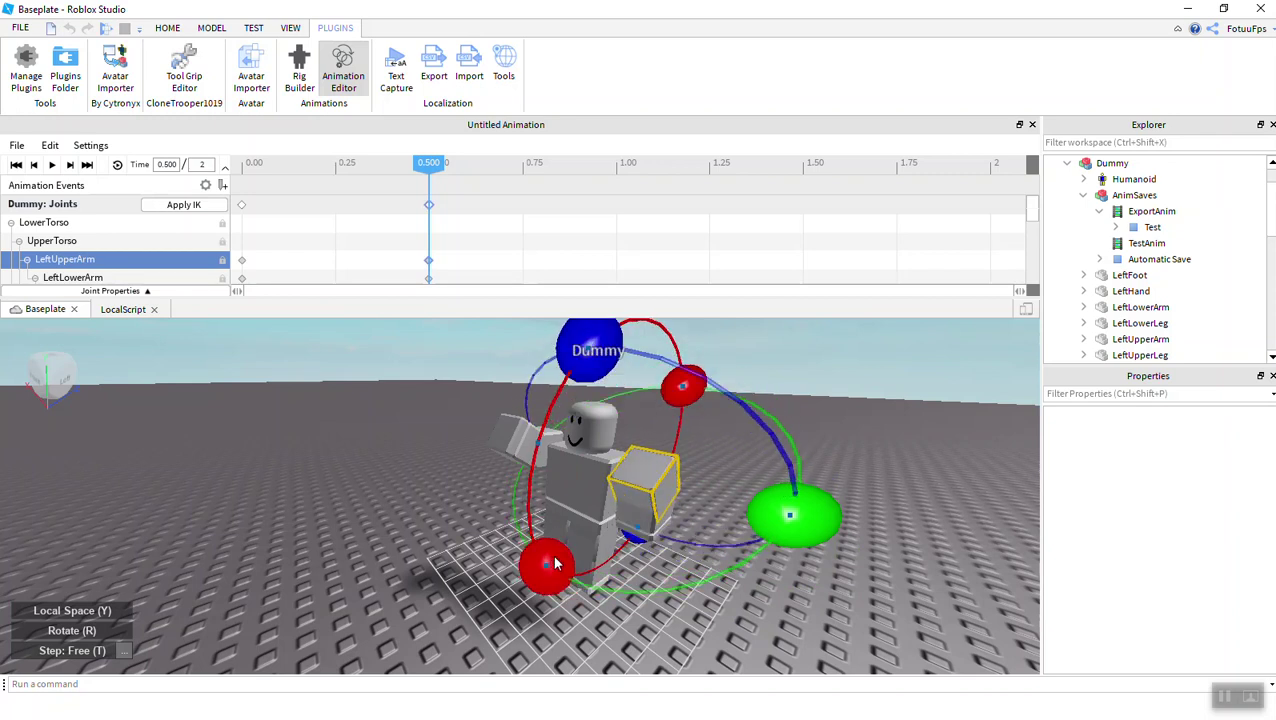
- Set a starting keyframe for the Dummy's LowerTorso at 0.000 by moving it slightly down and undoing the move
right_drag(544, 520, 542, 517)
click(545, 484)
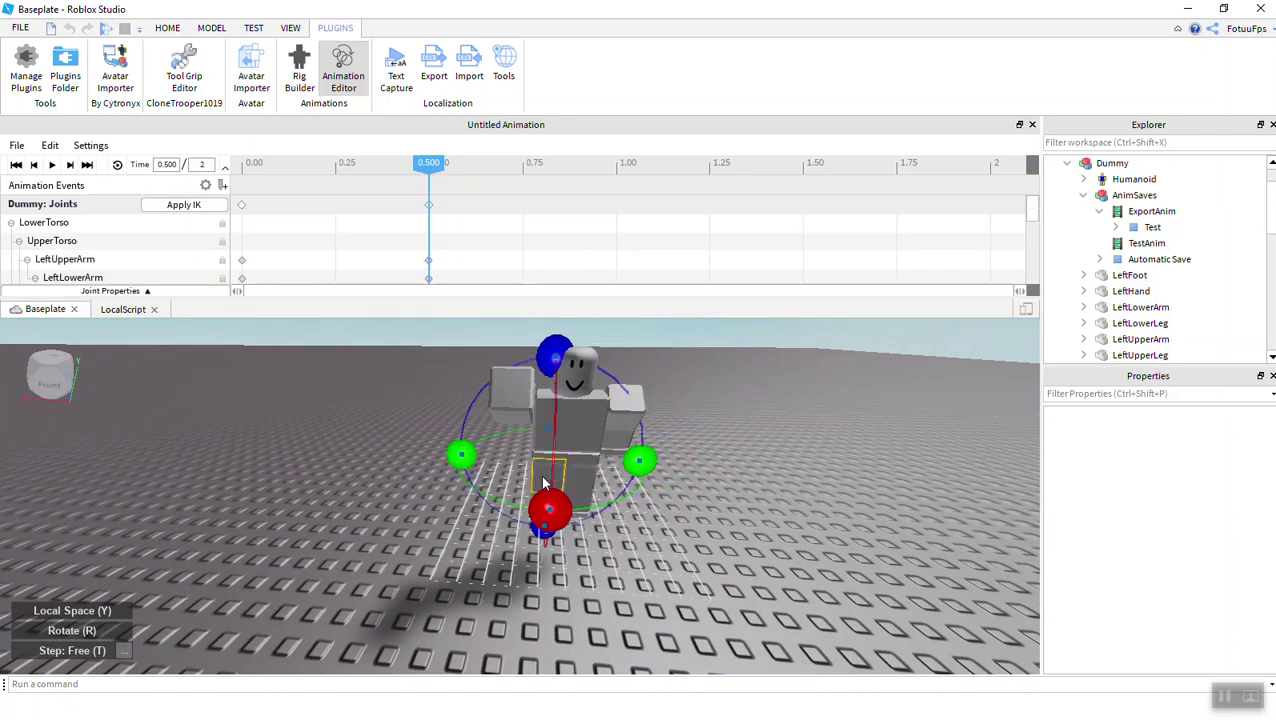
click(262, 168)
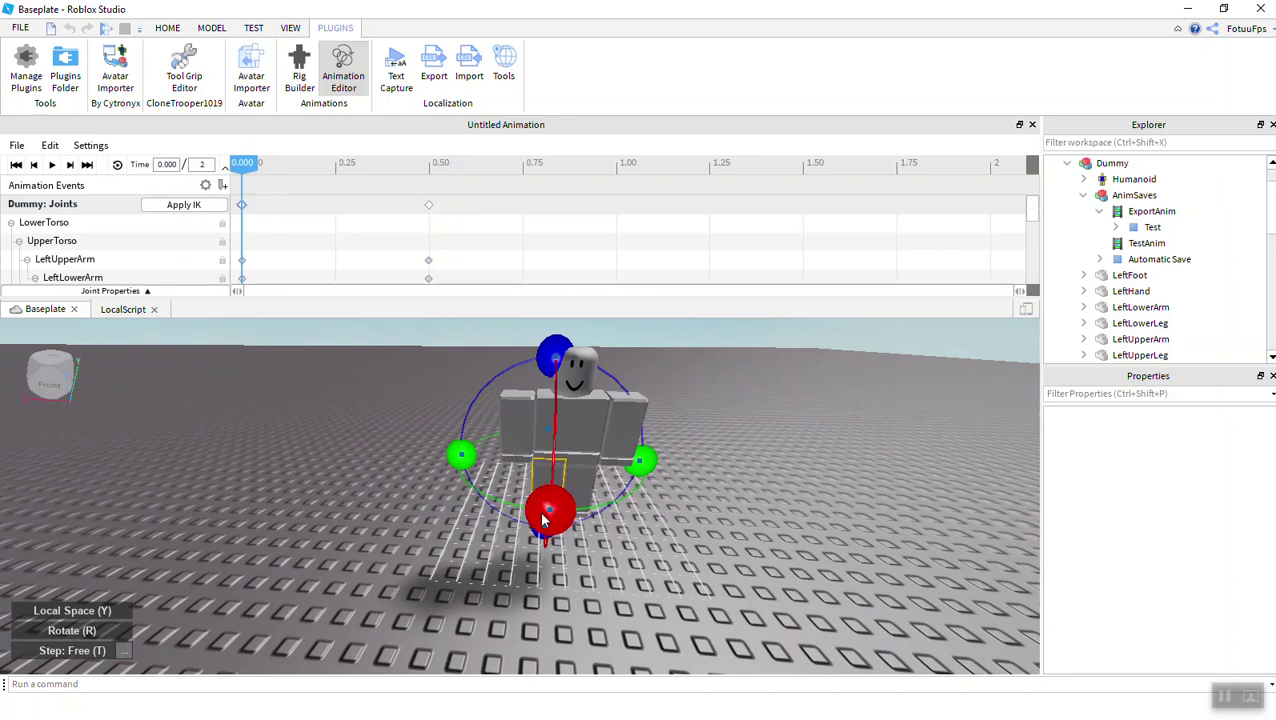
click(588, 484)
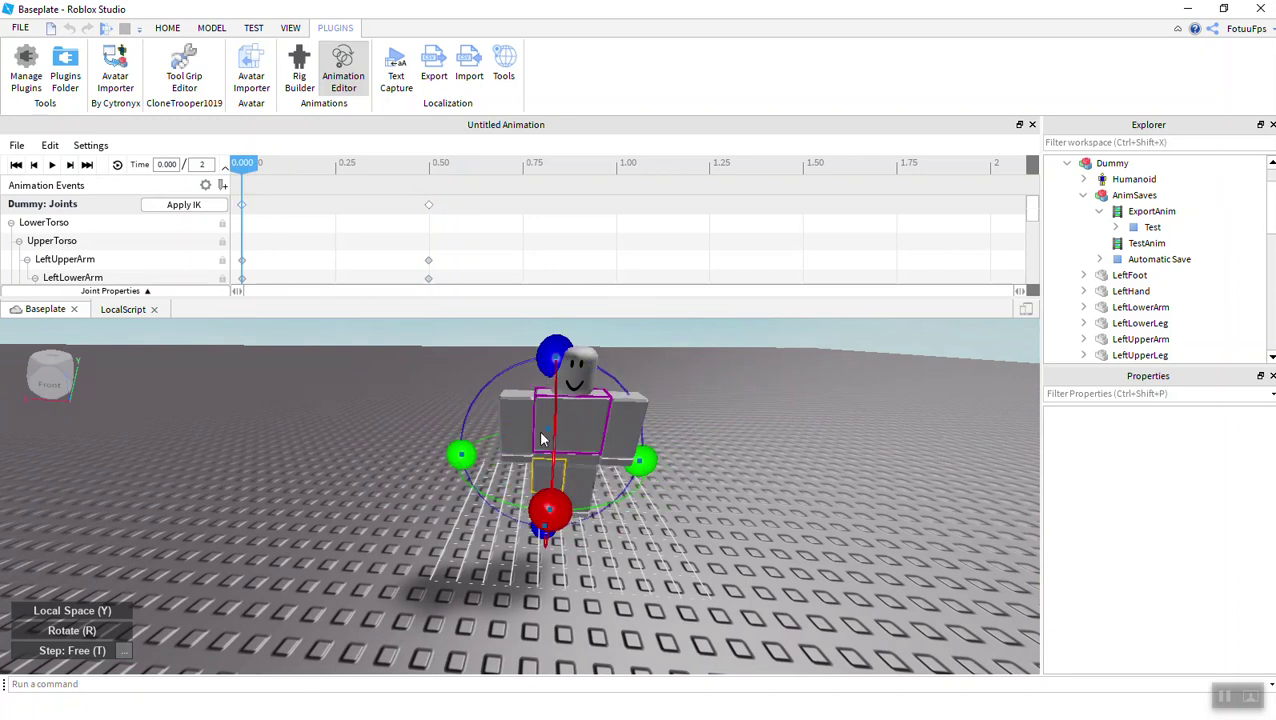
key(r)
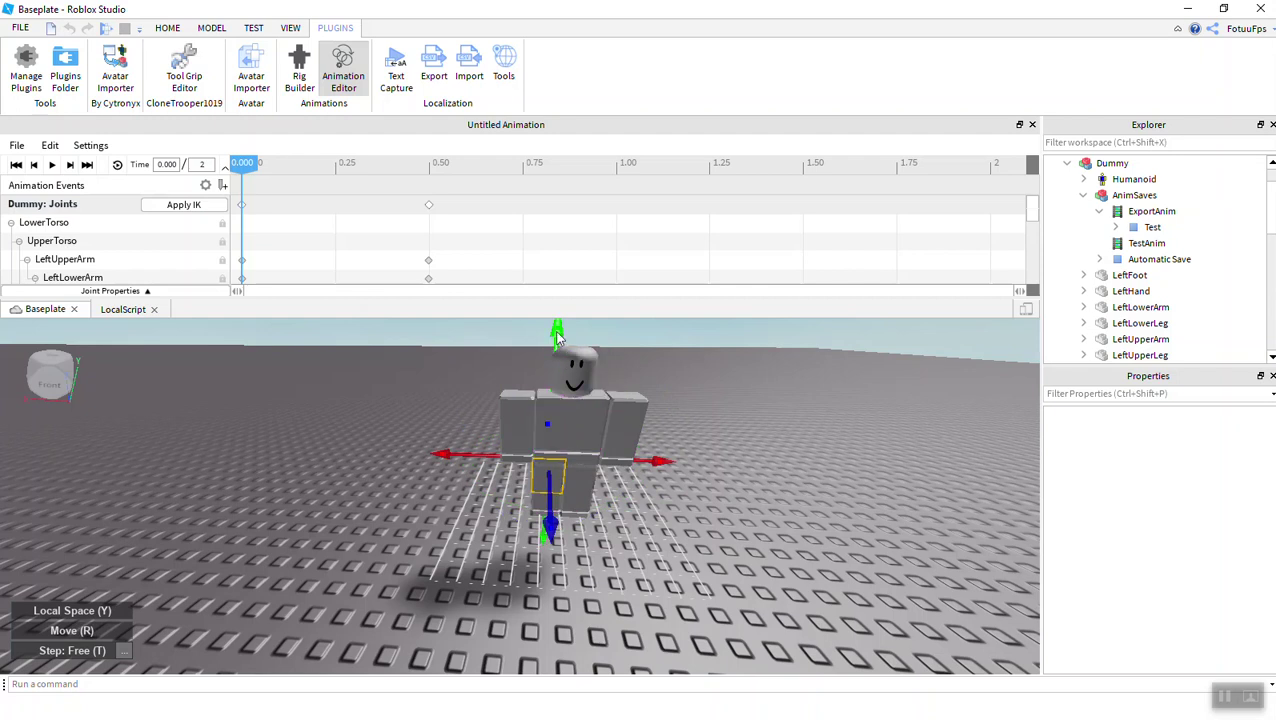
click(563, 465)
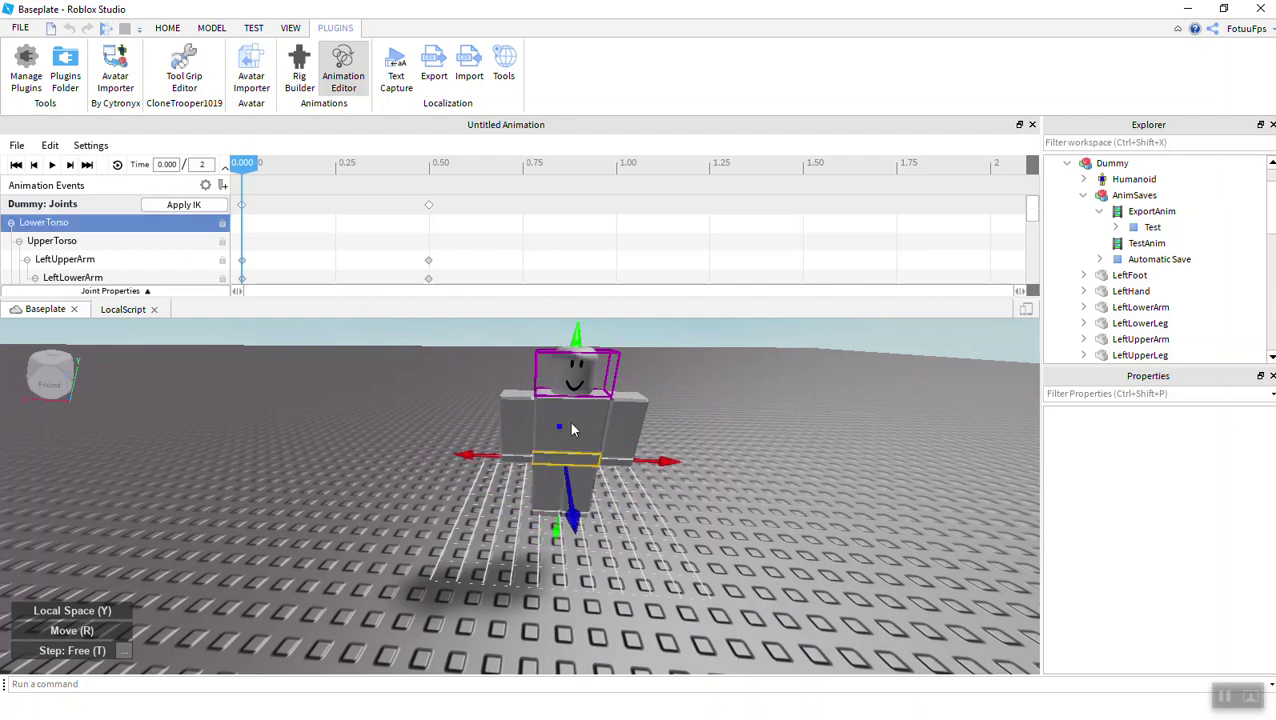
drag(553, 484, 553, 492)
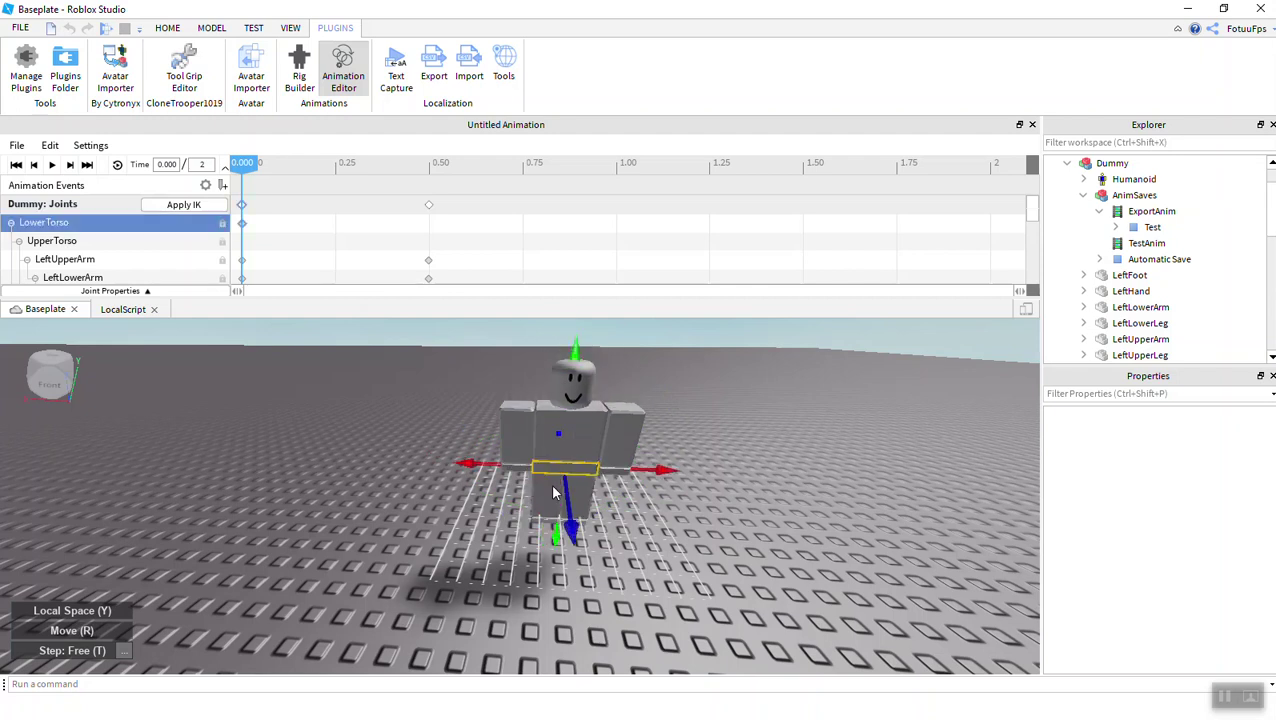
key(ctrl+z)
- Set starting keyframes for the Dummy's right leg at 0.000 and undo the trial leg rotations
click(548, 488)
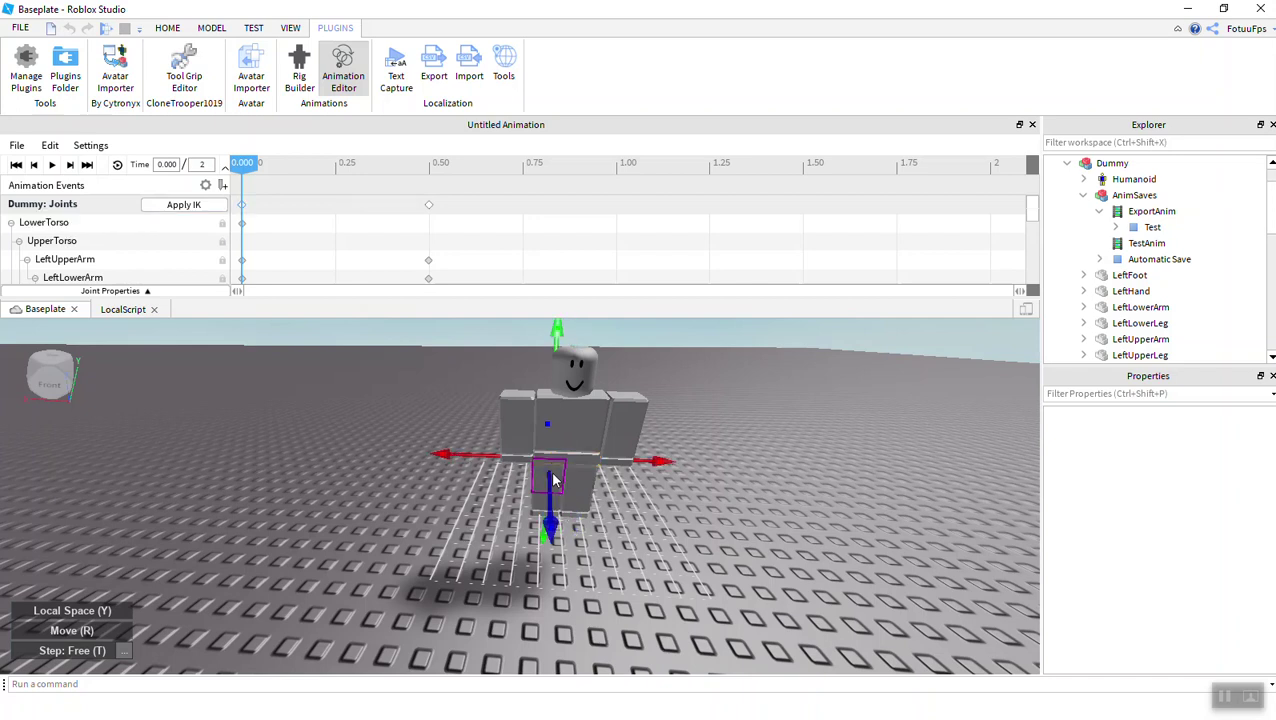
key(r)
drag(544, 511, 545, 519)
right_drag(546, 522, 546, 522)
drag(470, 388, 415, 508)
right_drag(653, 610, 653, 610)
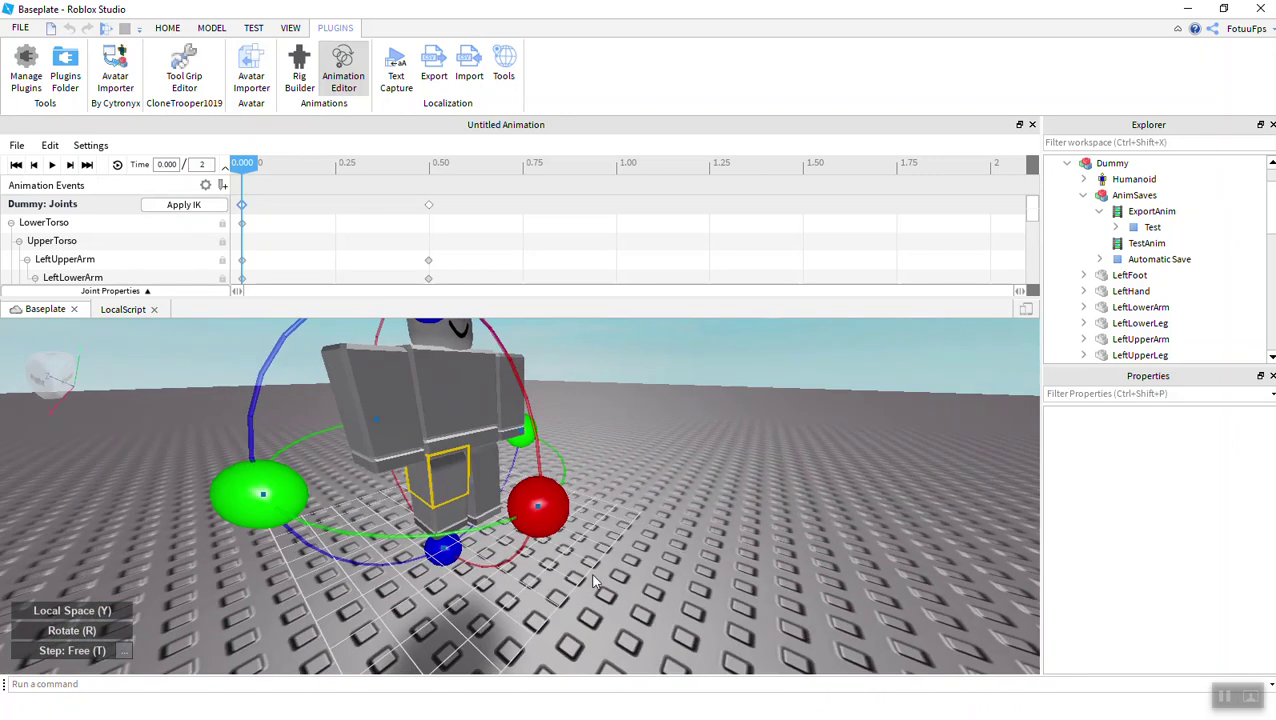
click(464, 522)
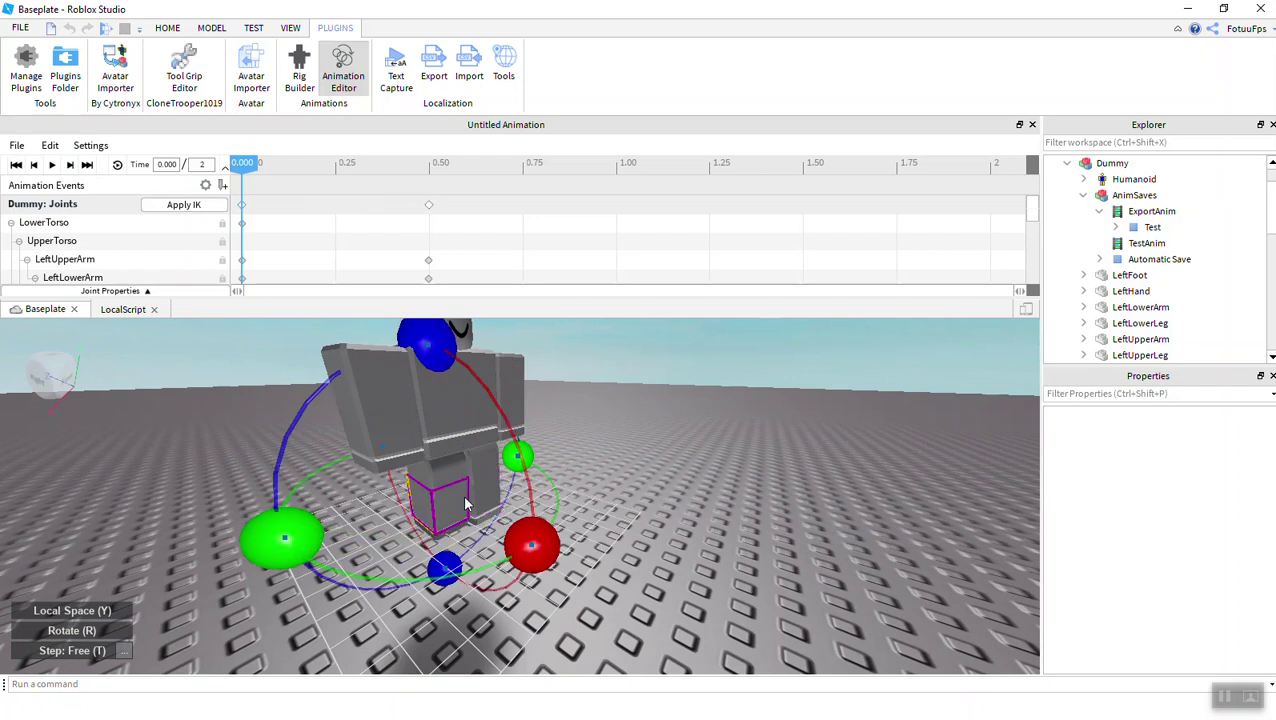
click(456, 479)
key(ctrl+z)
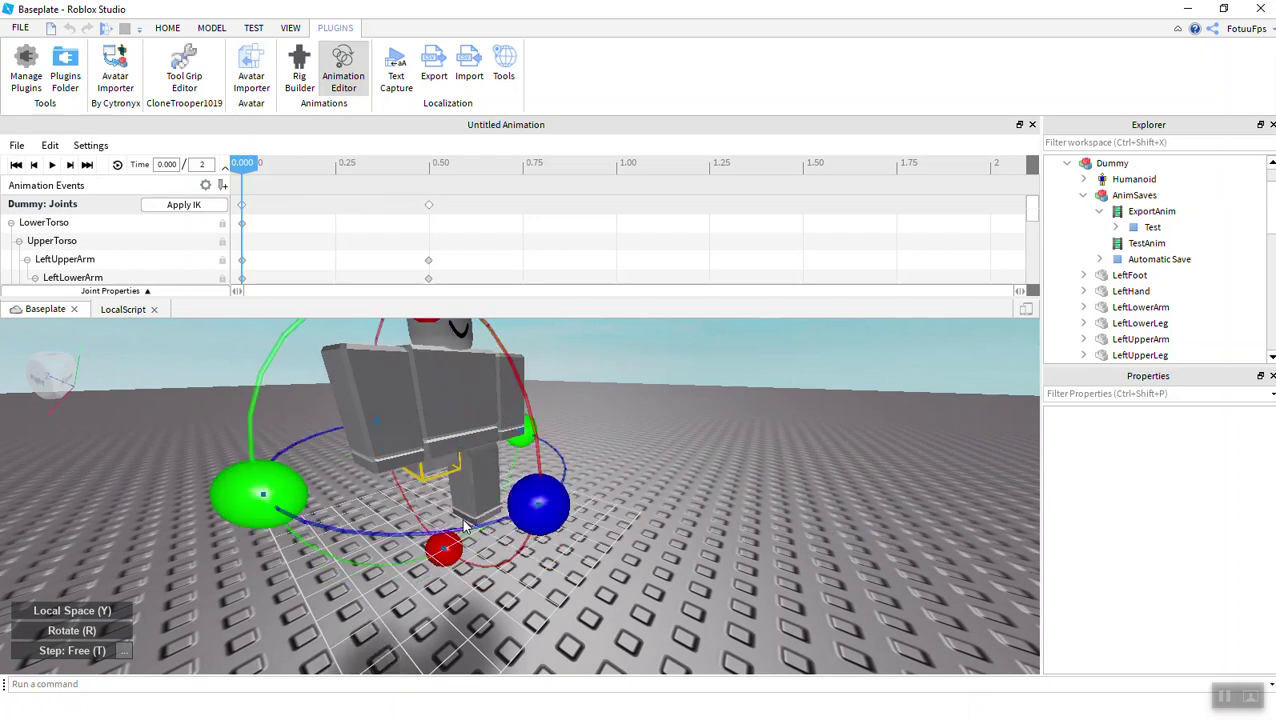
key(ctrl+z)
- Set starting keyframes at 0.000 for the Dummy's left upper leg and both lower legs
key(d)
right_drag(525, 468, 525, 468)
key(a)
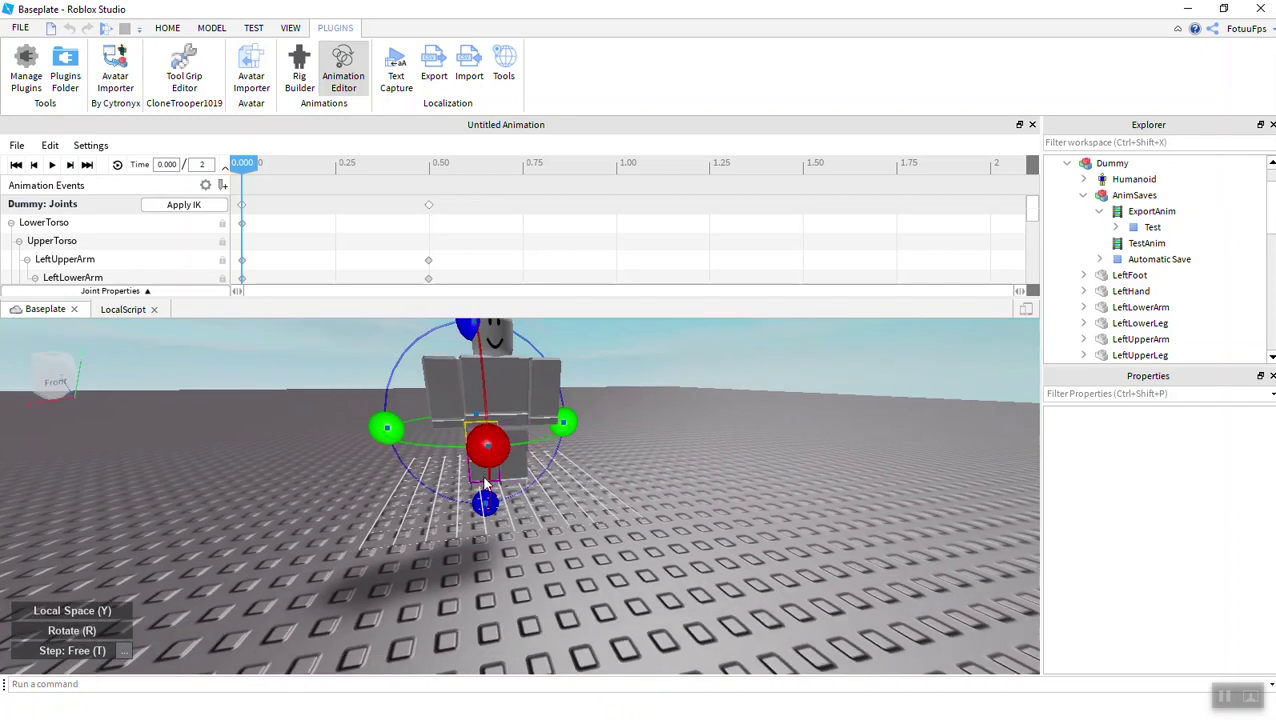
click(521, 434)
click(479, 474)
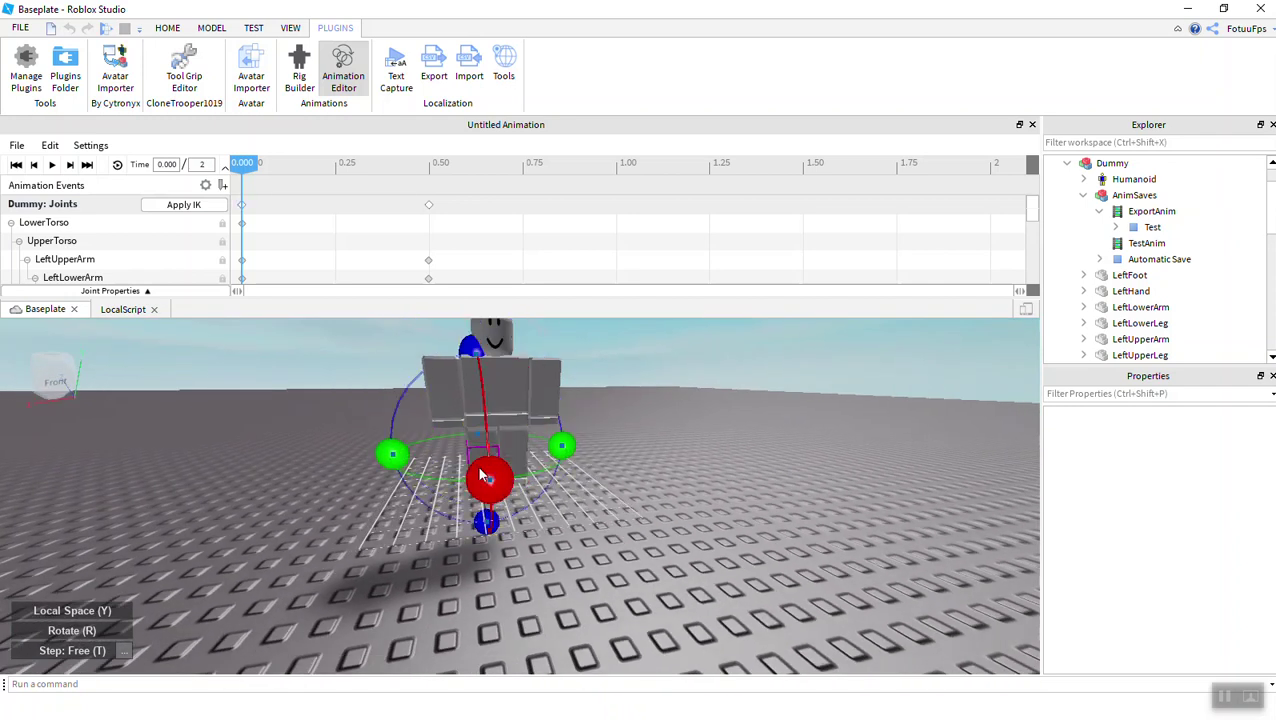
click(514, 468)
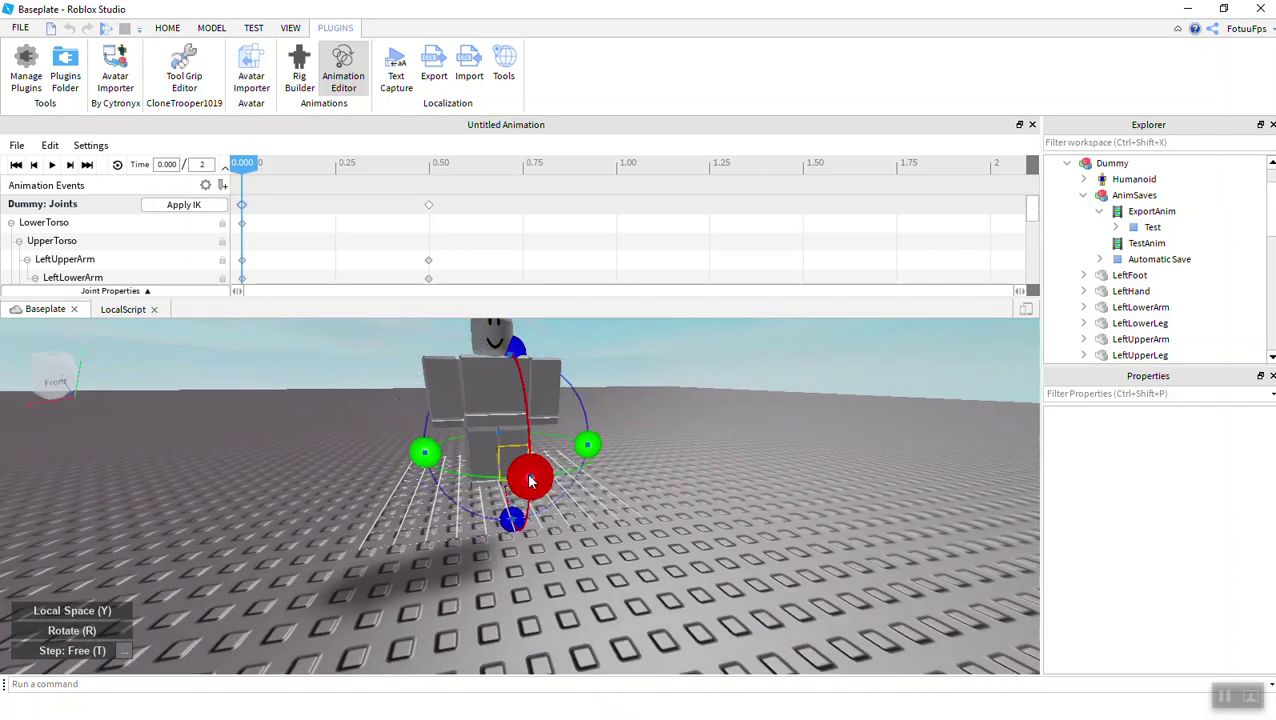
click(488, 455)
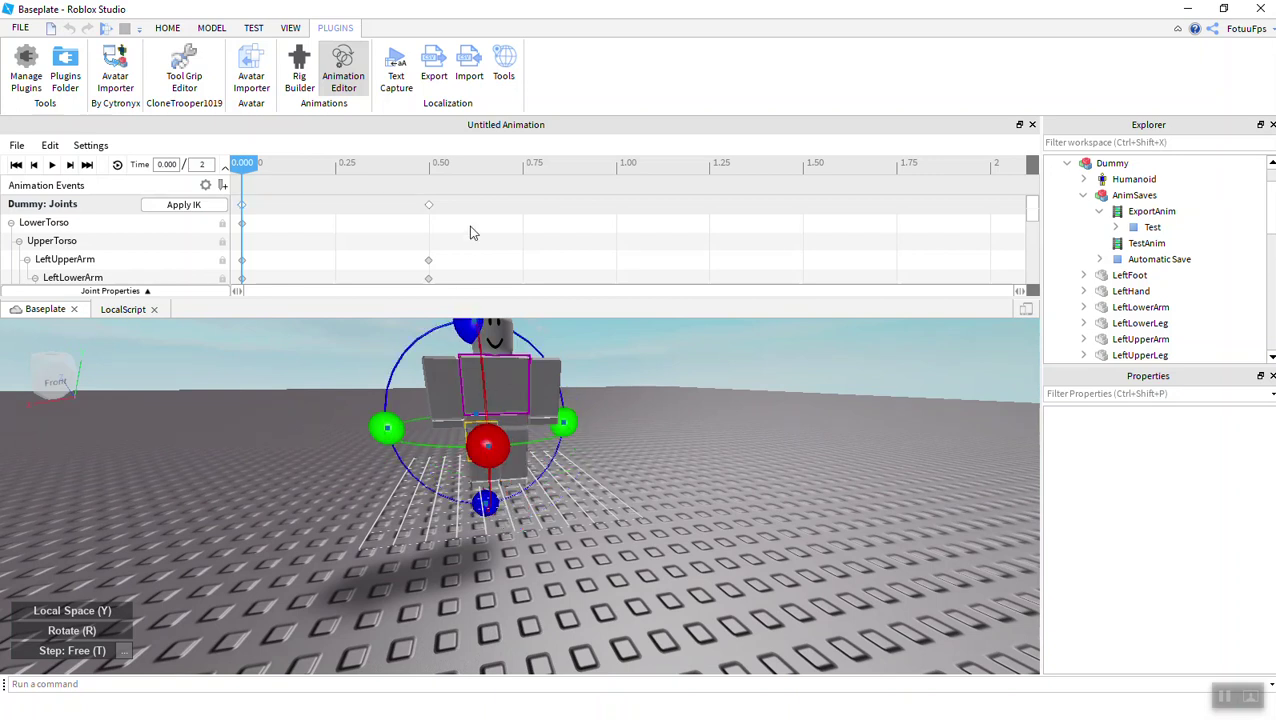
- Rotate the Dummy's right upper leg backward at 0.500
click(436, 168)
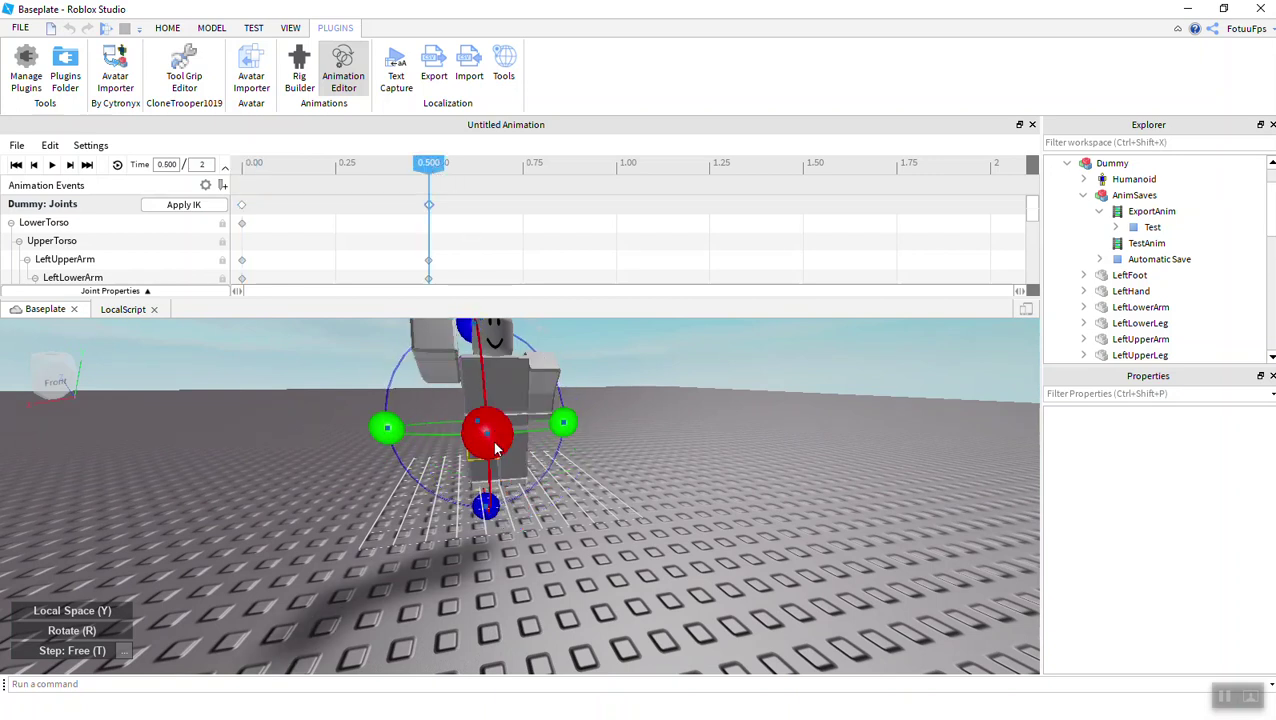
drag(494, 465, 488, 483)
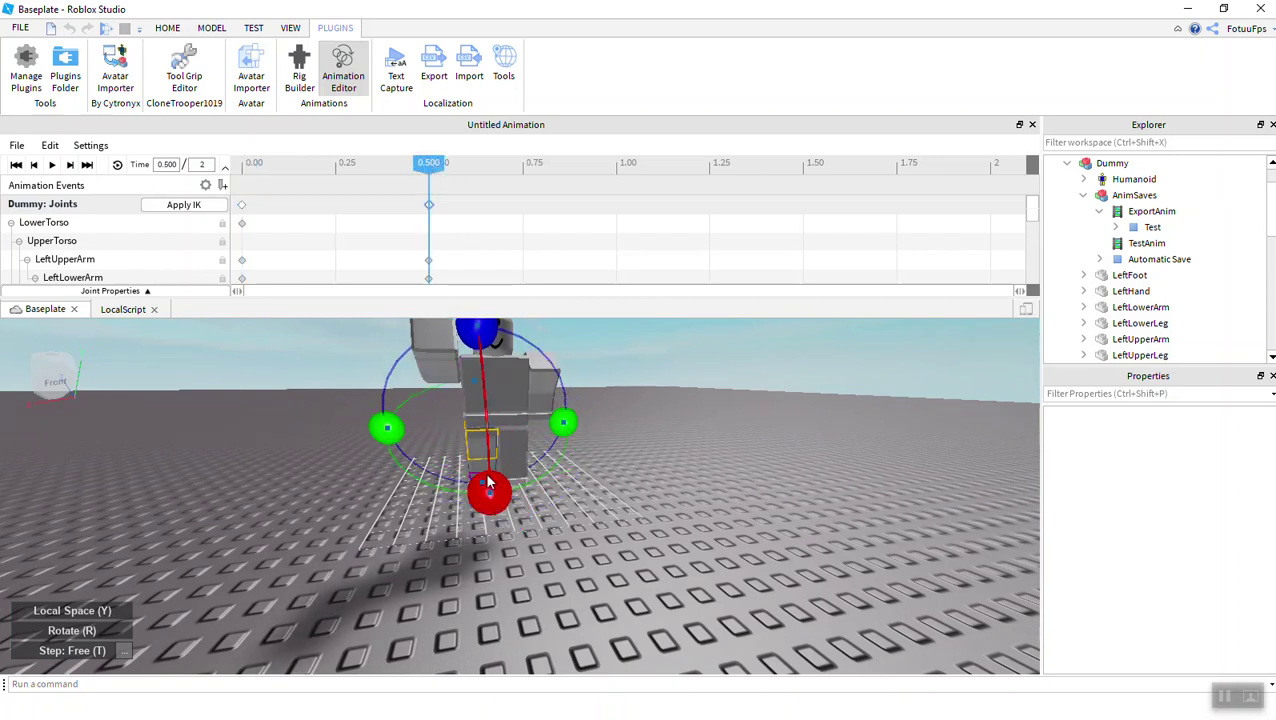
right_drag(484, 473, 511, 478)
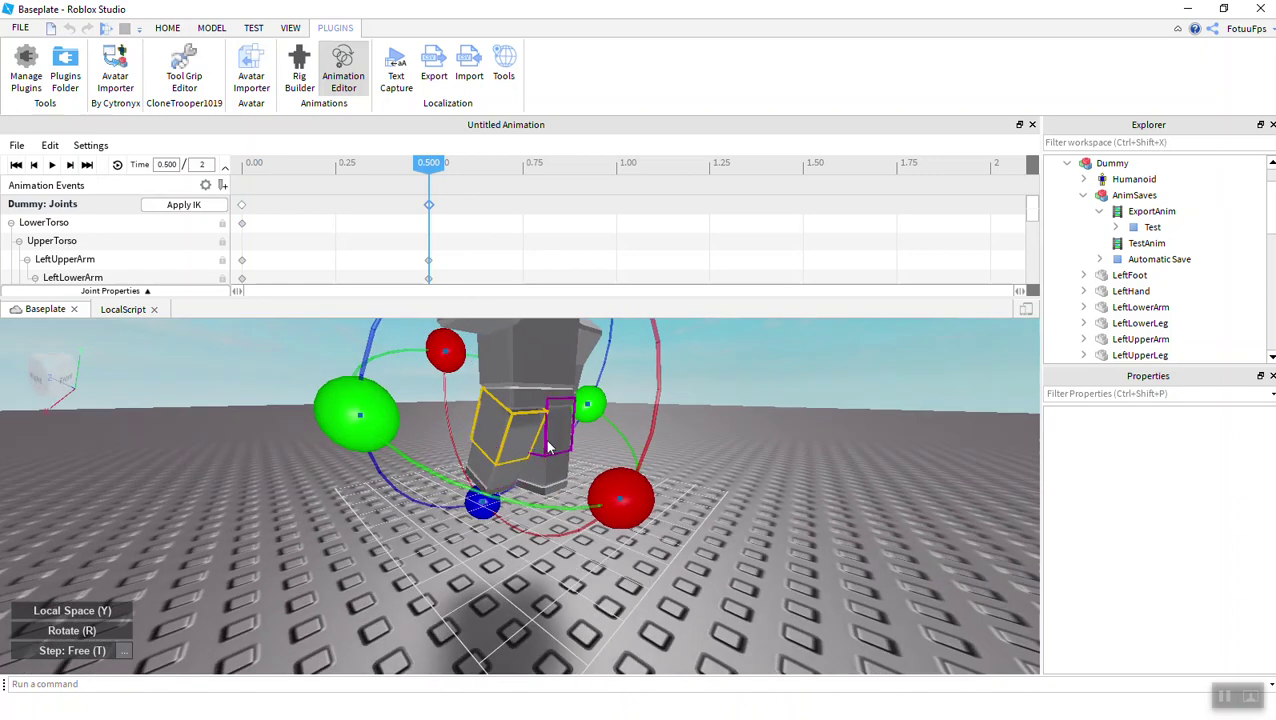
- Bend the Dummy's left lower leg back and raise its left upper leg forward at 0.500
click(551, 439)
drag(686, 423, 676, 352)
key(ctrl+z)
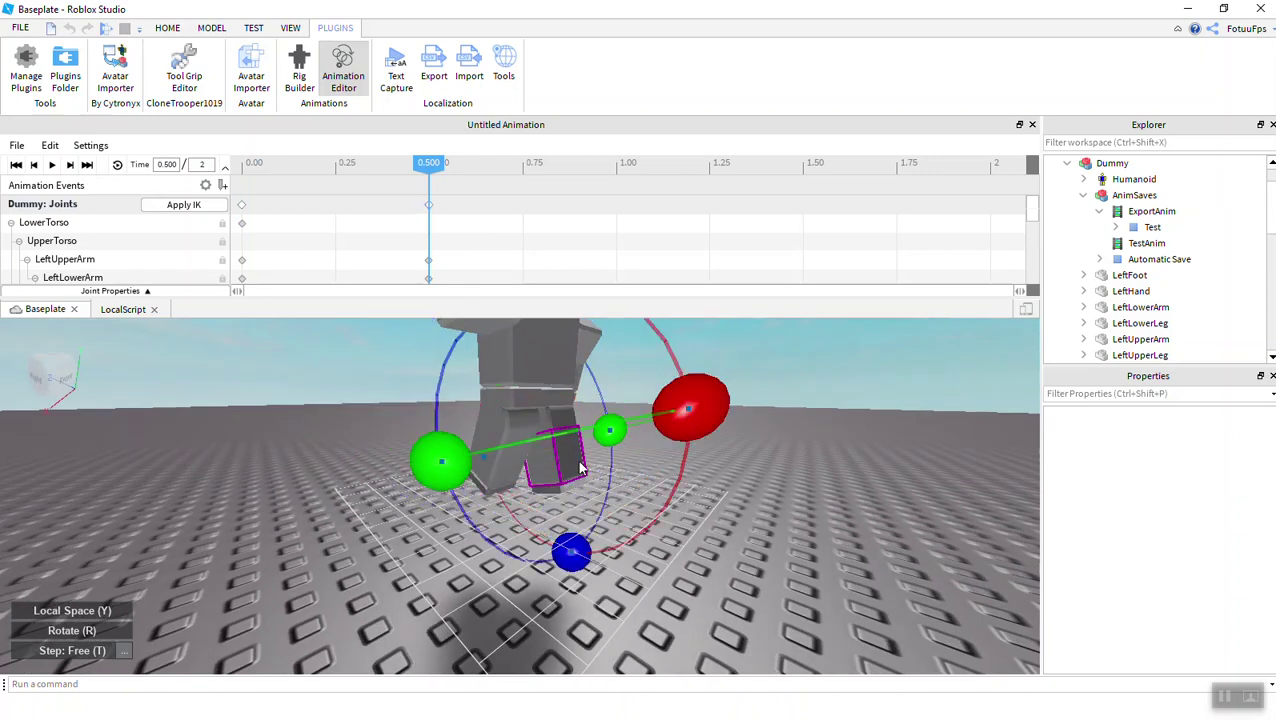
drag(678, 437, 632, 513)
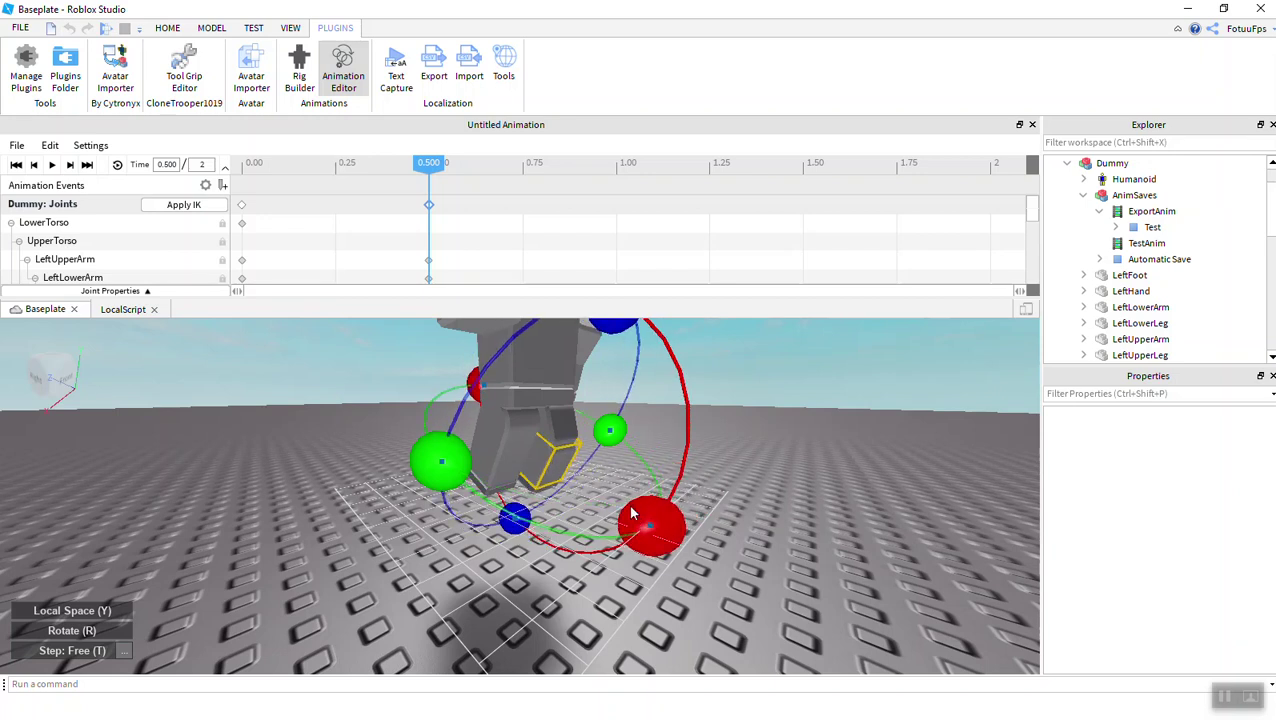
click(551, 429)
drag(672, 373, 608, 330)
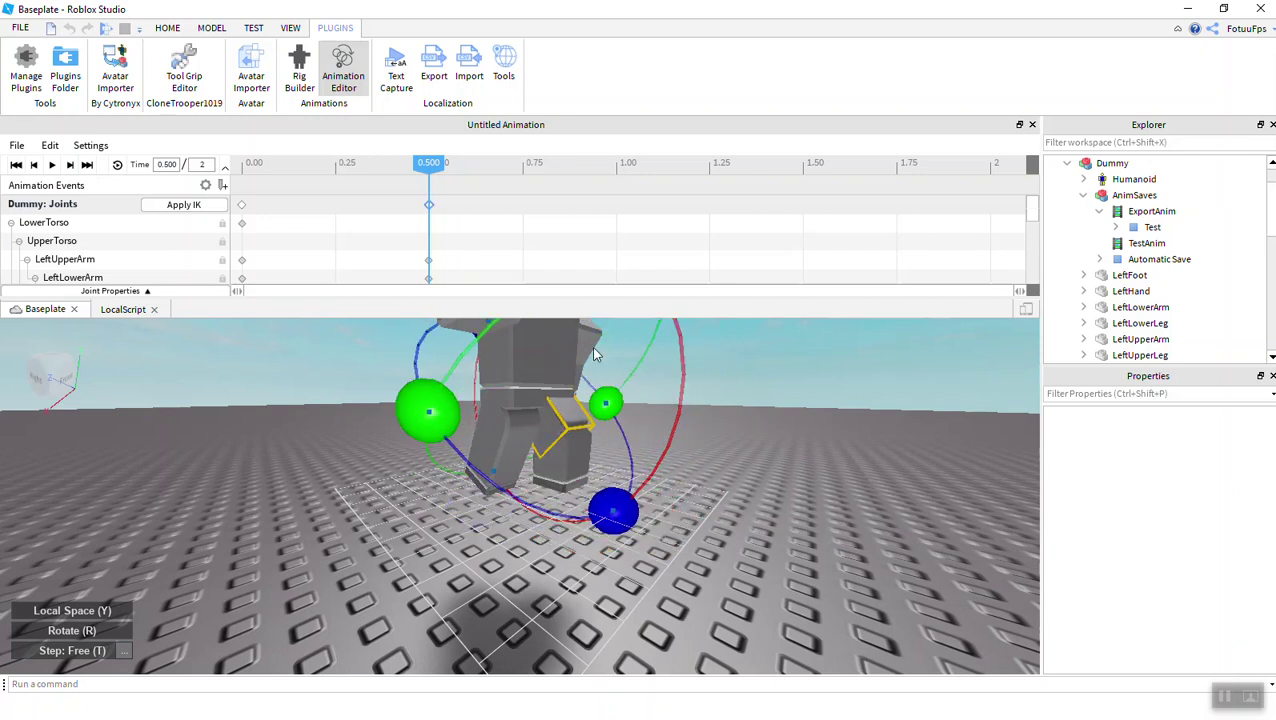
- Adjust the Dummy's right upper leg and bend its right lower leg further back at 0.500
click(529, 456)
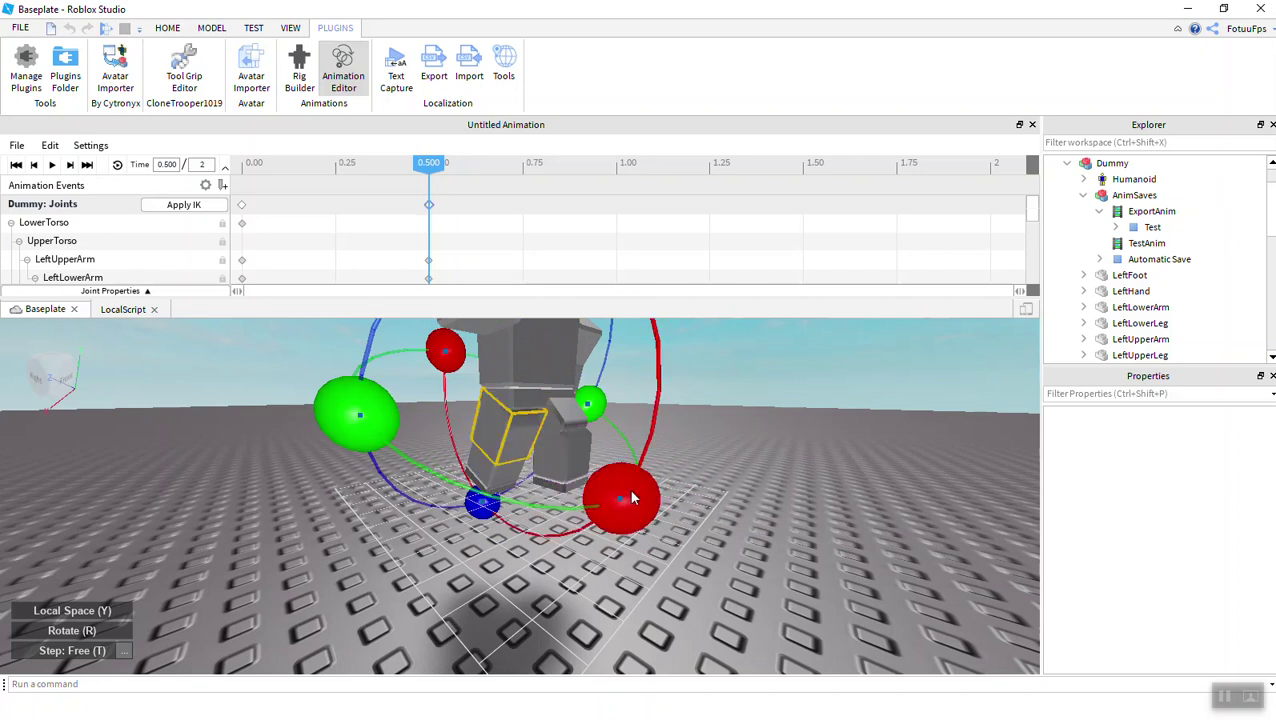
drag(628, 487, 505, 475)
click(505, 475)
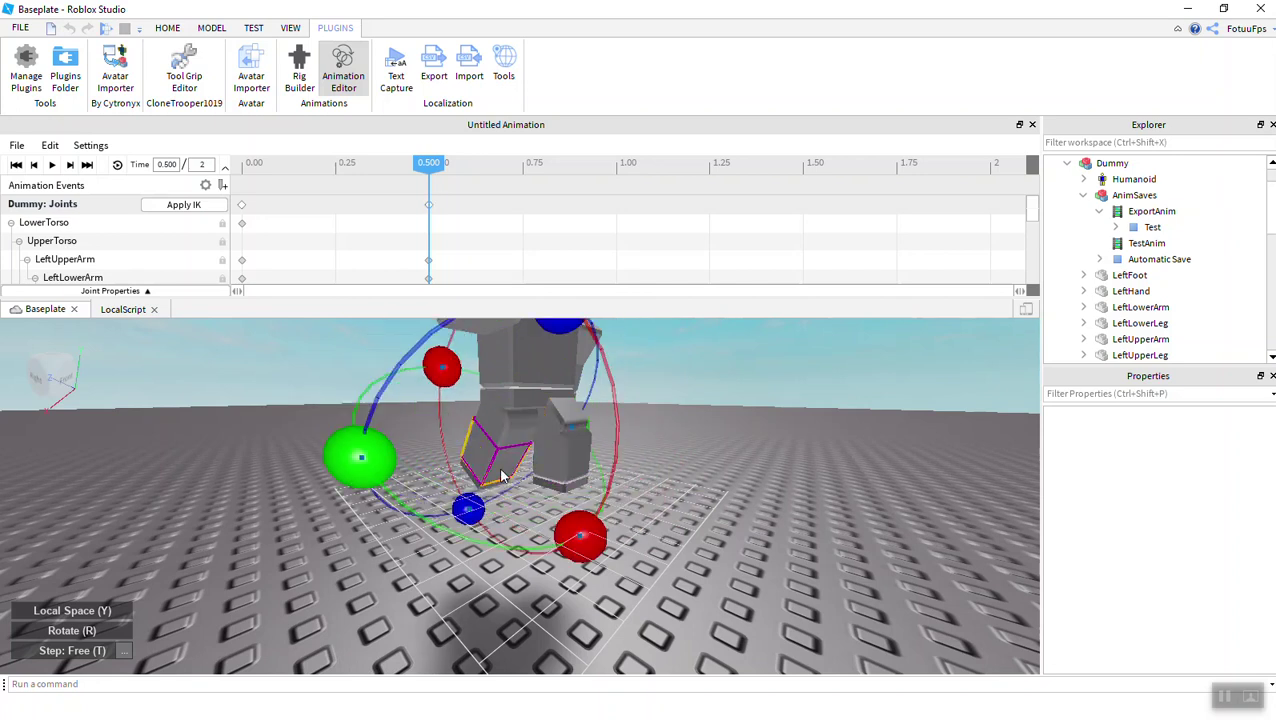
drag(578, 535, 547, 563)
right_drag(609, 533, 616, 524)
key(s)
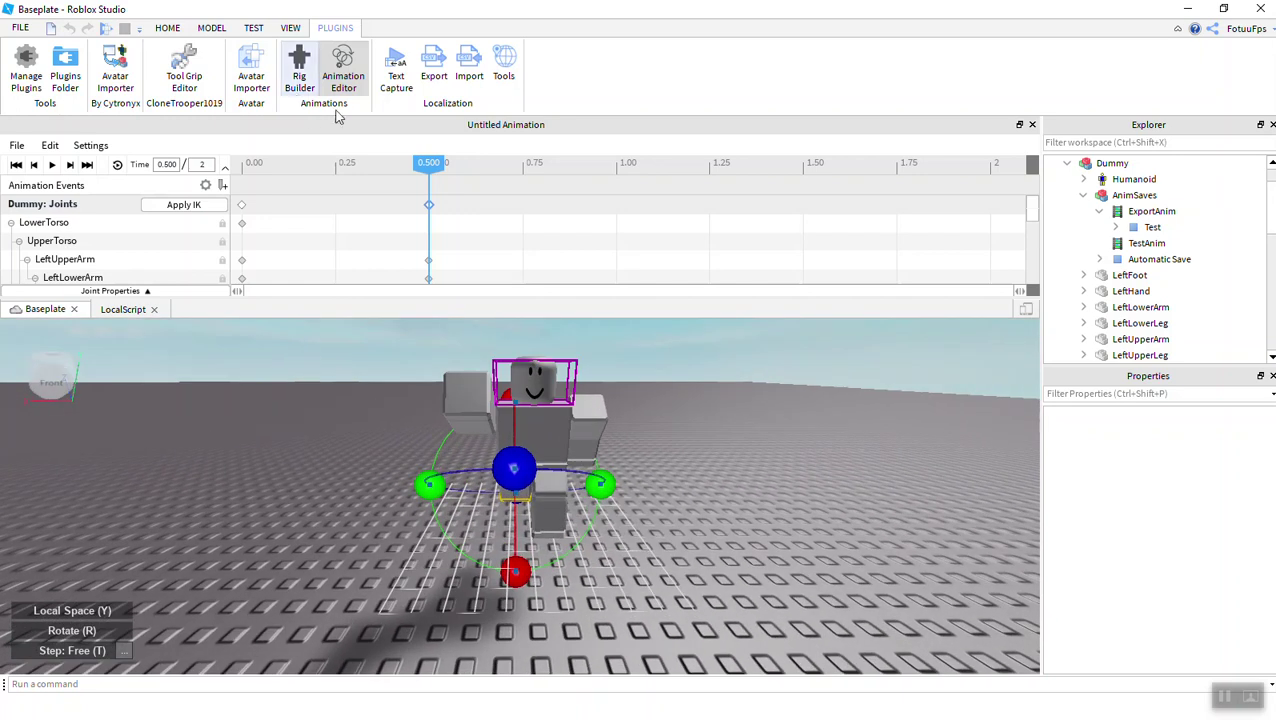
- Move the Dummy's LowerTorso slightly down at 0.500 to lower the whole body
drag(258, 163, 218, 179)
click(556, 475)
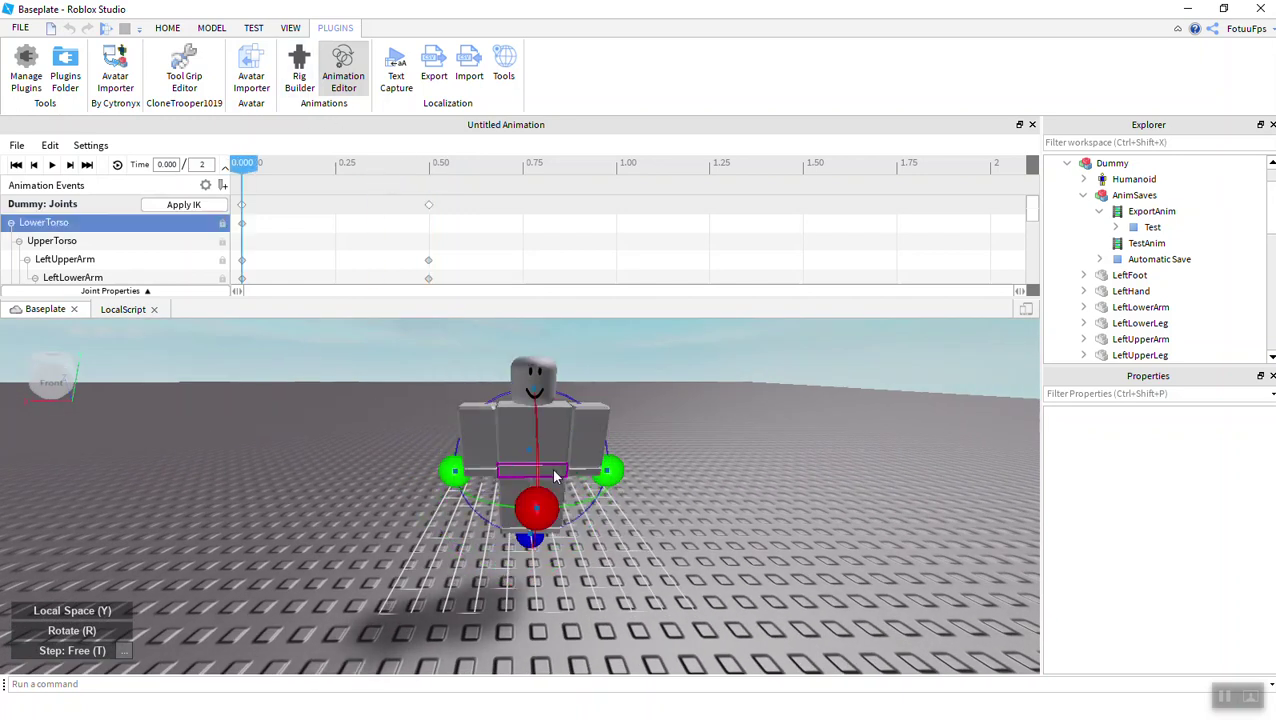
key(r)
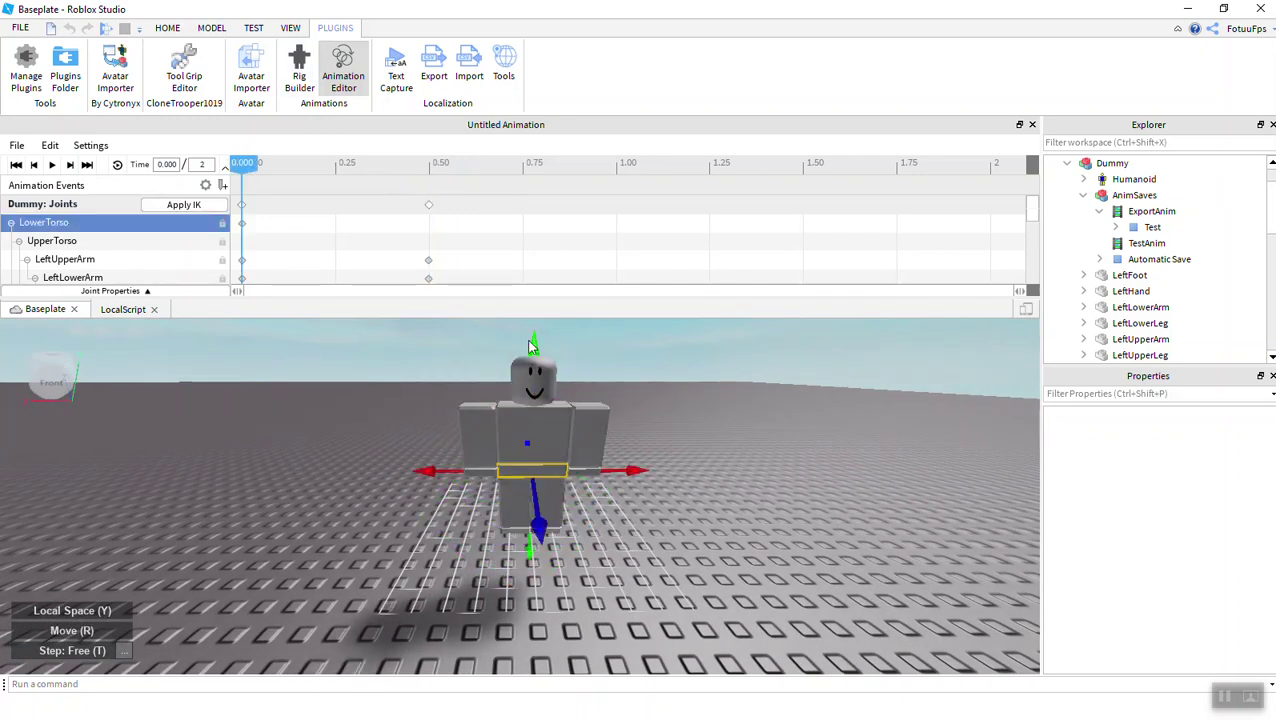
click(441, 164)
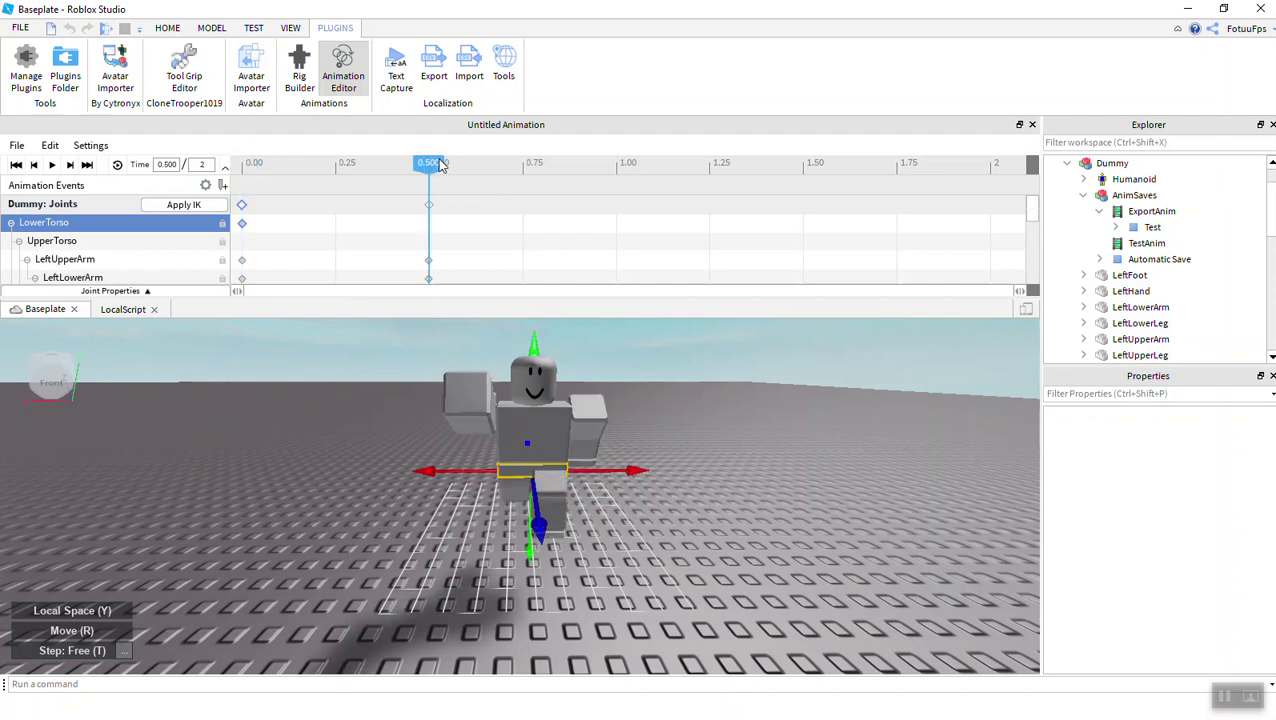
drag(536, 350, 536, 372)
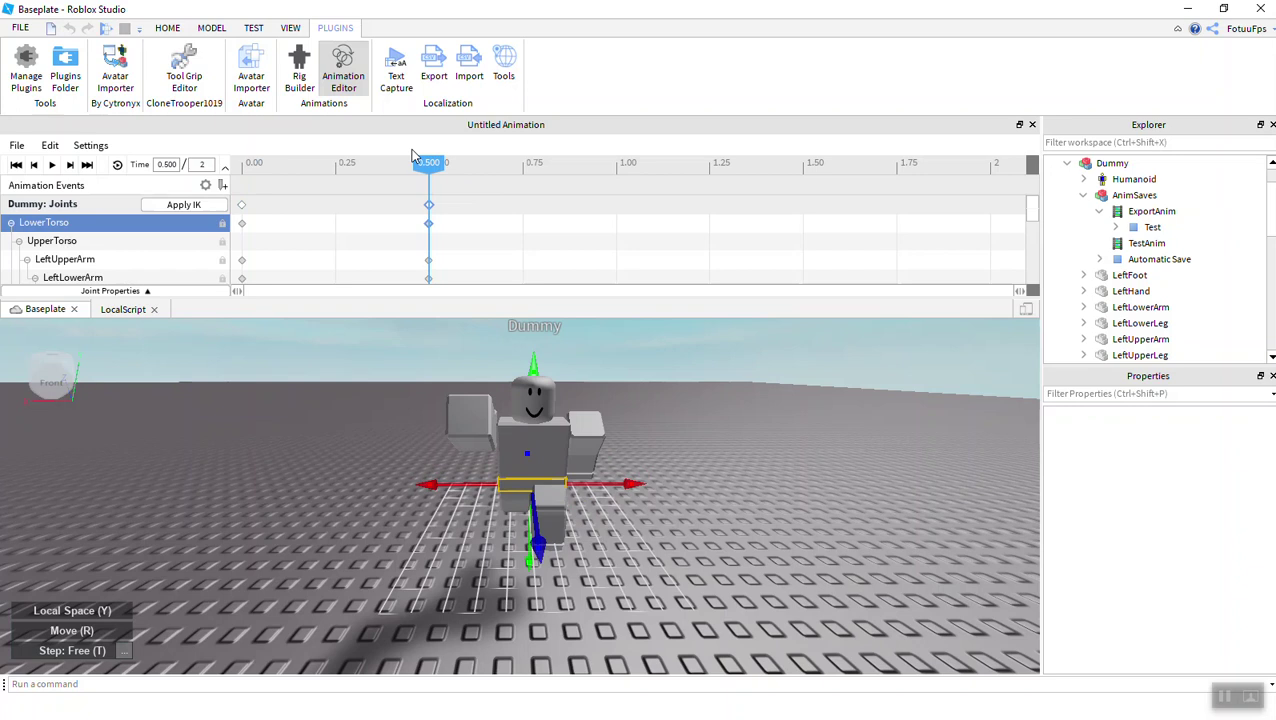
- Play the Dummy's animation from 0.000 to preview the lift motion, and return the playhead to the start
drag(412, 157, 299, 160)
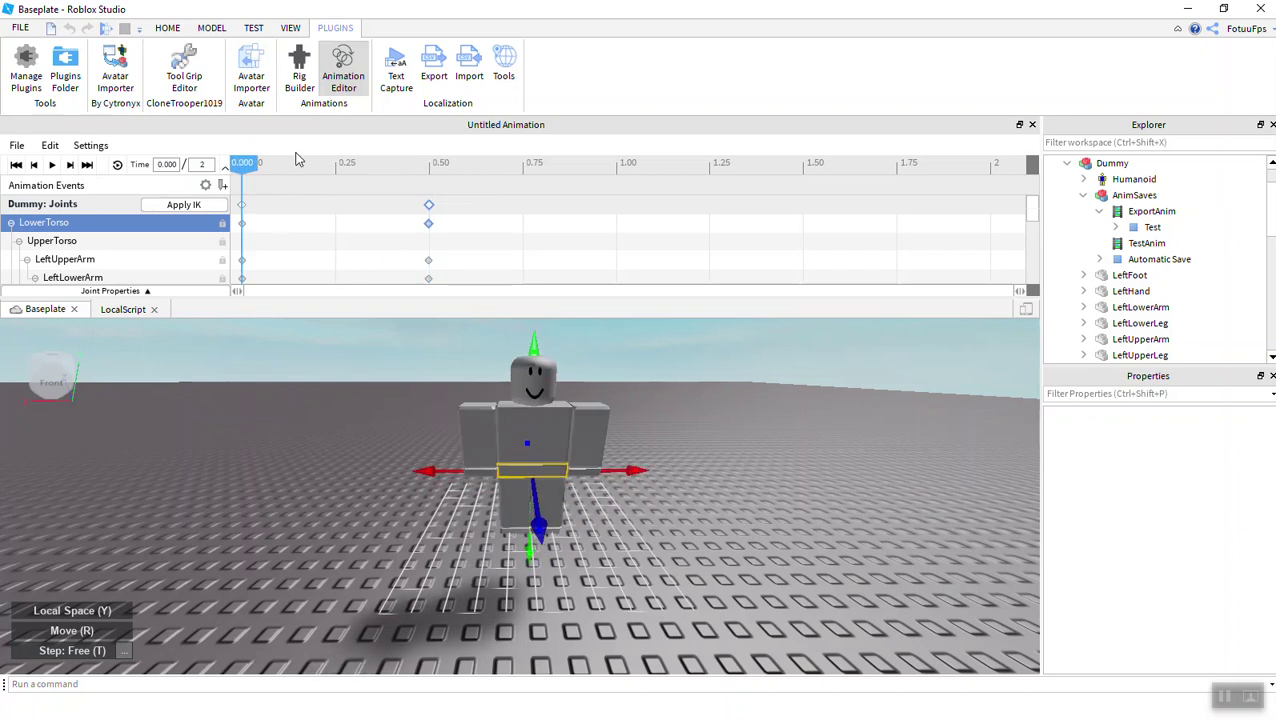
click(51, 164)
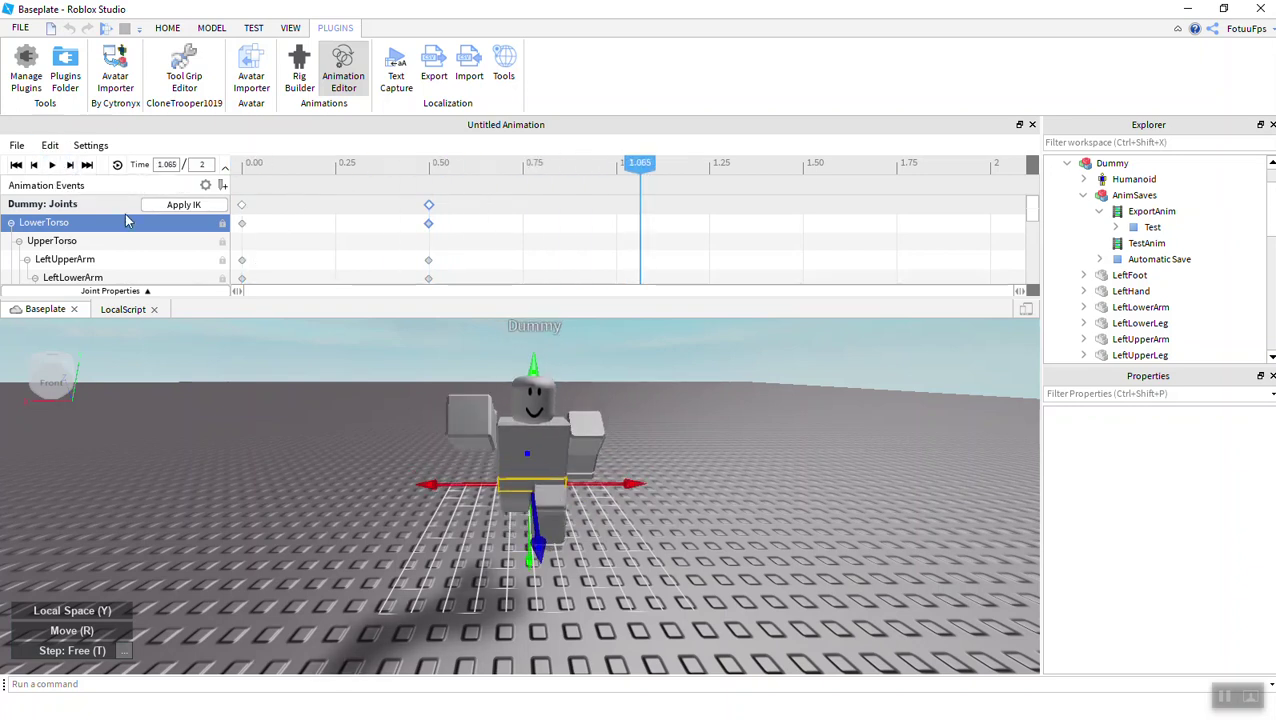
drag(634, 175, 233, 160)
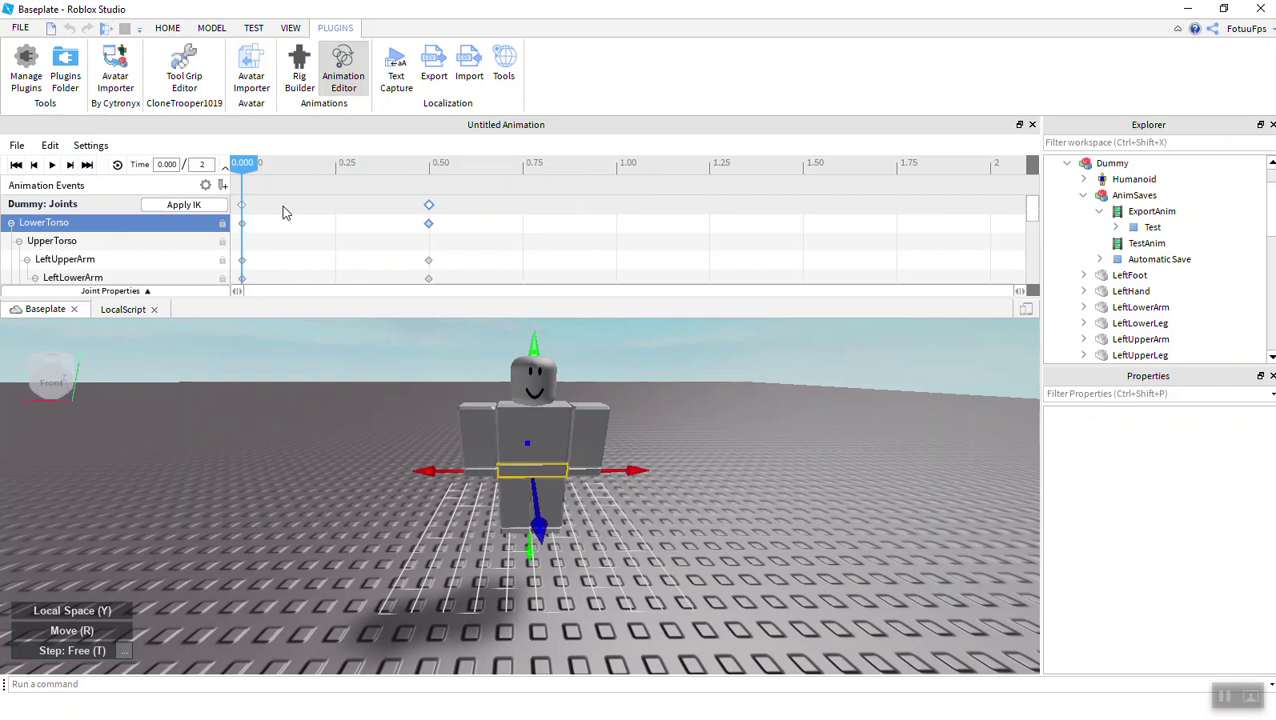
right_drag(623, 428, 627, 430)
scroll(625, 430, down, 2)
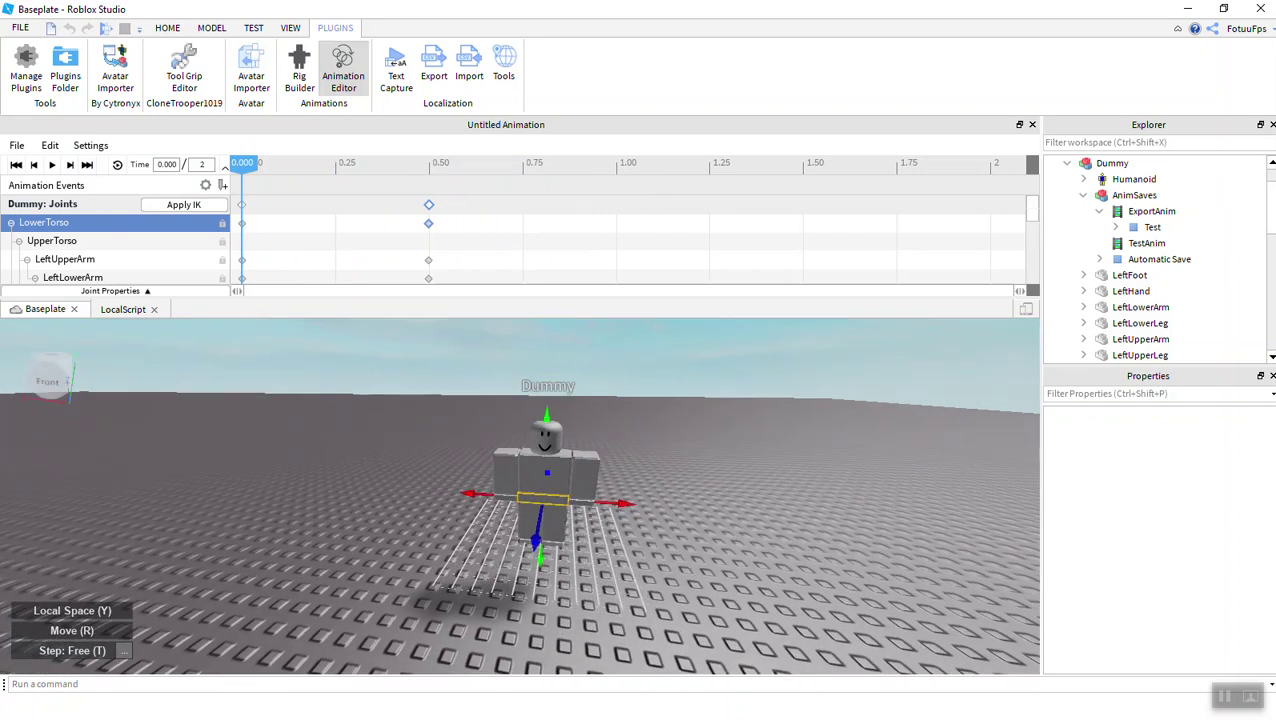
- Set the animation's priority to Action and check the assigned priority
click(50, 146)
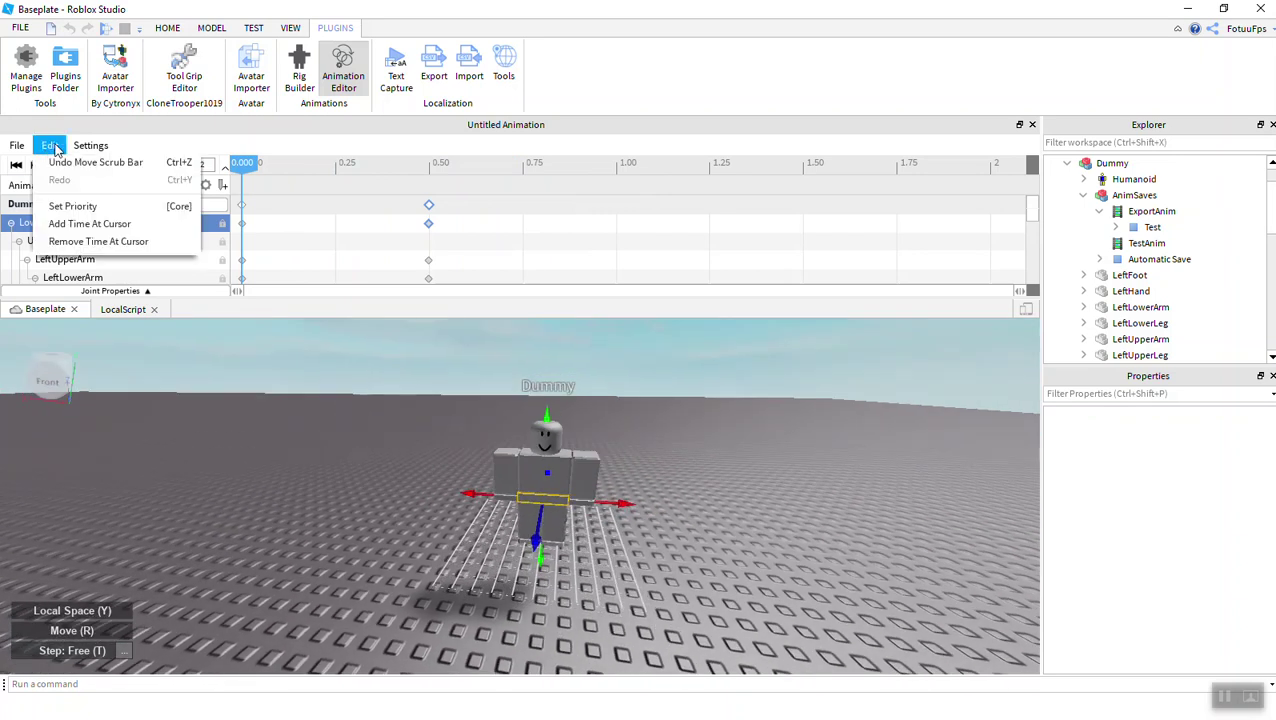
click(85, 208)
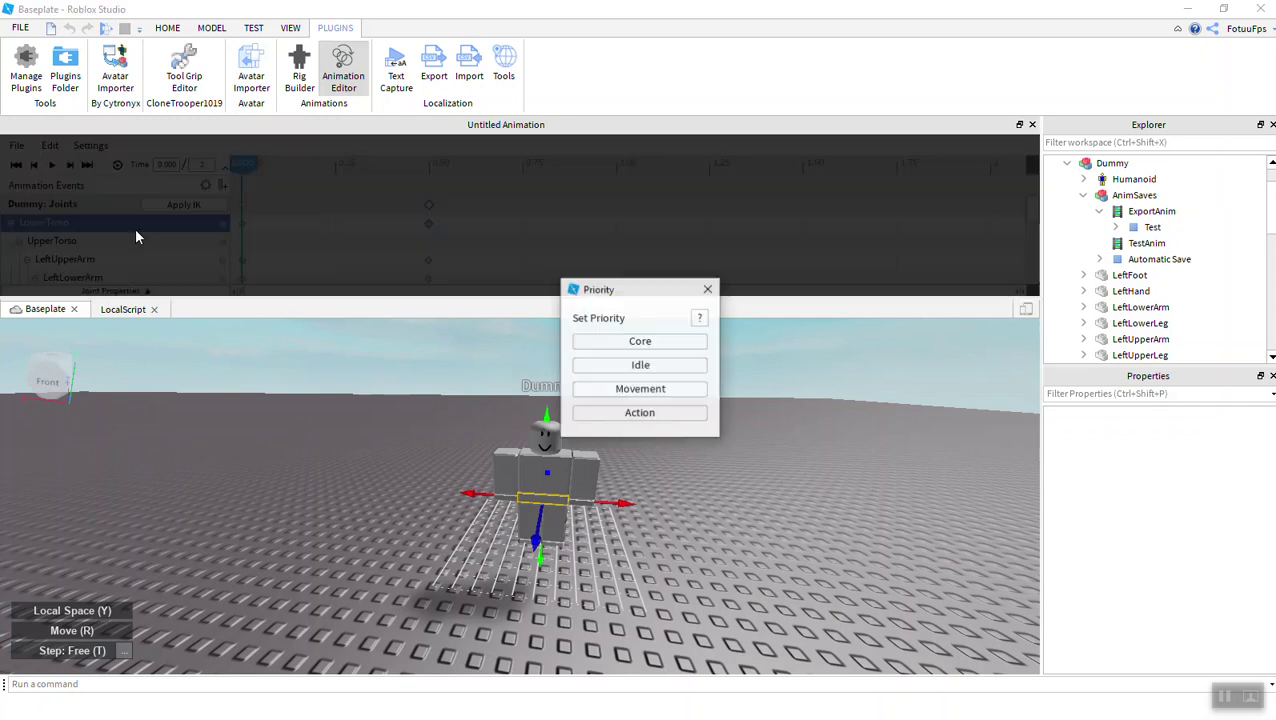
click(640, 413)
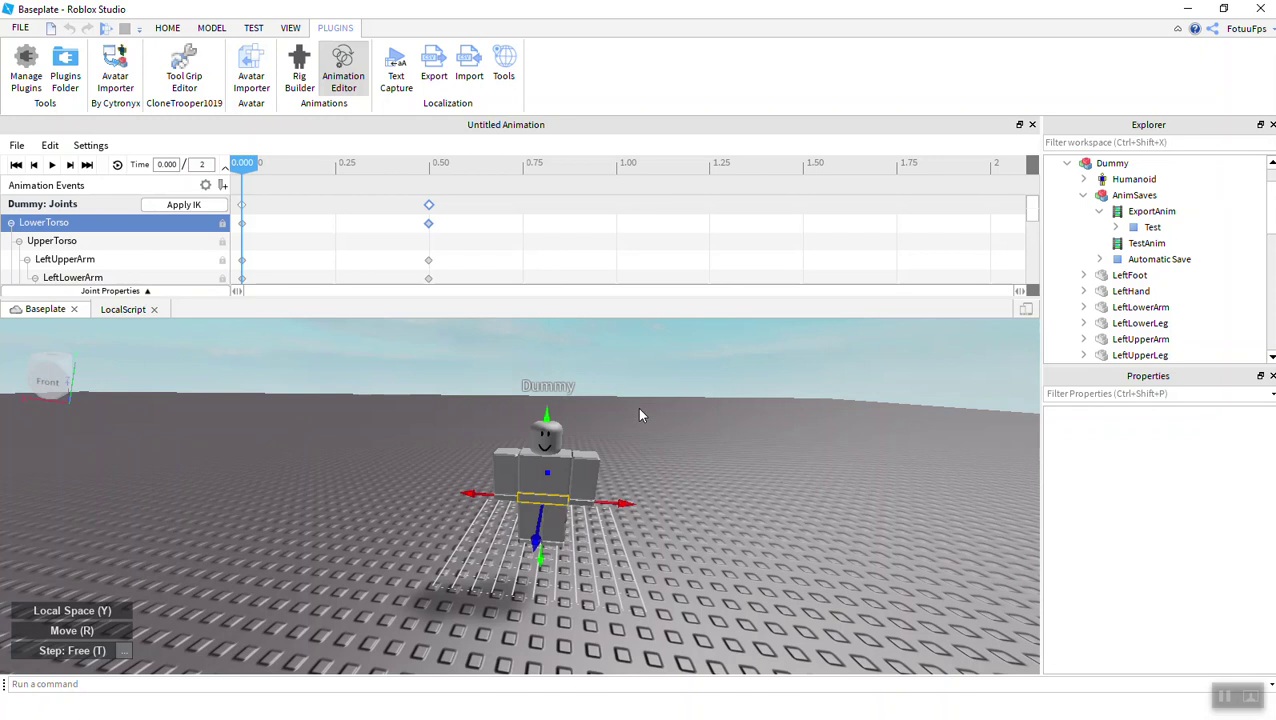
click(51, 147)
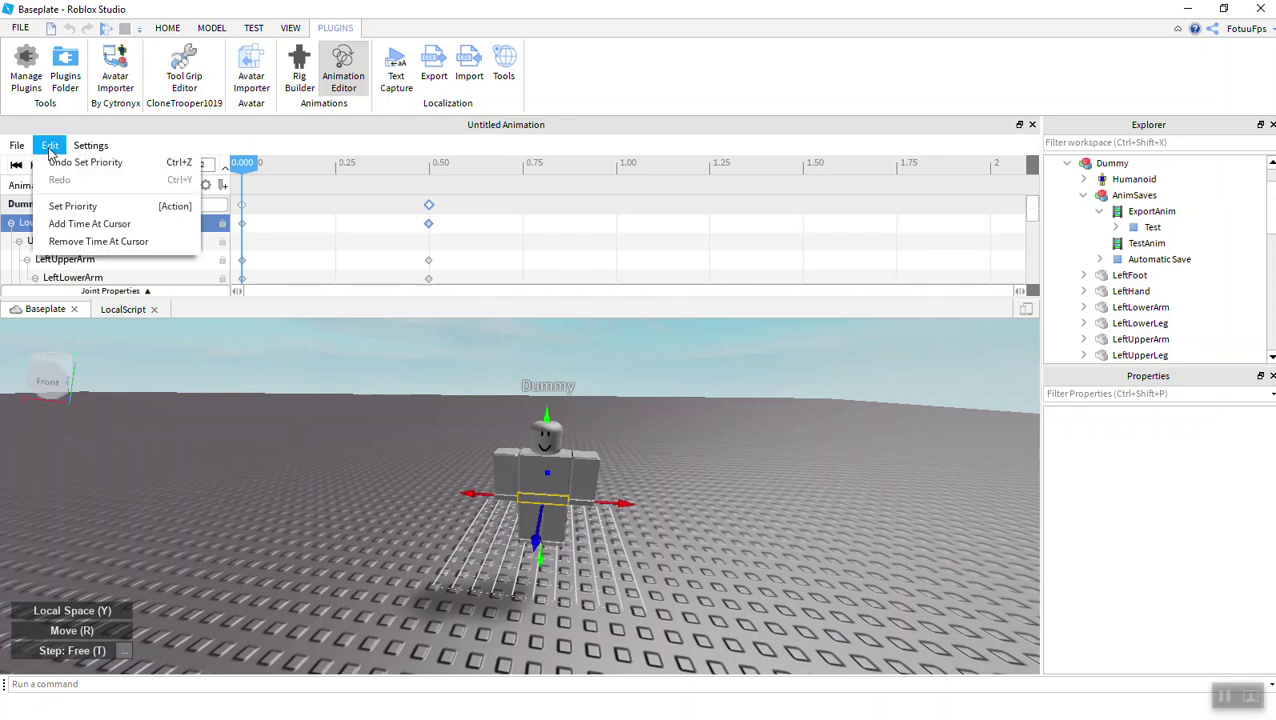
- Export the animation to Roblox under the name "Advanced Lift" and copy its share link
click(17, 146)
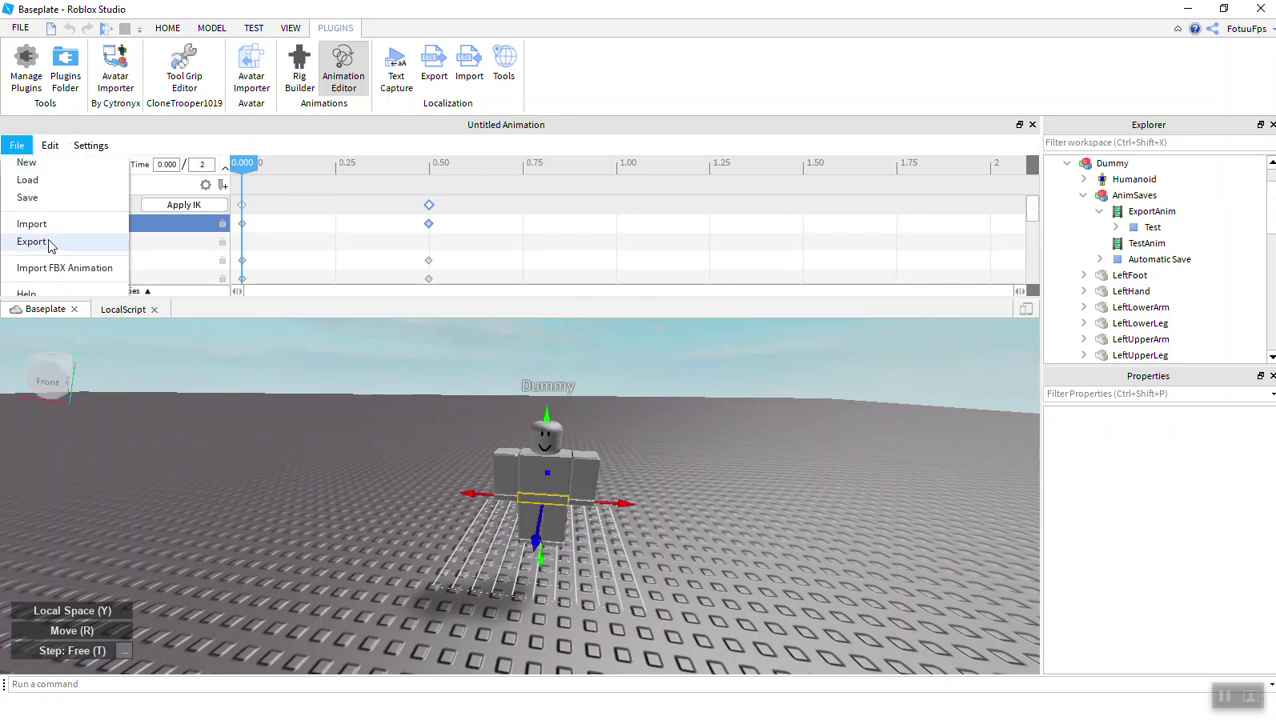
click(32, 242)
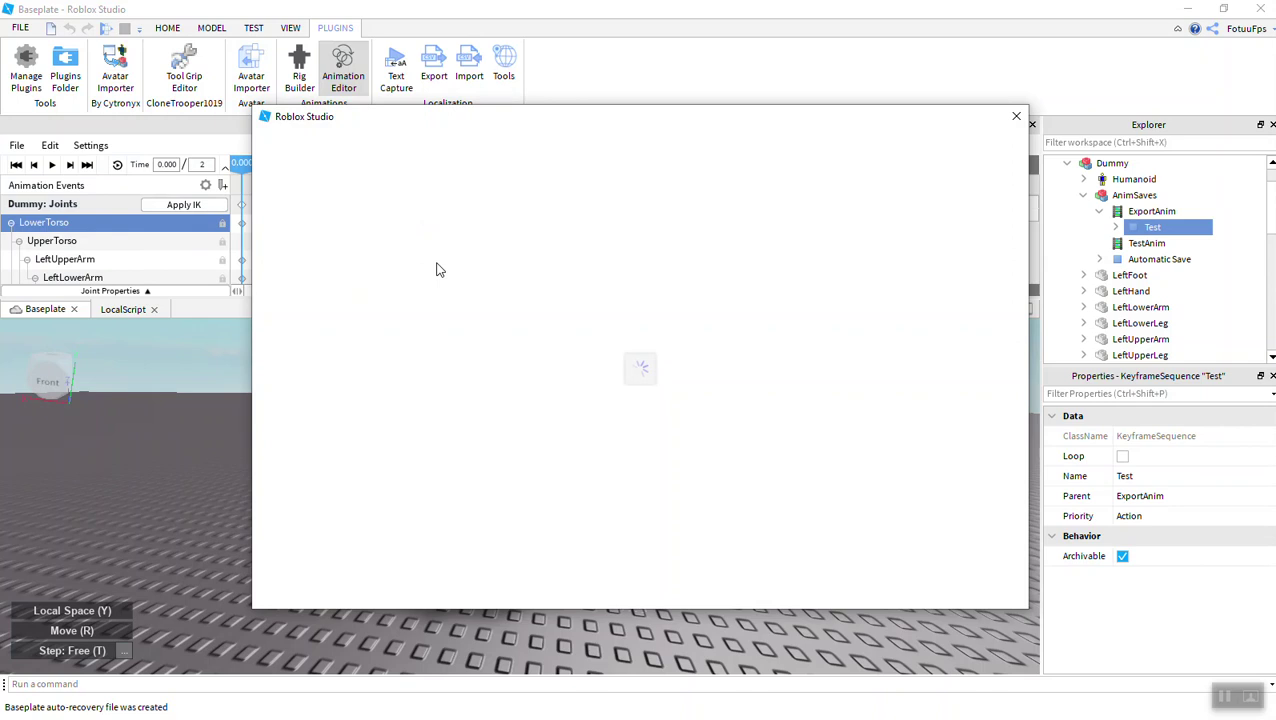
click(296, 238)
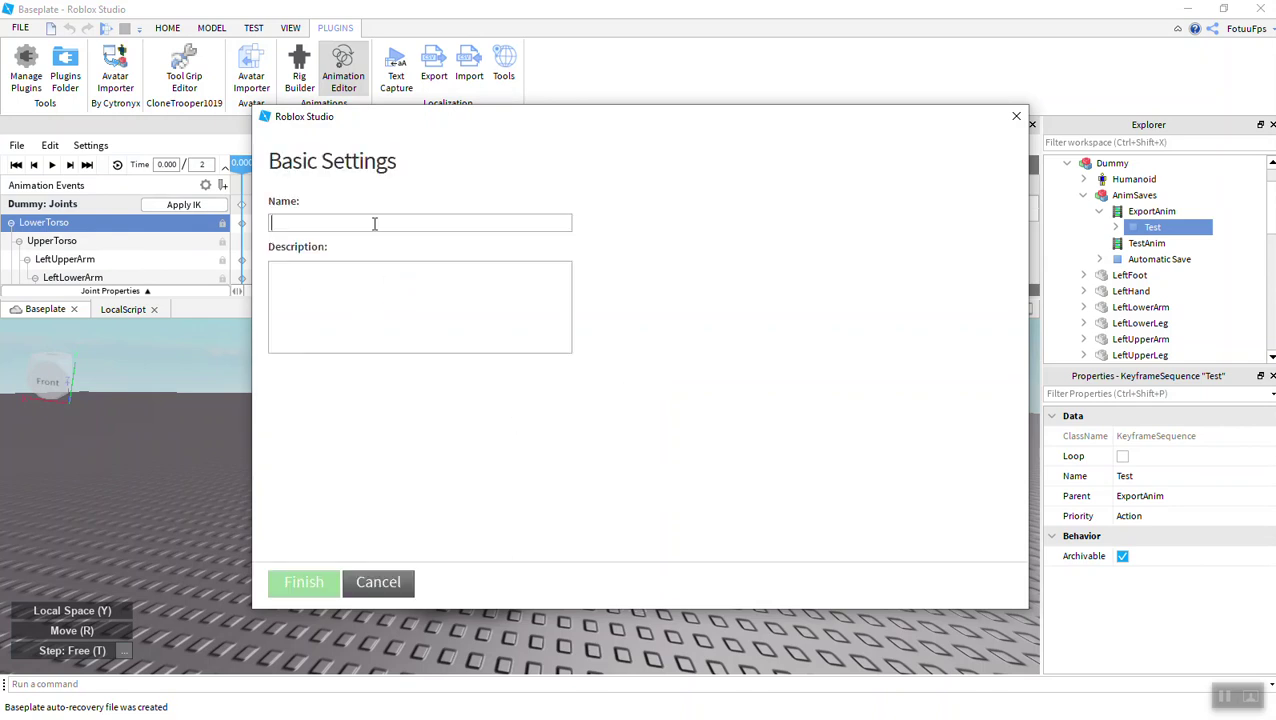
text(L)
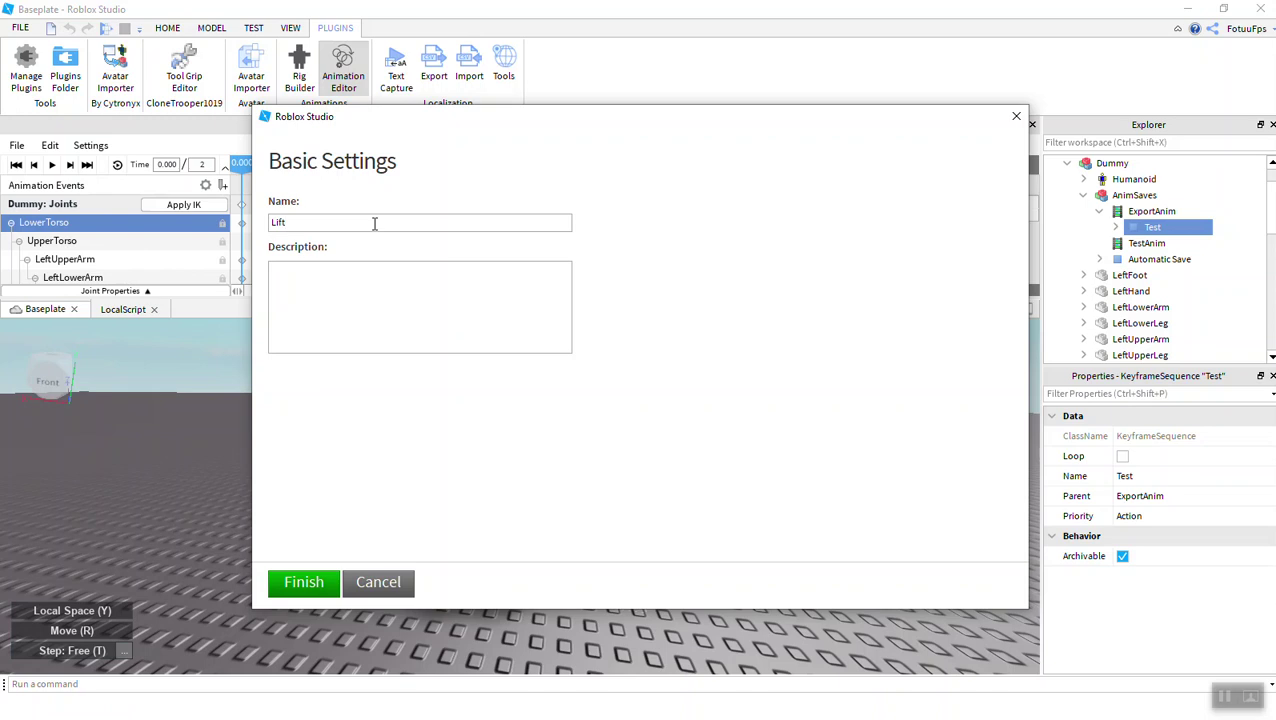
key(BackSpace)
text(Advanced)
click(320, 588)
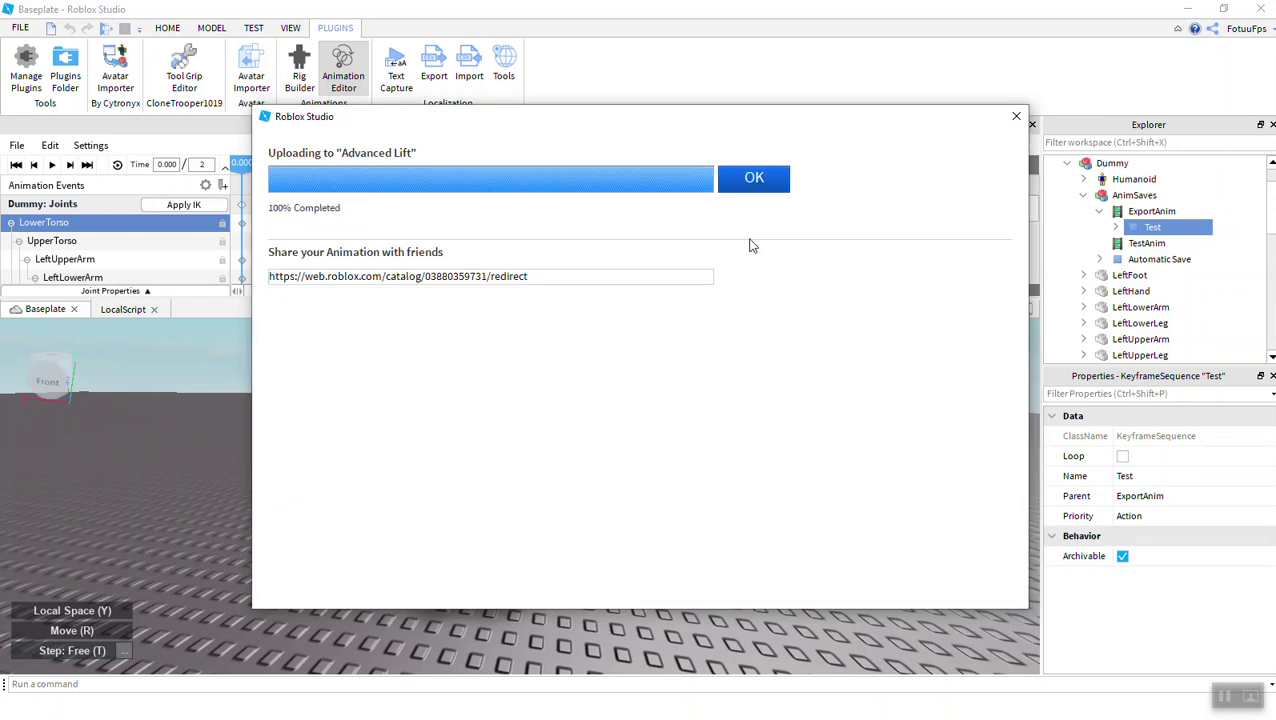
triple_click(590, 276)
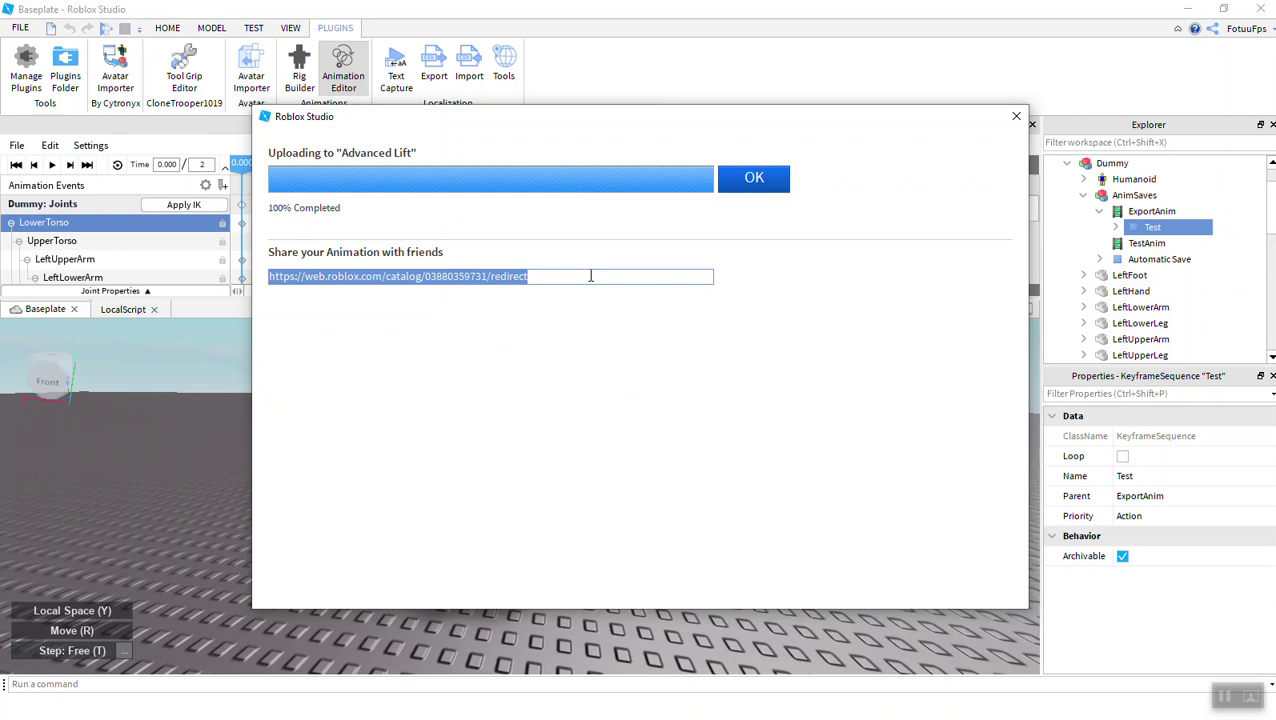
click(755, 179)
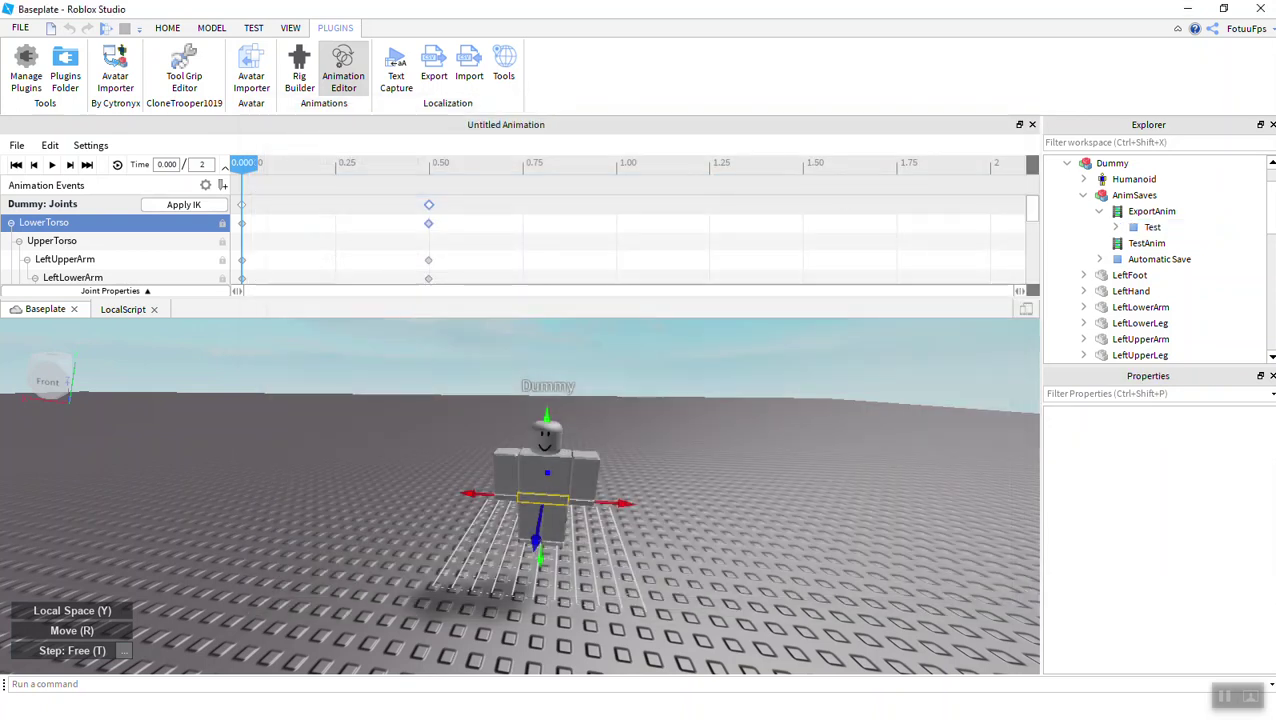
- Insert an Animation object into the Tool in StarterPack
scroll(1153, 285, down, 5)
scroll(1153, 285, down, 3)
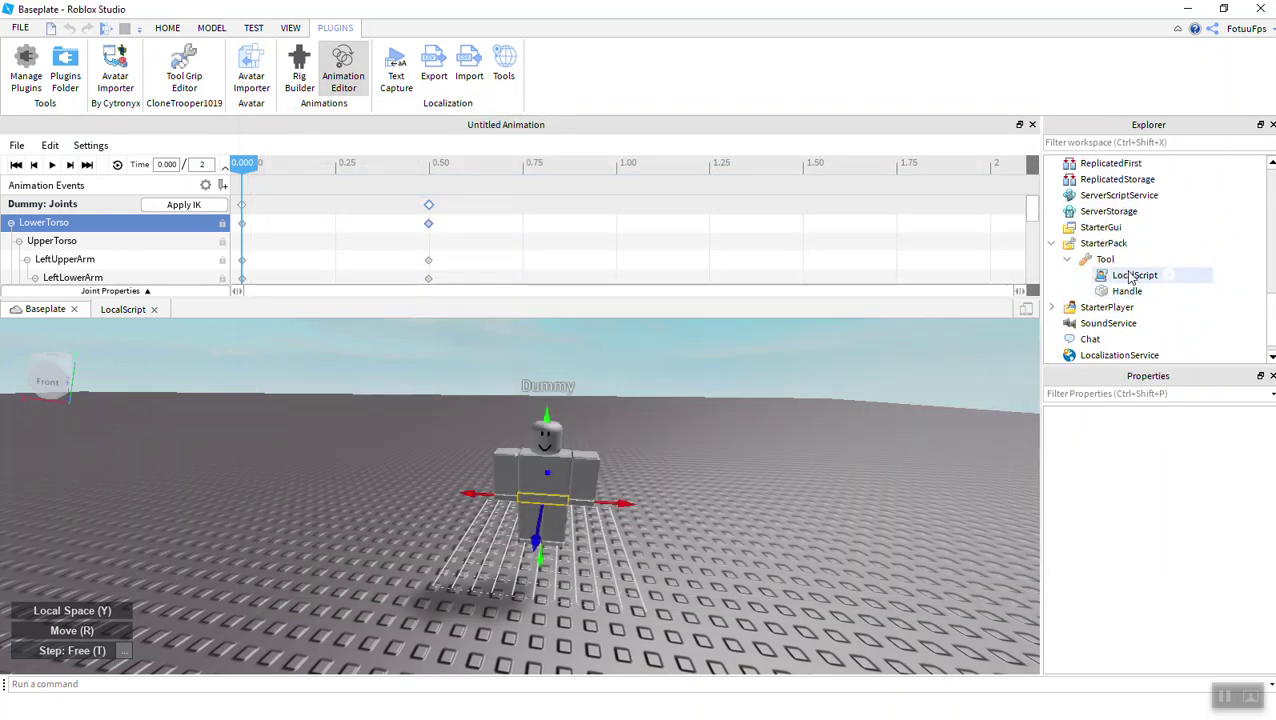
click(1121, 259)
click(1124, 259)
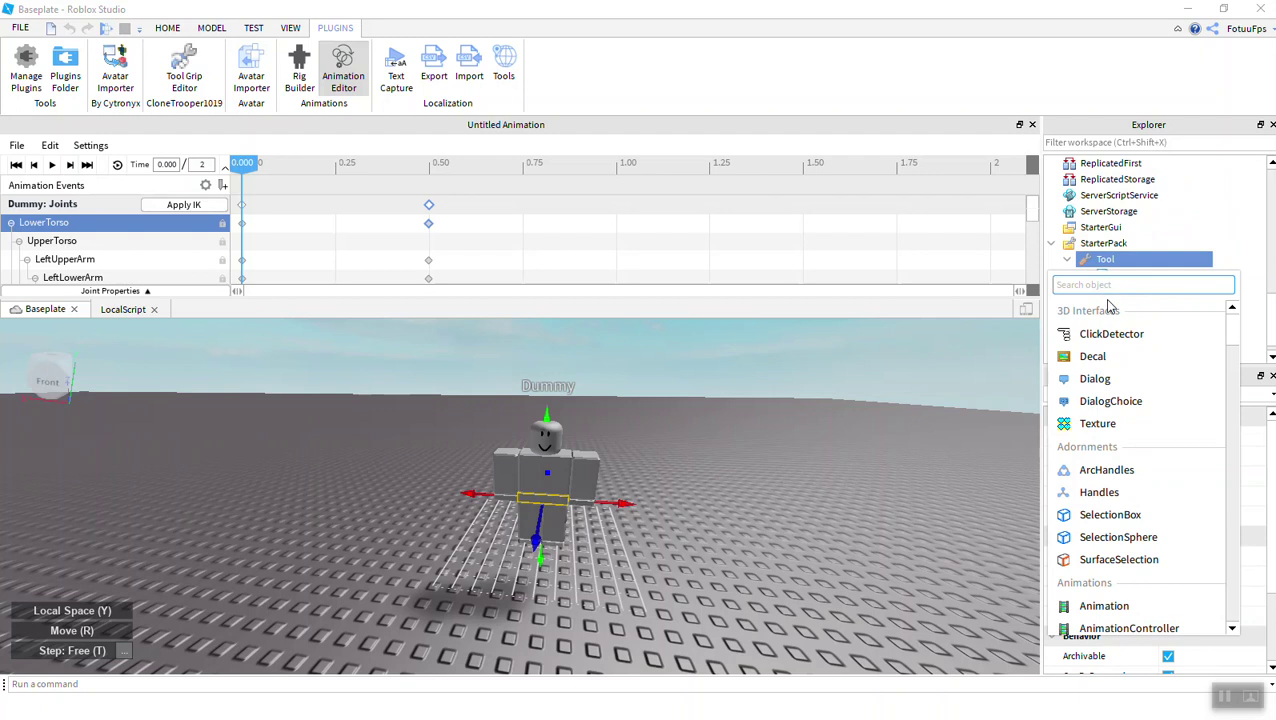
text(Ani)
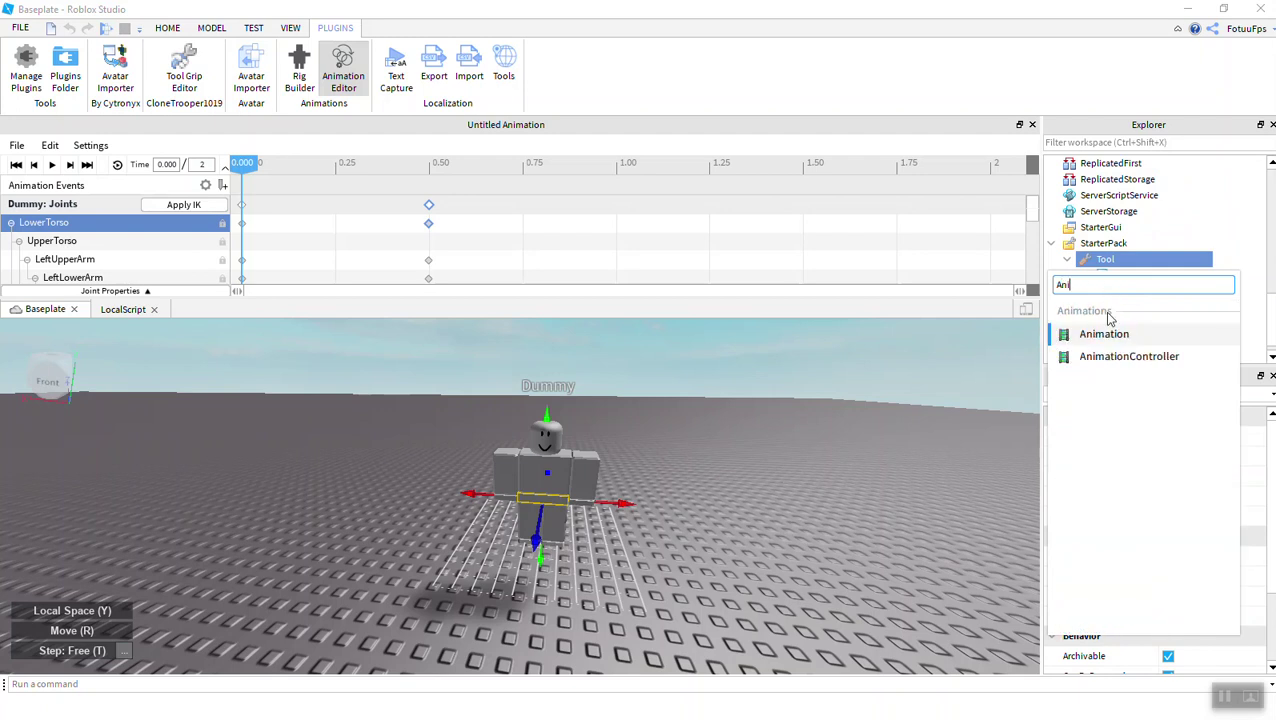
click(1108, 336)
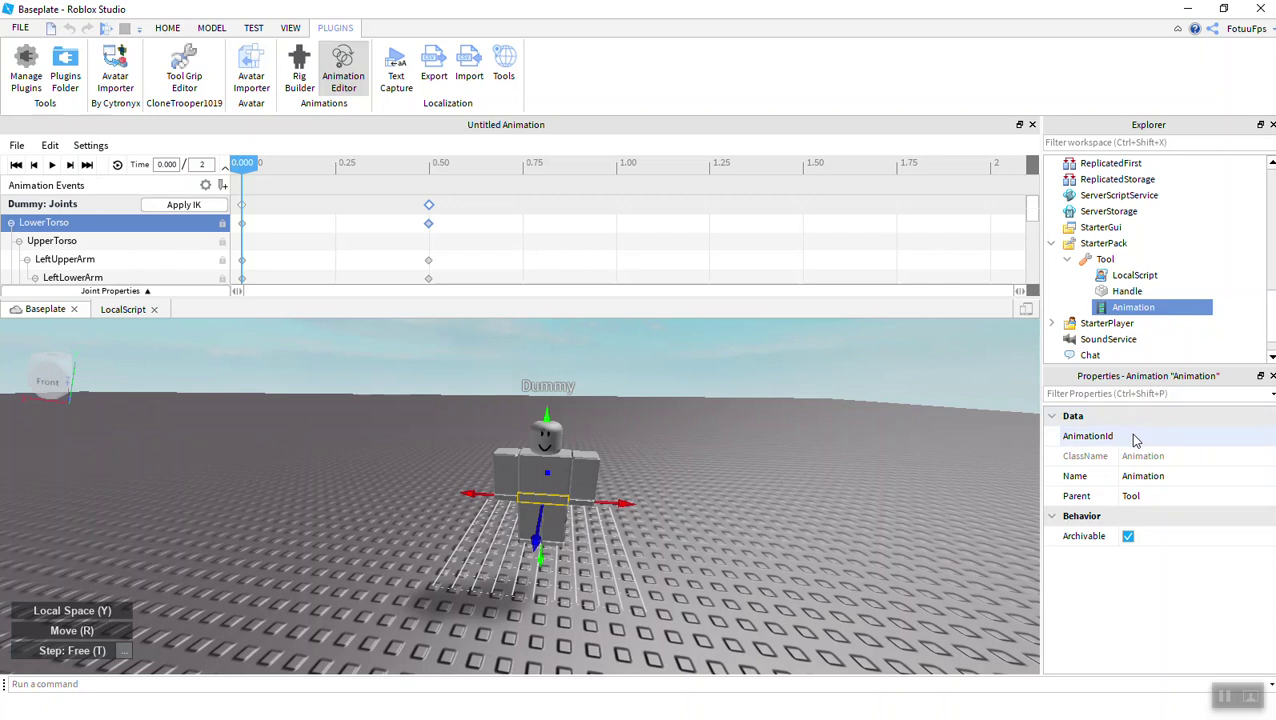
click(1133, 437)
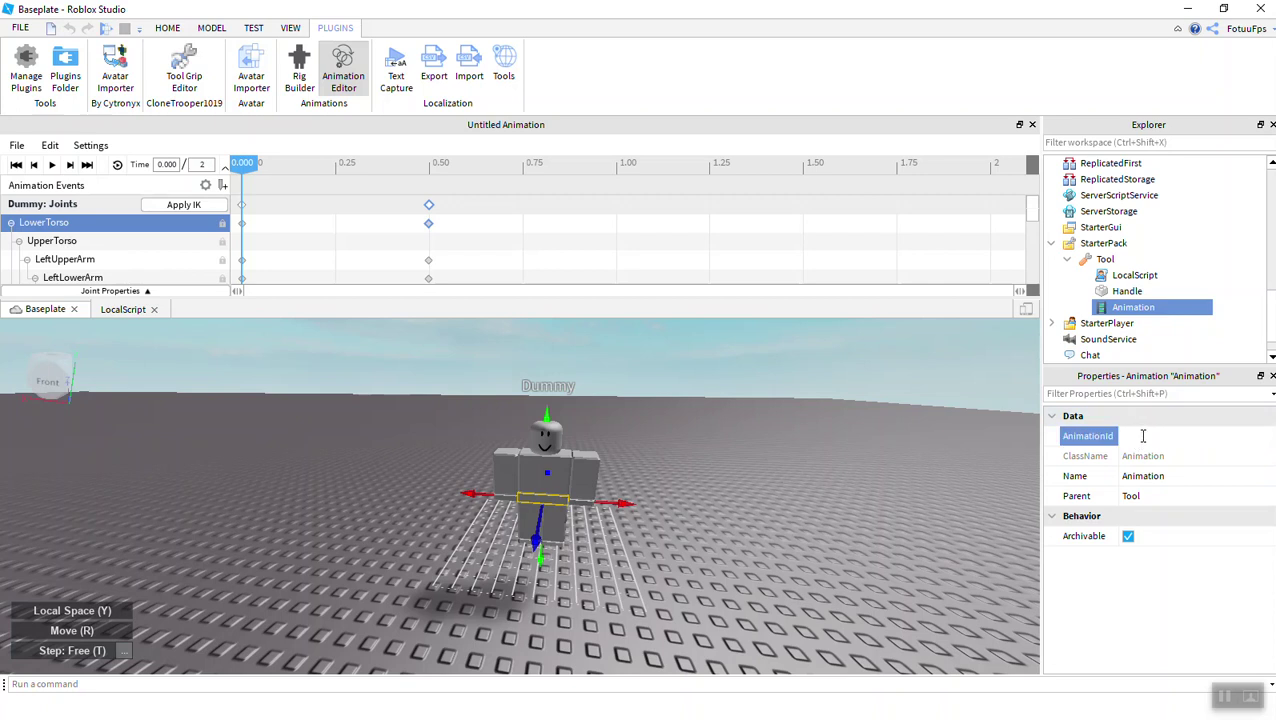
key(ctrl+v)
key(Return)
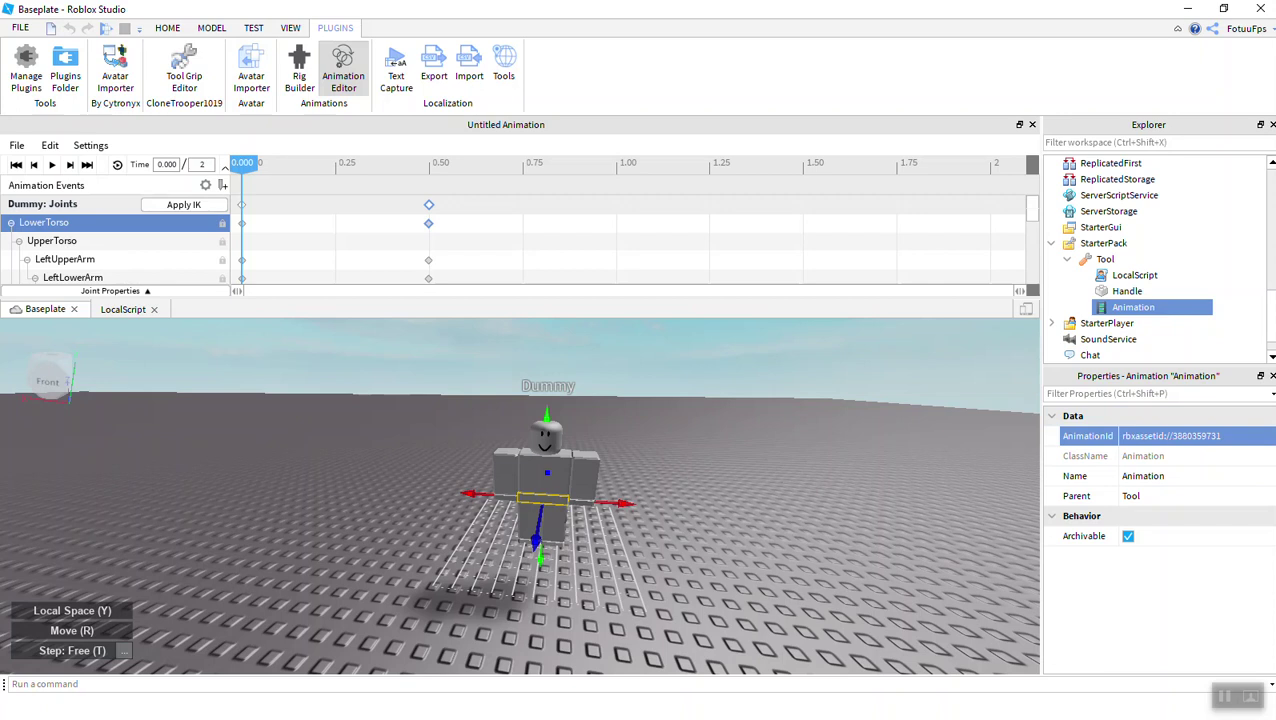
click(1173, 440)
key(BackSpace)
key(ctrl+v)
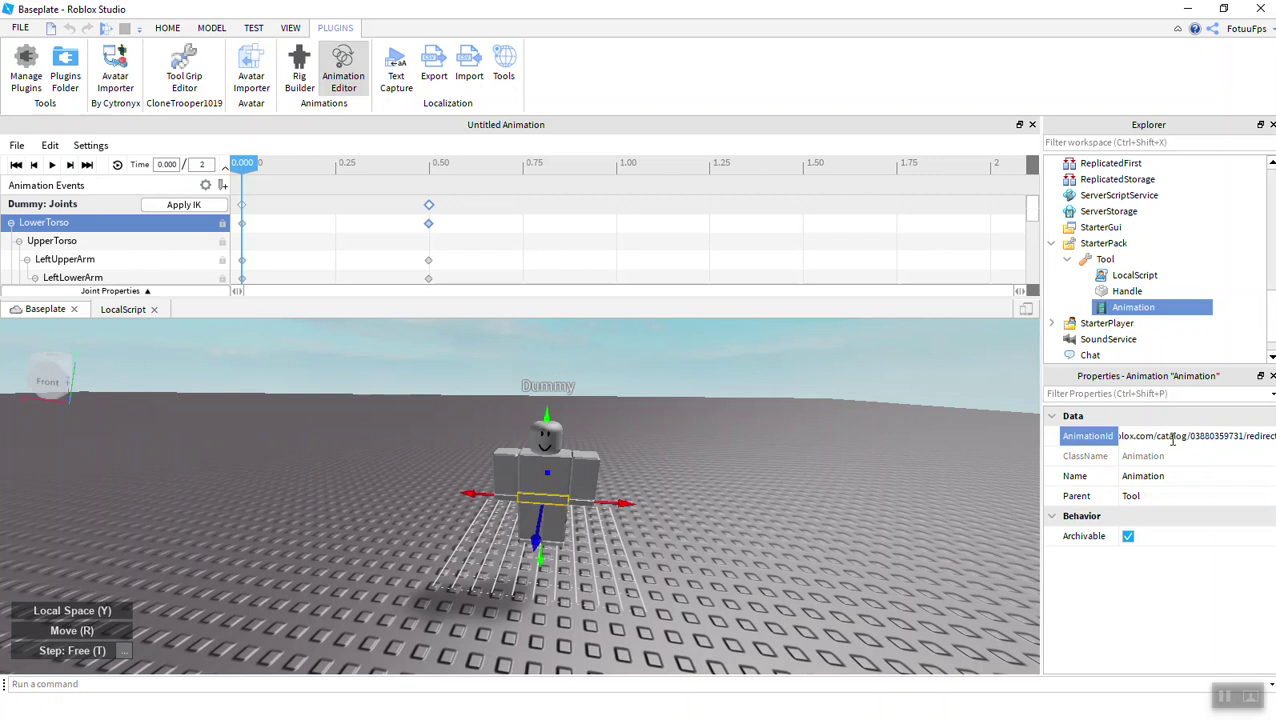
key(Return)
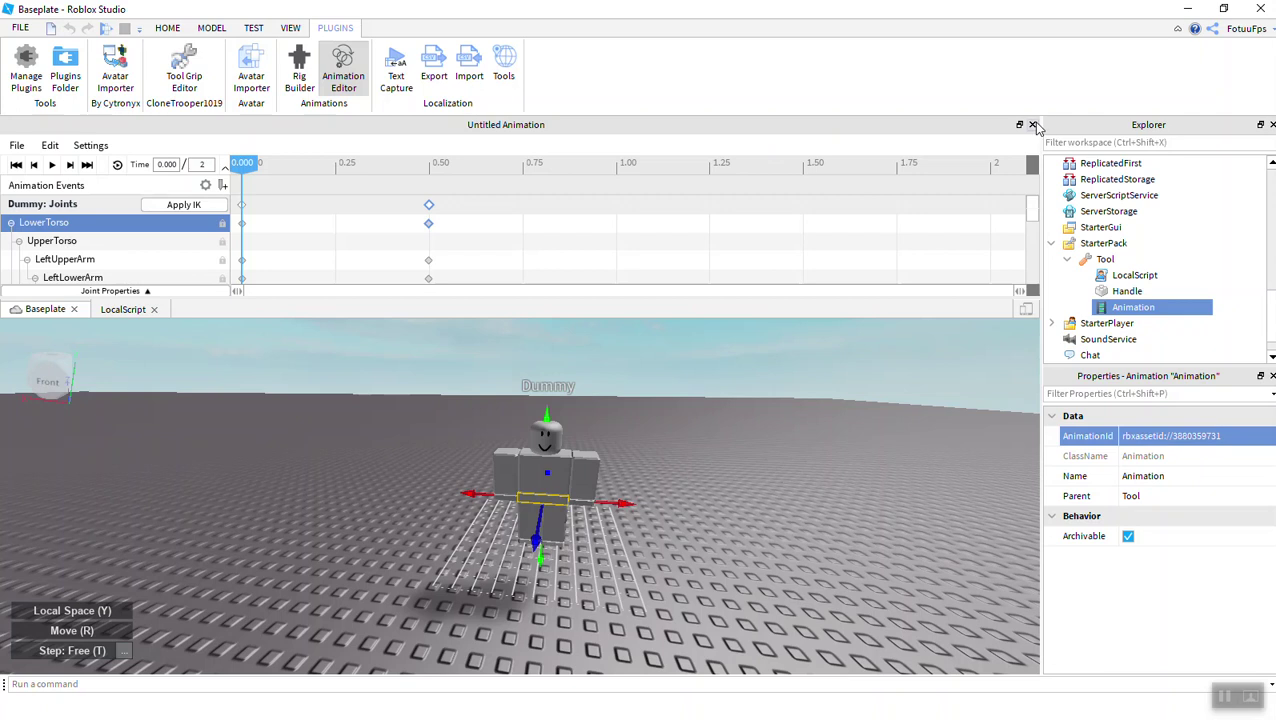
- Close the Animation Editor, then review the Tool's LocalScript and close it
click(1033, 124)
click(1102, 244)
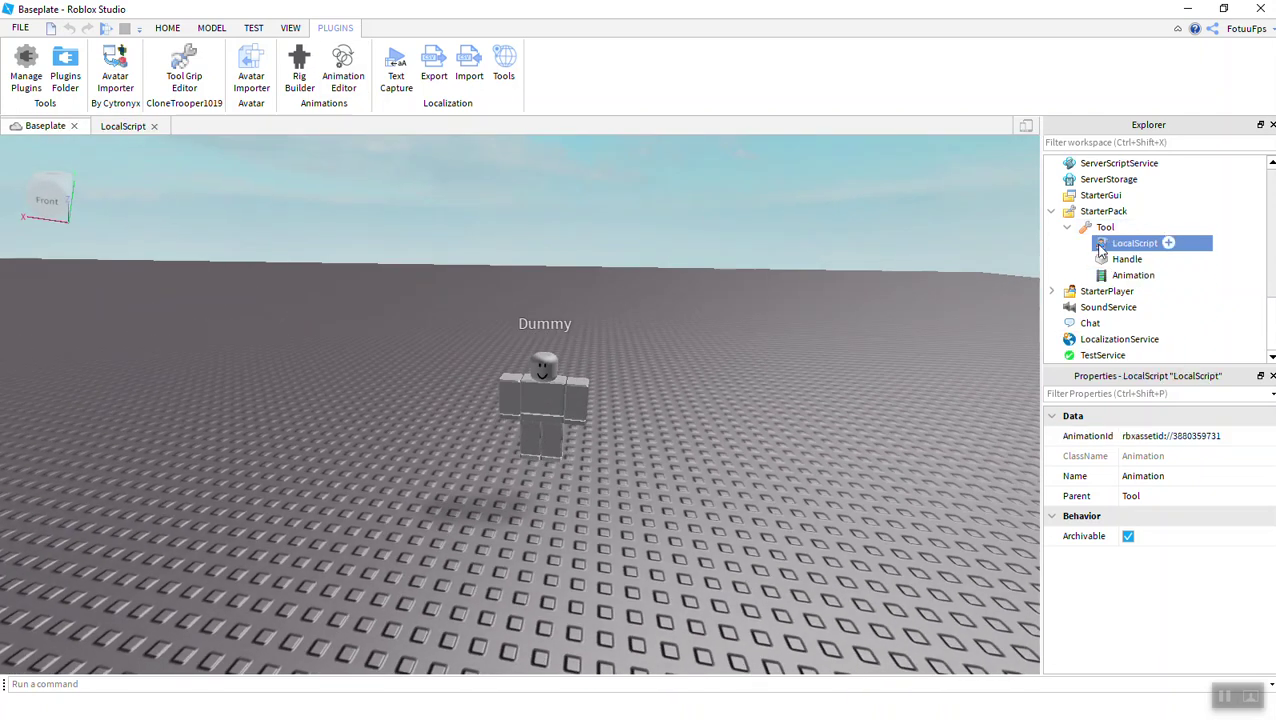
double_click(1100, 247)
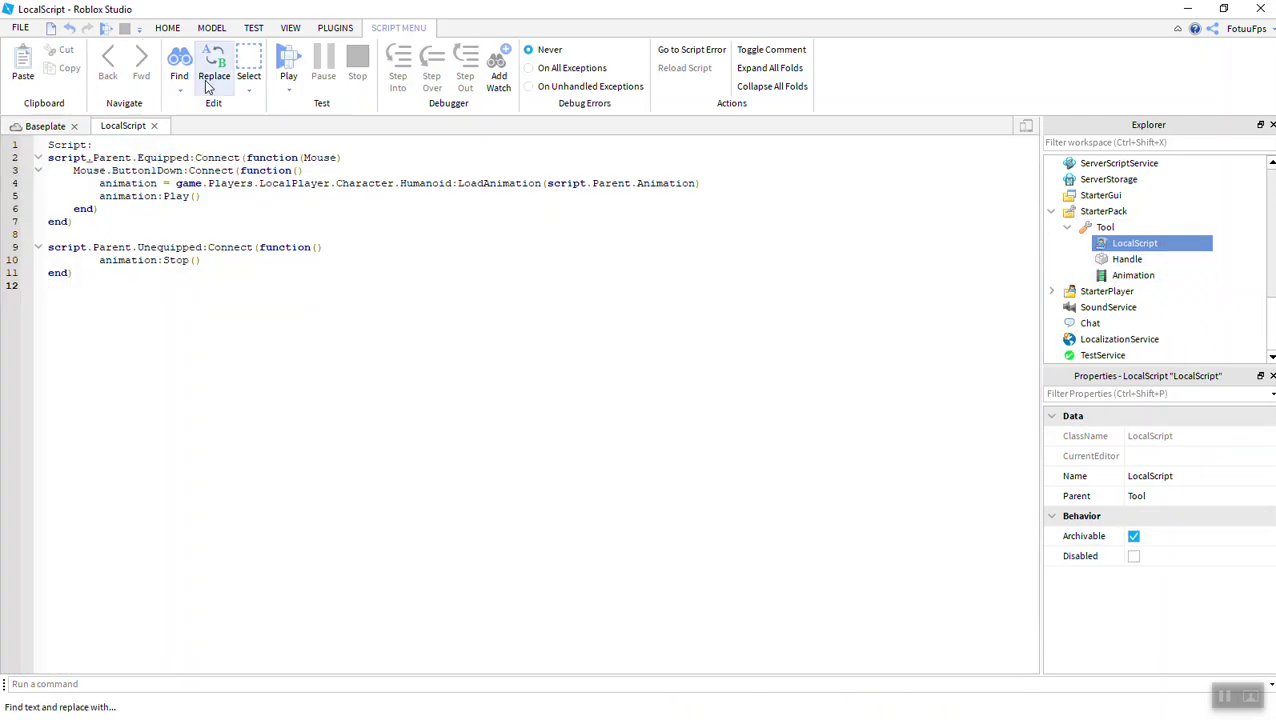
click(154, 125)
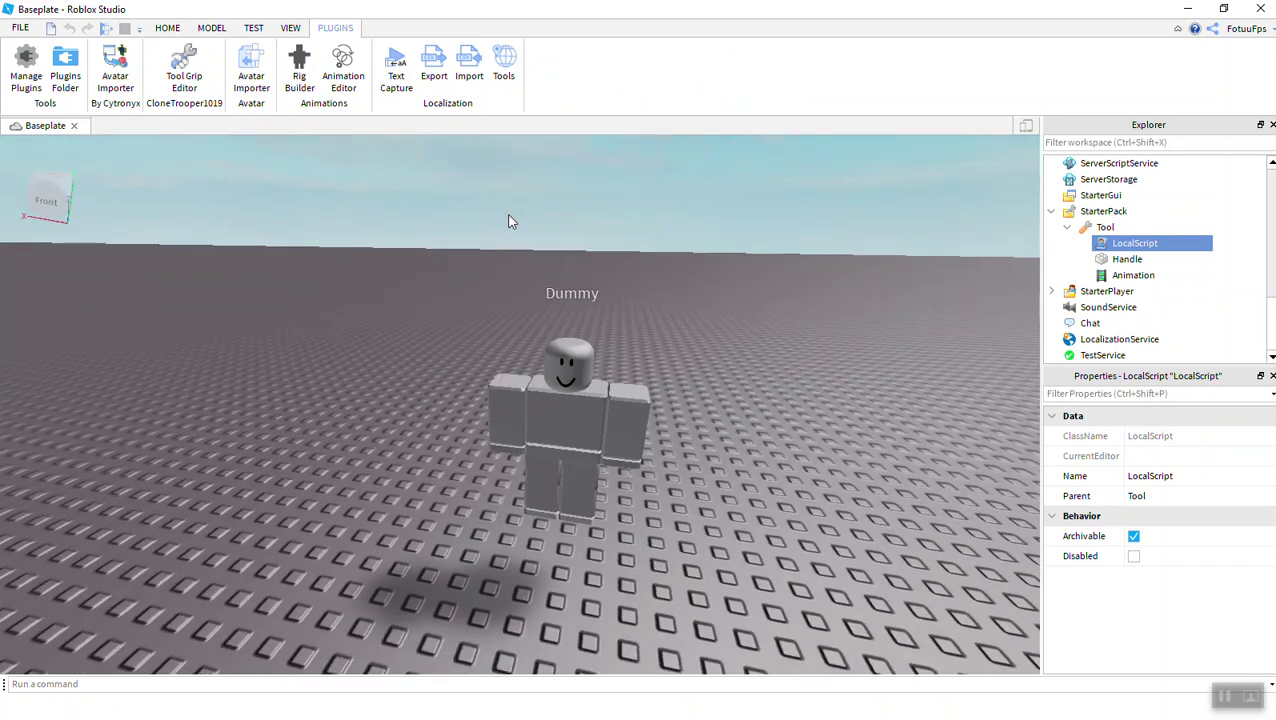
- Start a playtest and equip the Tool on the character
key(s)
right_drag(569, 250, 569, 250)
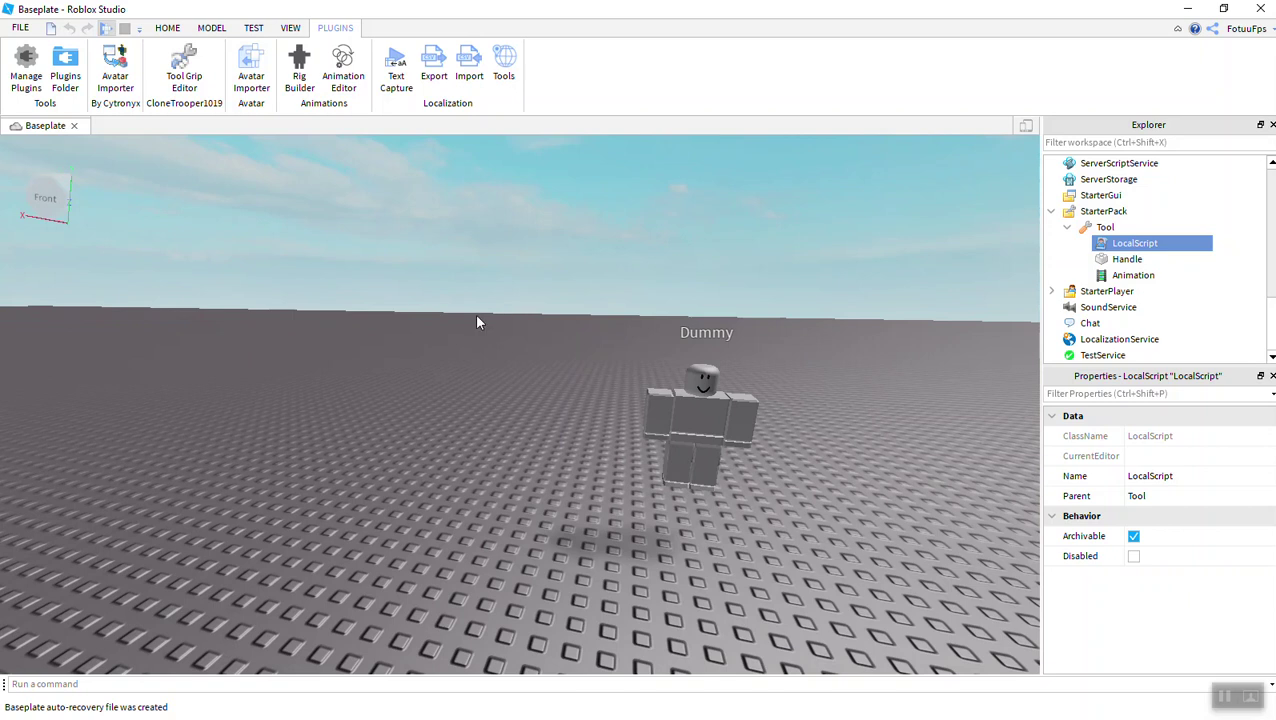
click(106, 30)
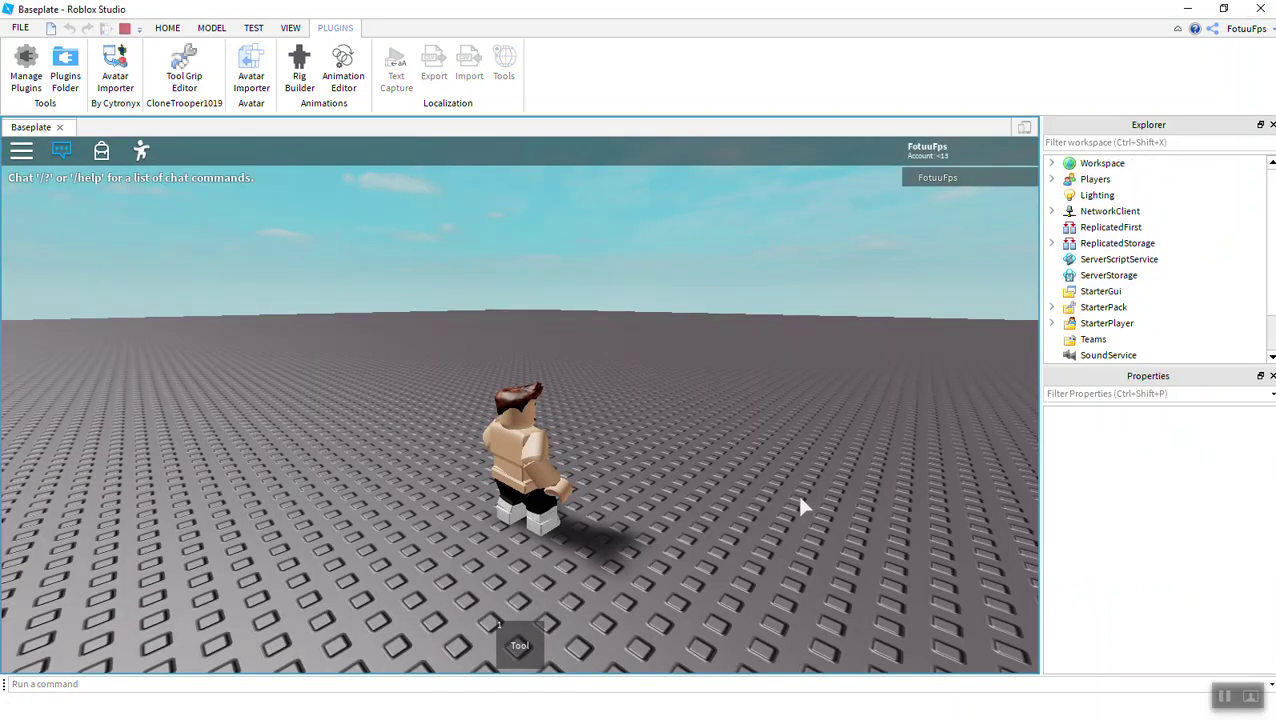
right_drag(821, 450, 821, 450)
scroll(821, 450, up, 3)
scroll(821, 450, down, 2)
key(1)
scroll(821, 450, down, 2)
scroll(821, 450, up, 1)
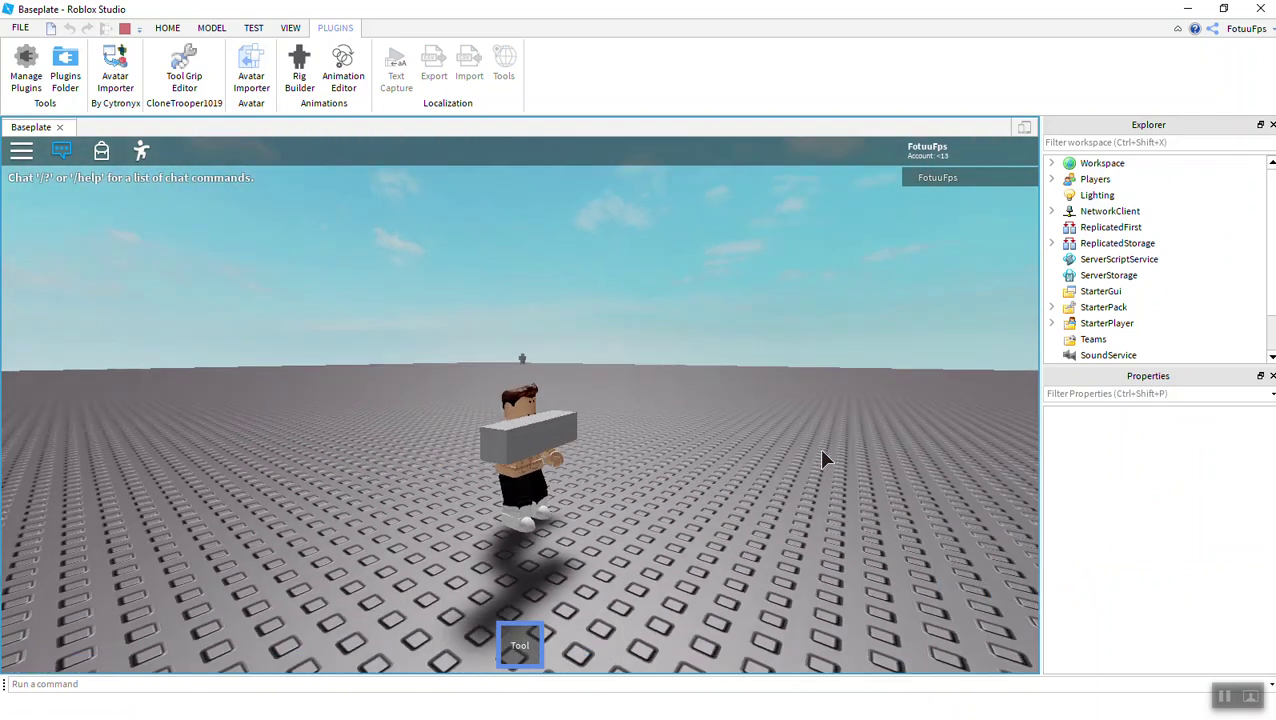
- Walk the character back and forth with the Tool equipped to check how it is held, and stop the playtest
key(w)
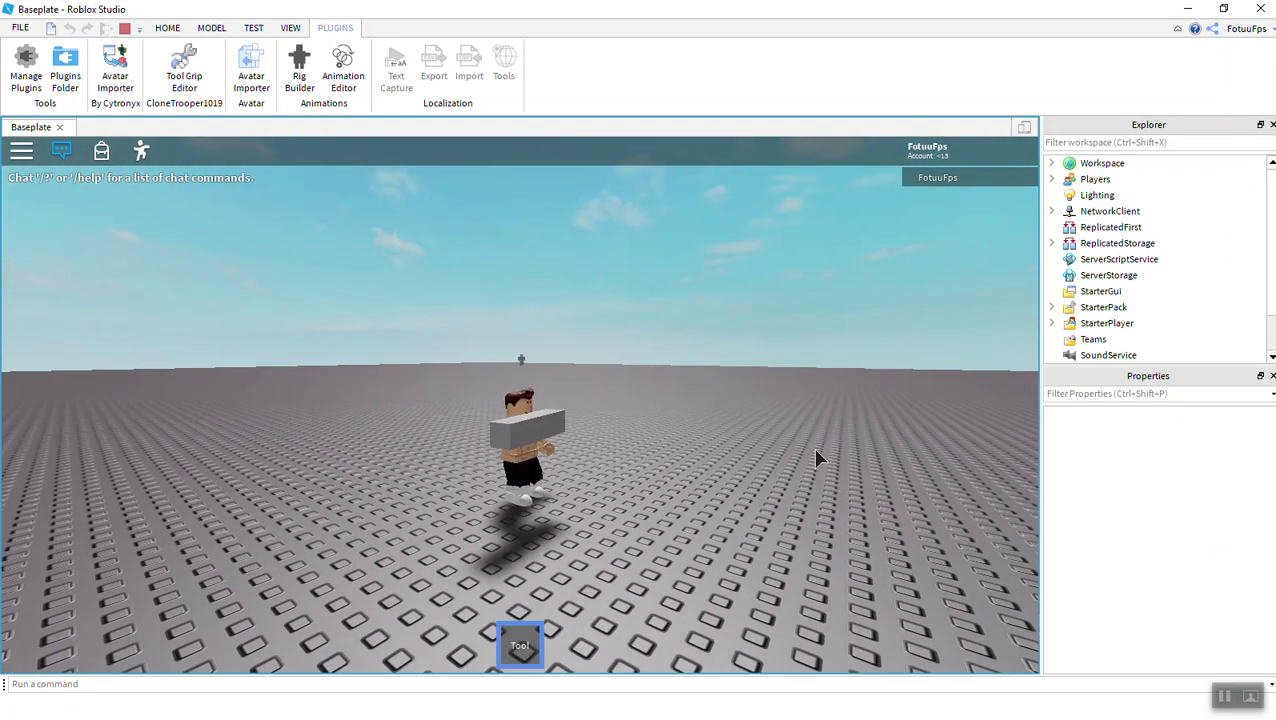
key(s)
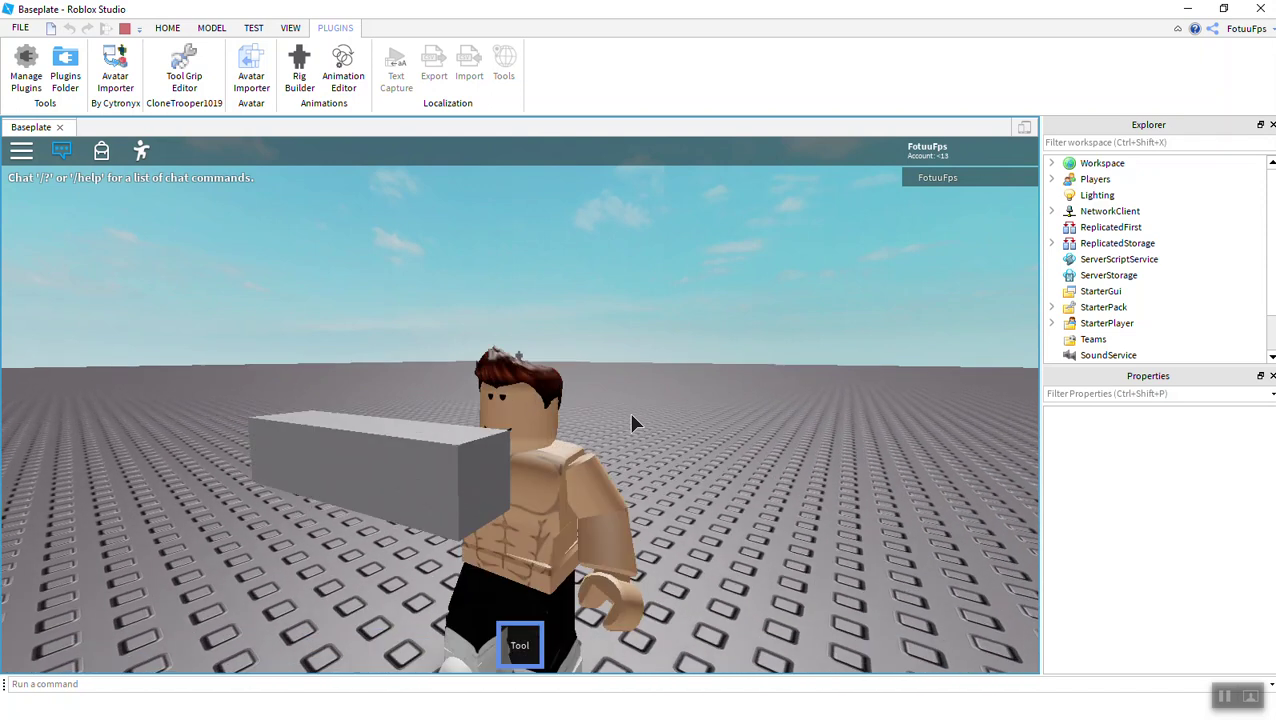
key(w)
key(s)
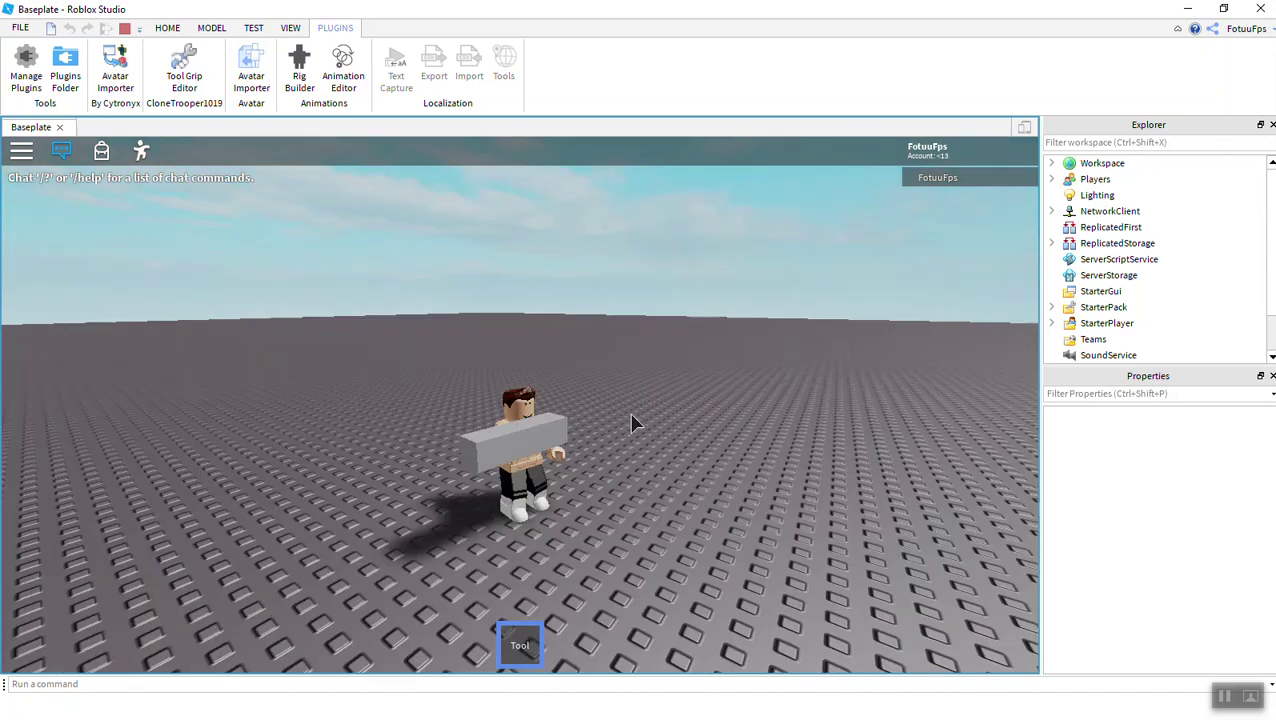
key(w)
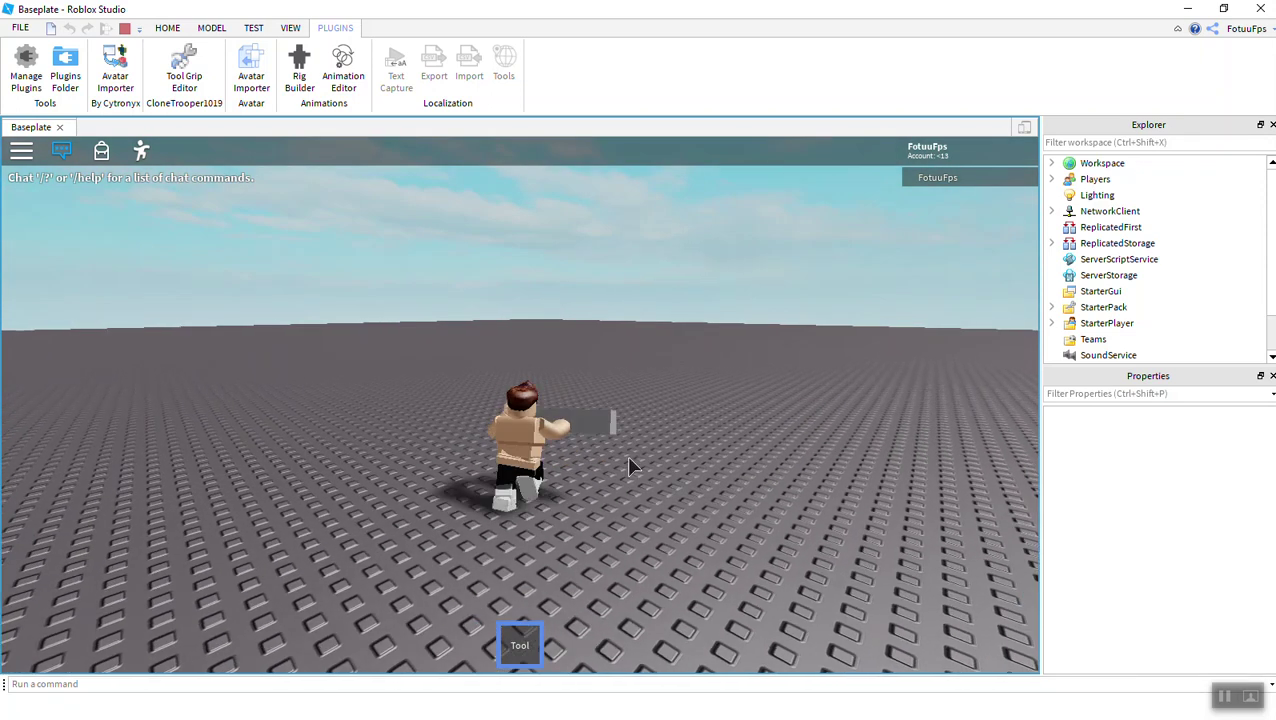
key(s)
key(s)
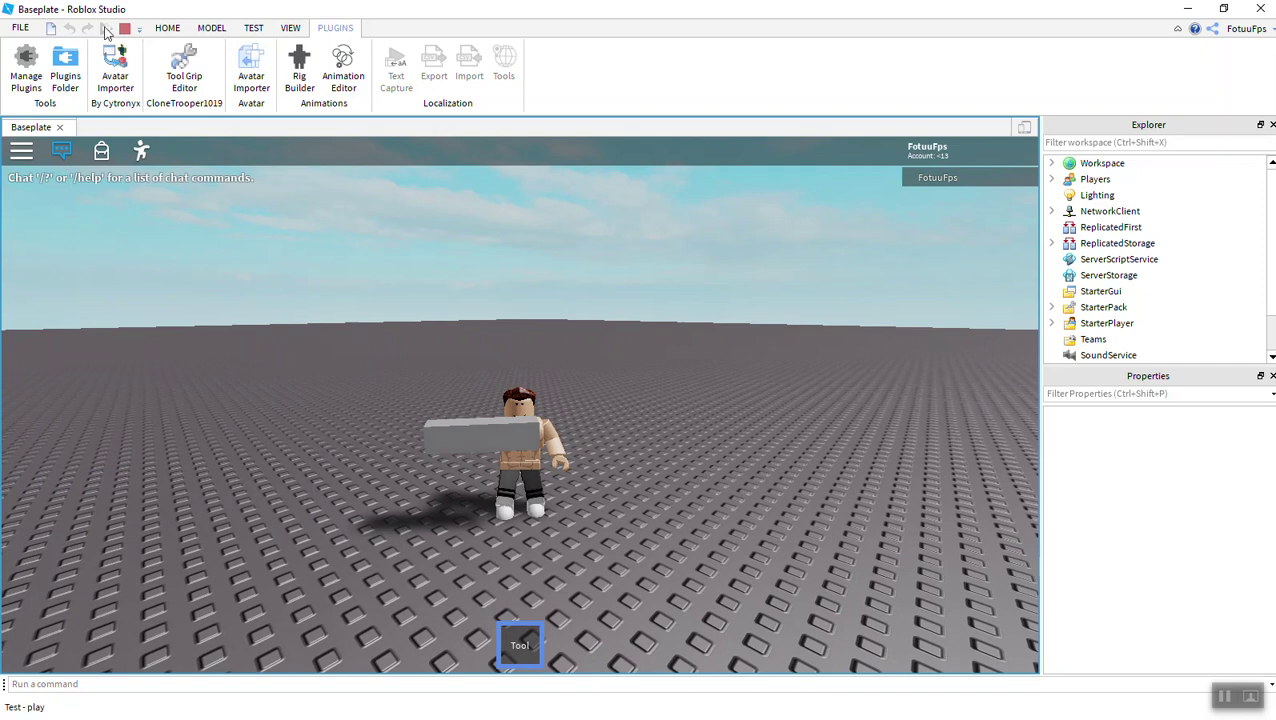
click(128, 33)
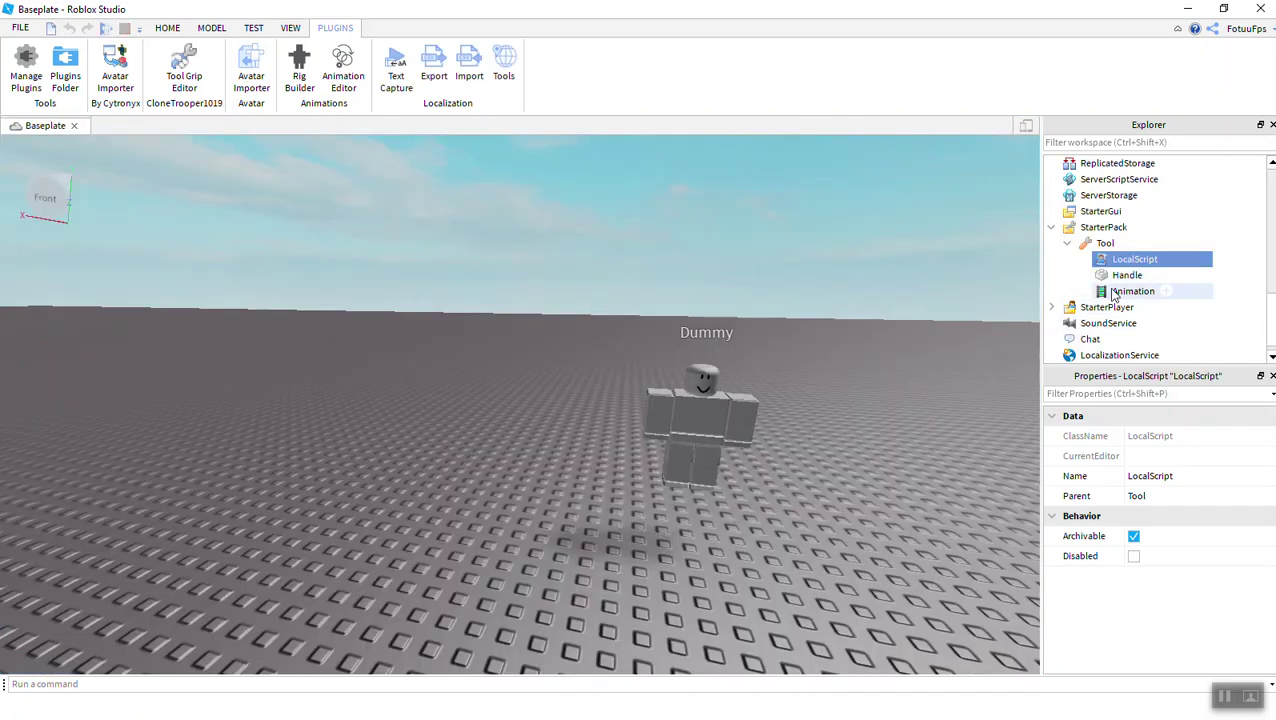
- Examine the marked syntax error in line 2 of the Tool's LocalScript and check the Tool's Handle and Animation objects
double_click(1110, 260)
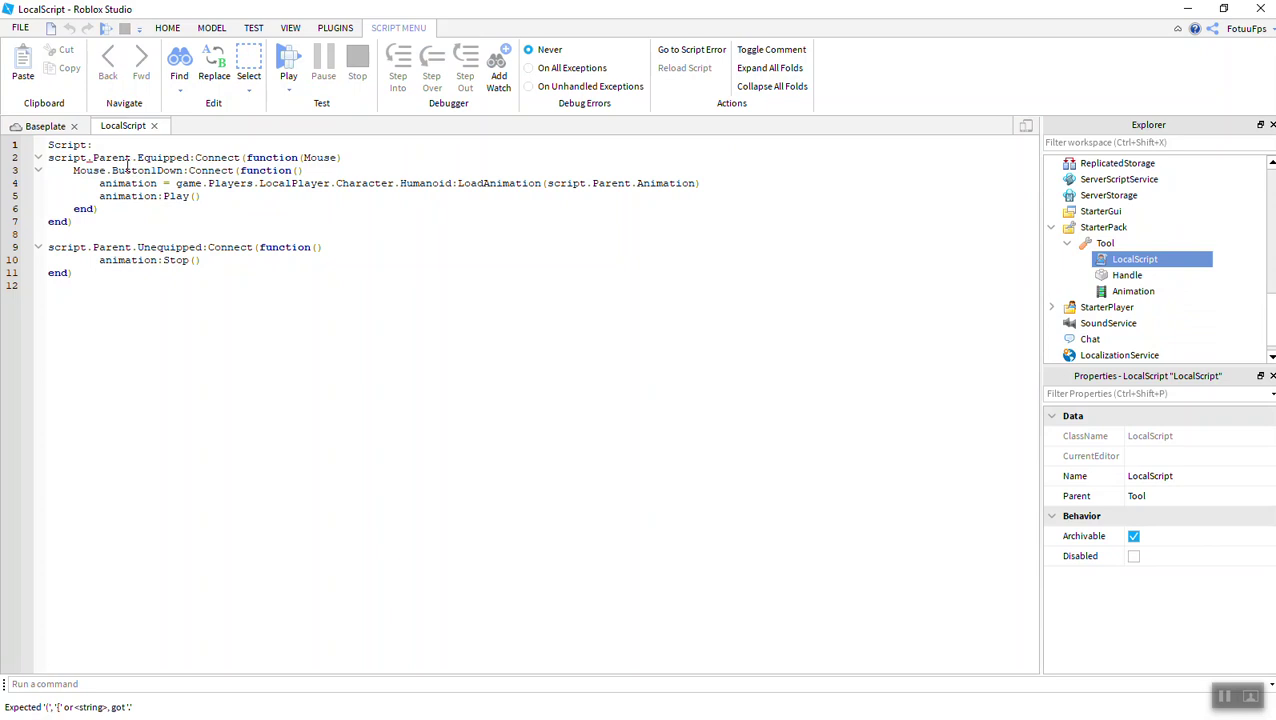
mouse_move(92, 160)
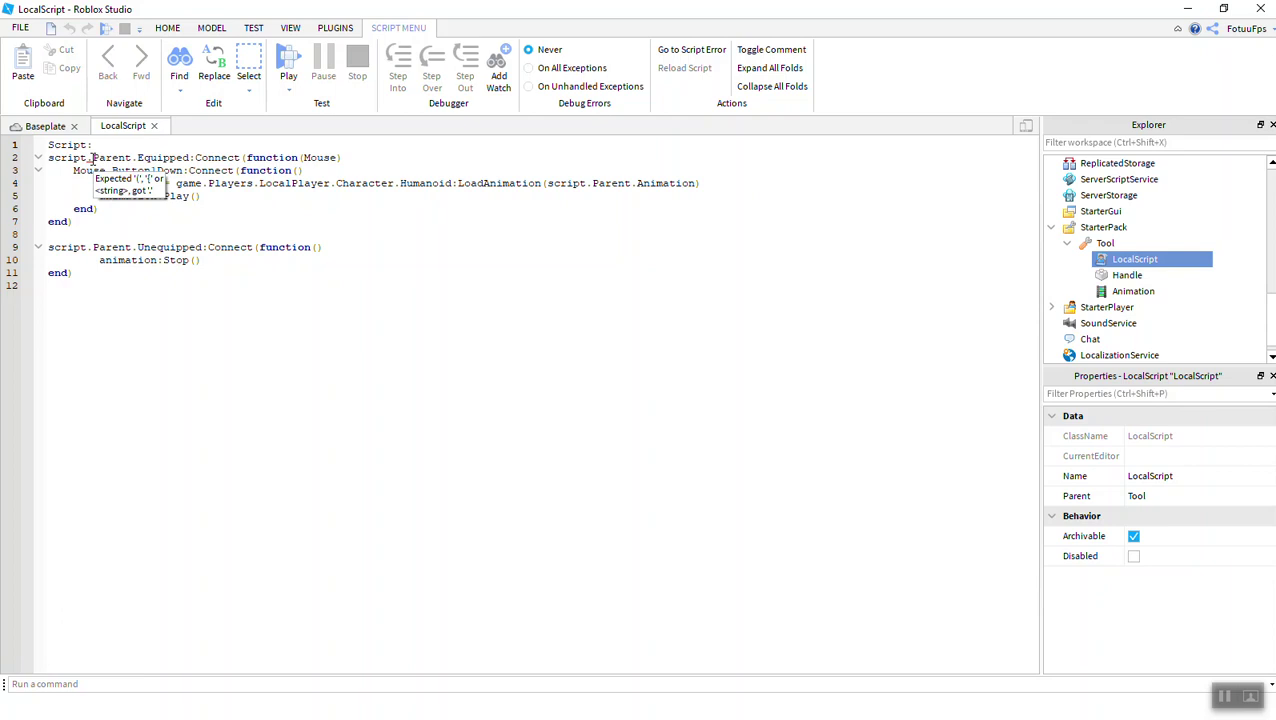
click(1148, 274)
click(1101, 292)
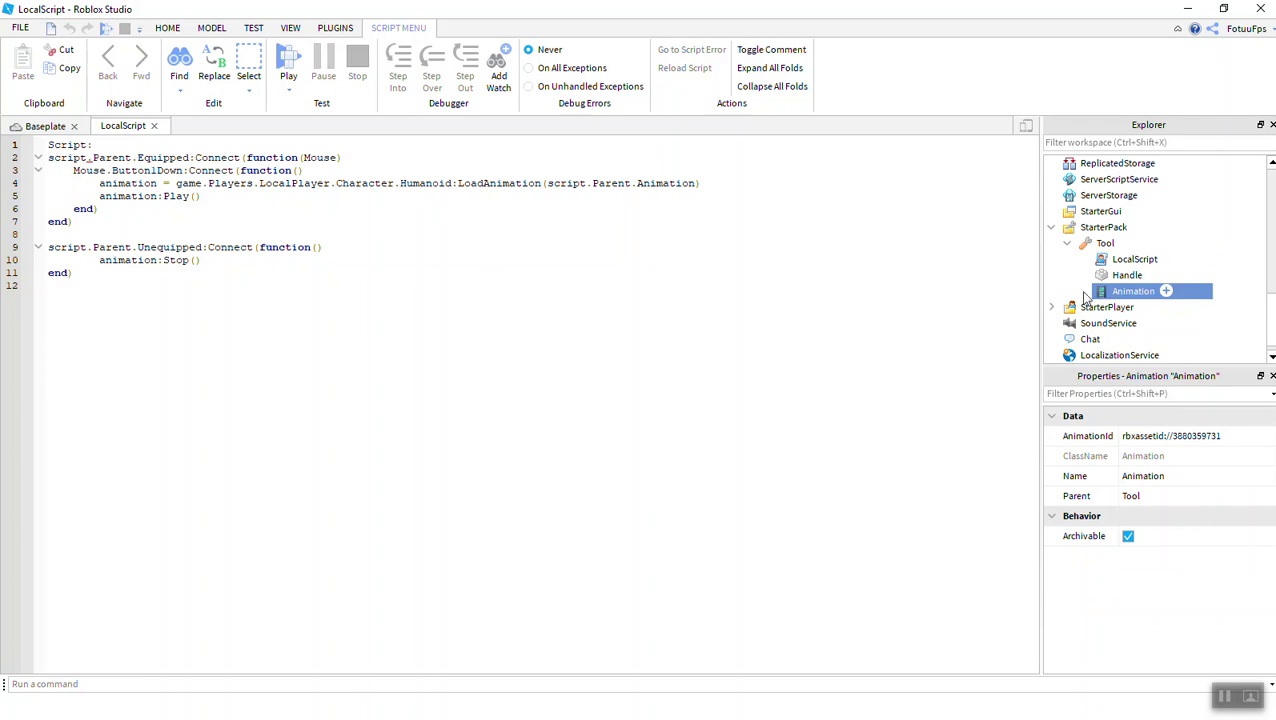
click(36, 124)
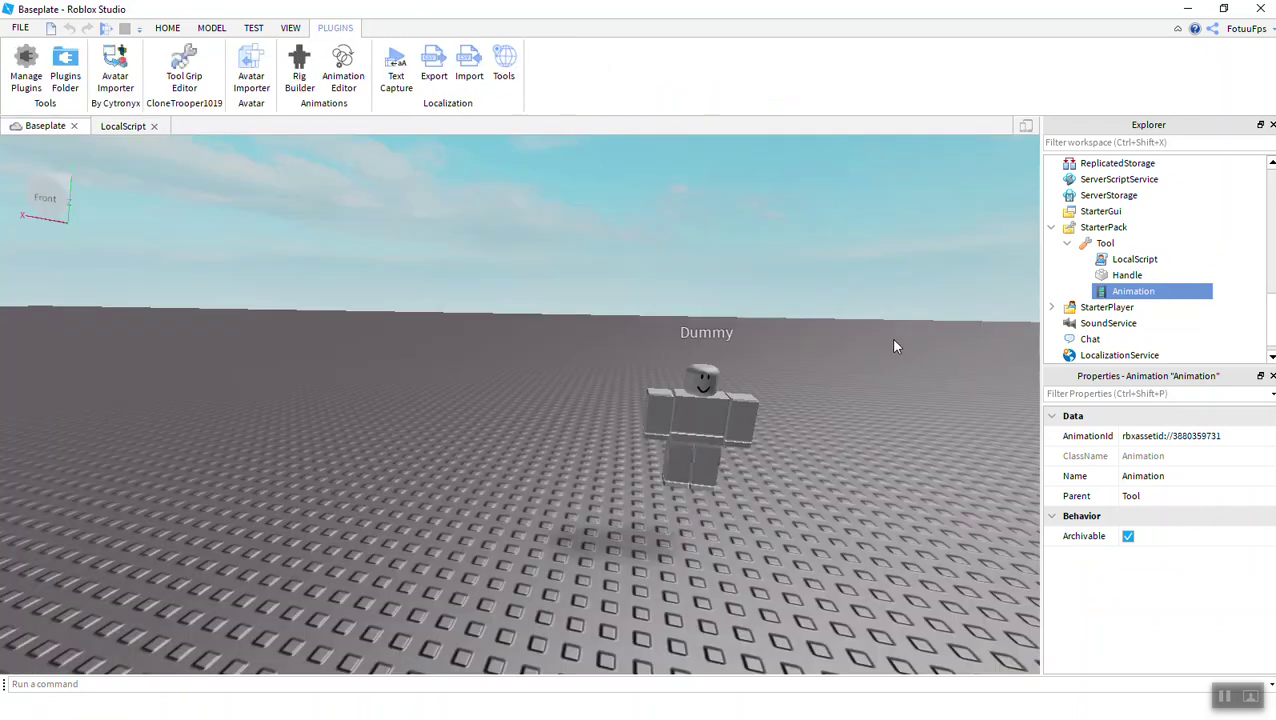
click(1107, 277)
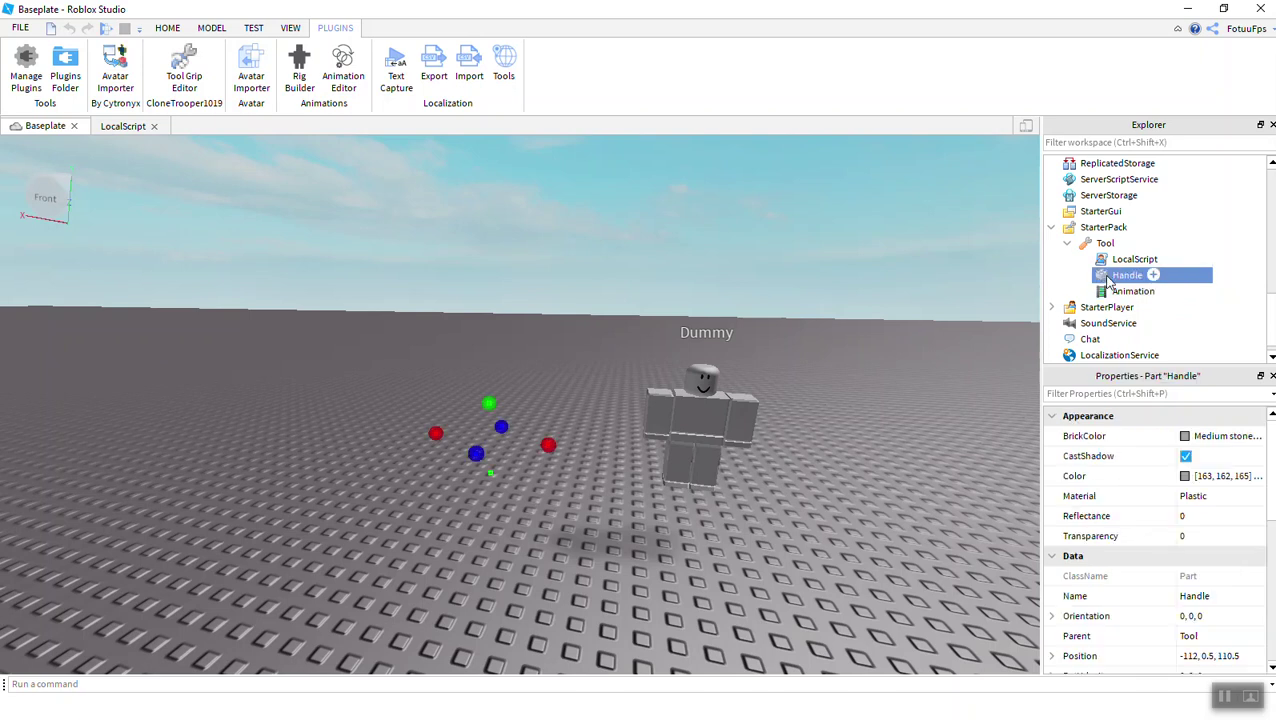
drag(1107, 277, 1102, 240)
- Delete the stray "Script:" text from line 1 of the Tool's LocalScript
double_click(1133, 259)
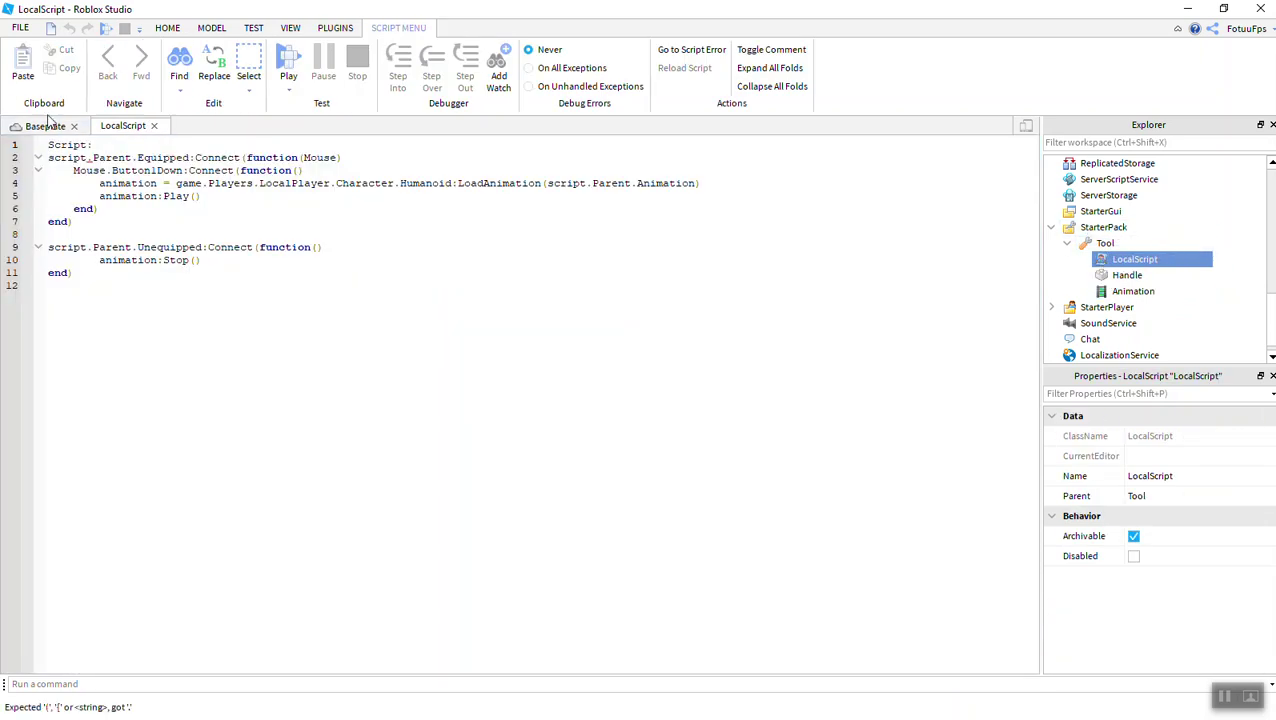
drag(48, 146, 103, 141)
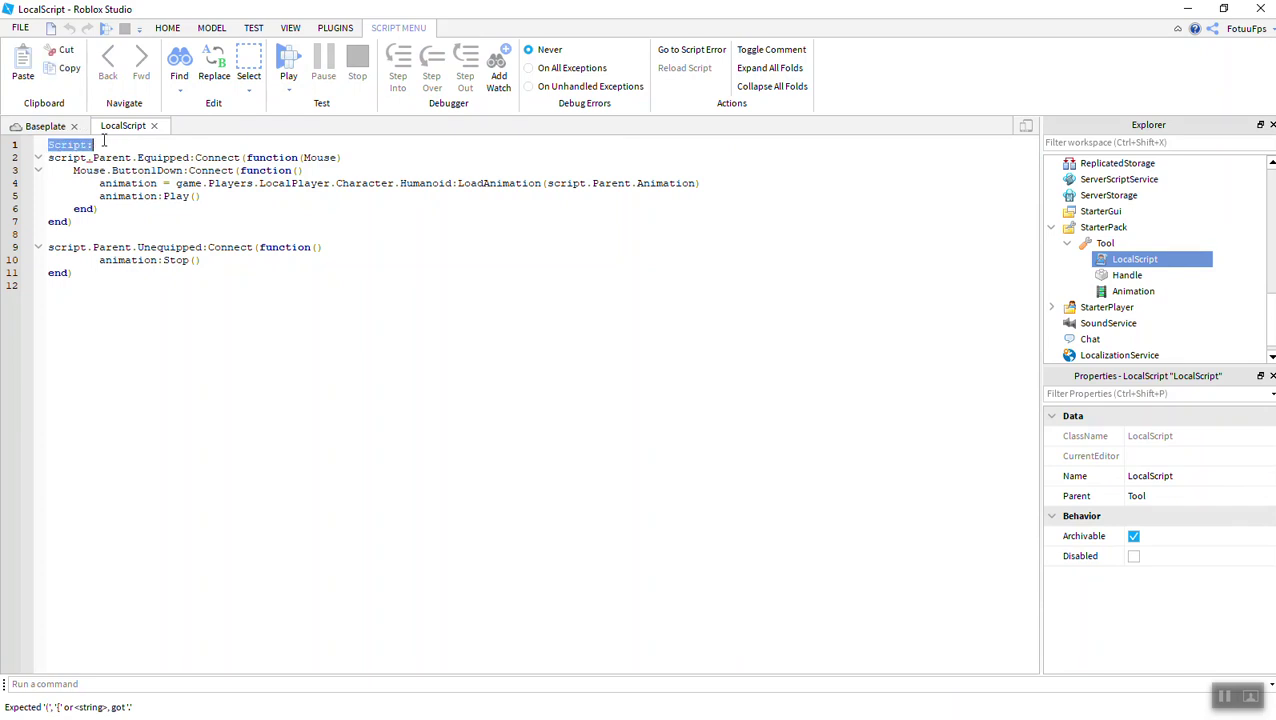
key(BackSpace)
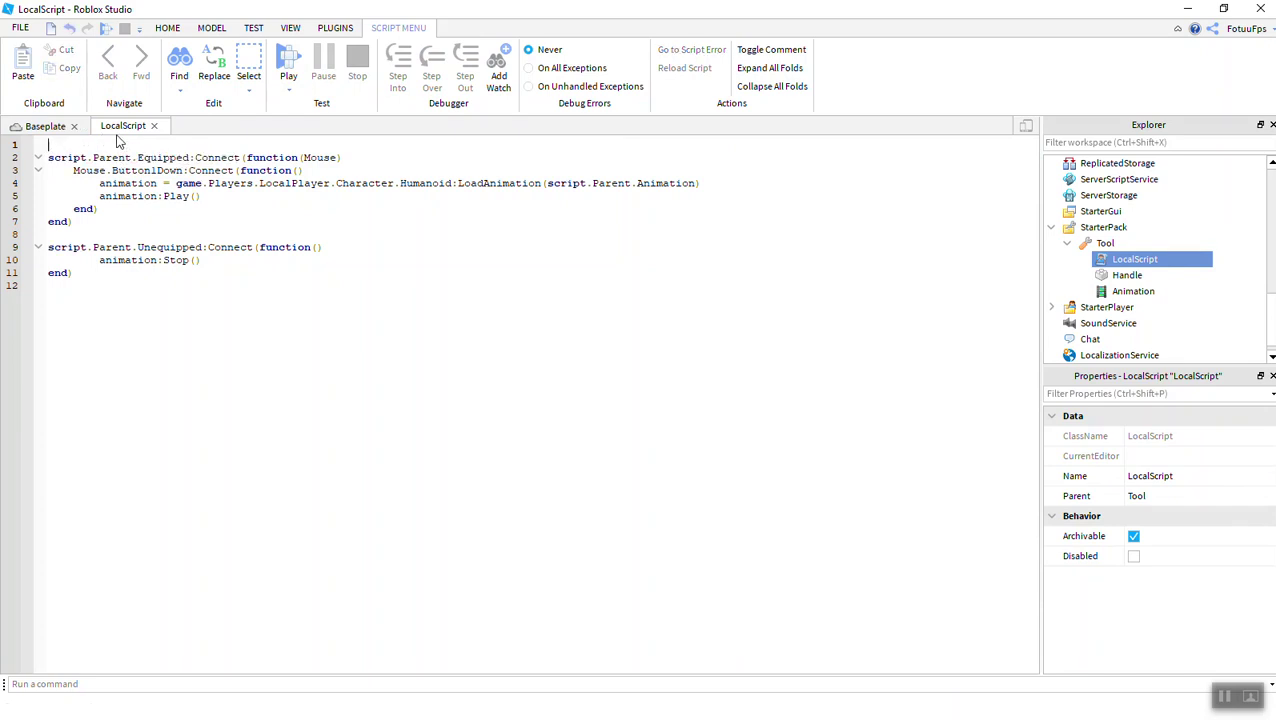
- Return to the Baseplate view, start a new playtest and equip the Tool on the character
click(45, 126)
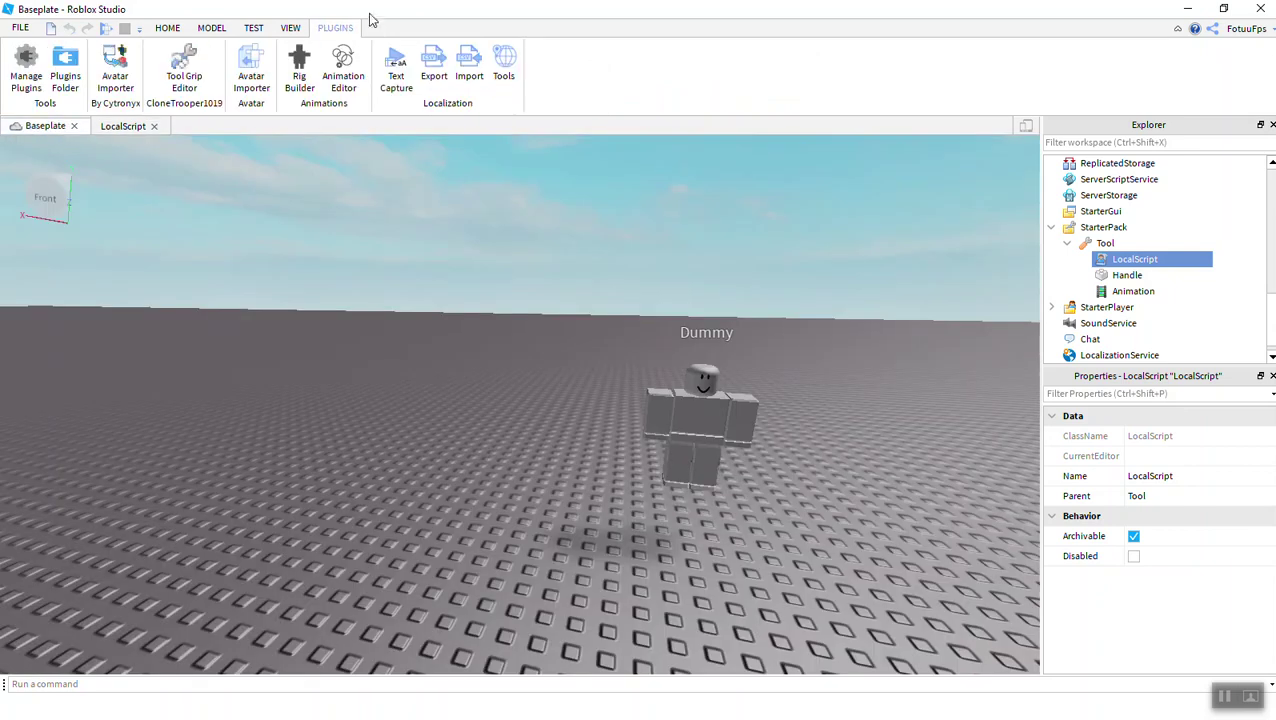
click(167, 28)
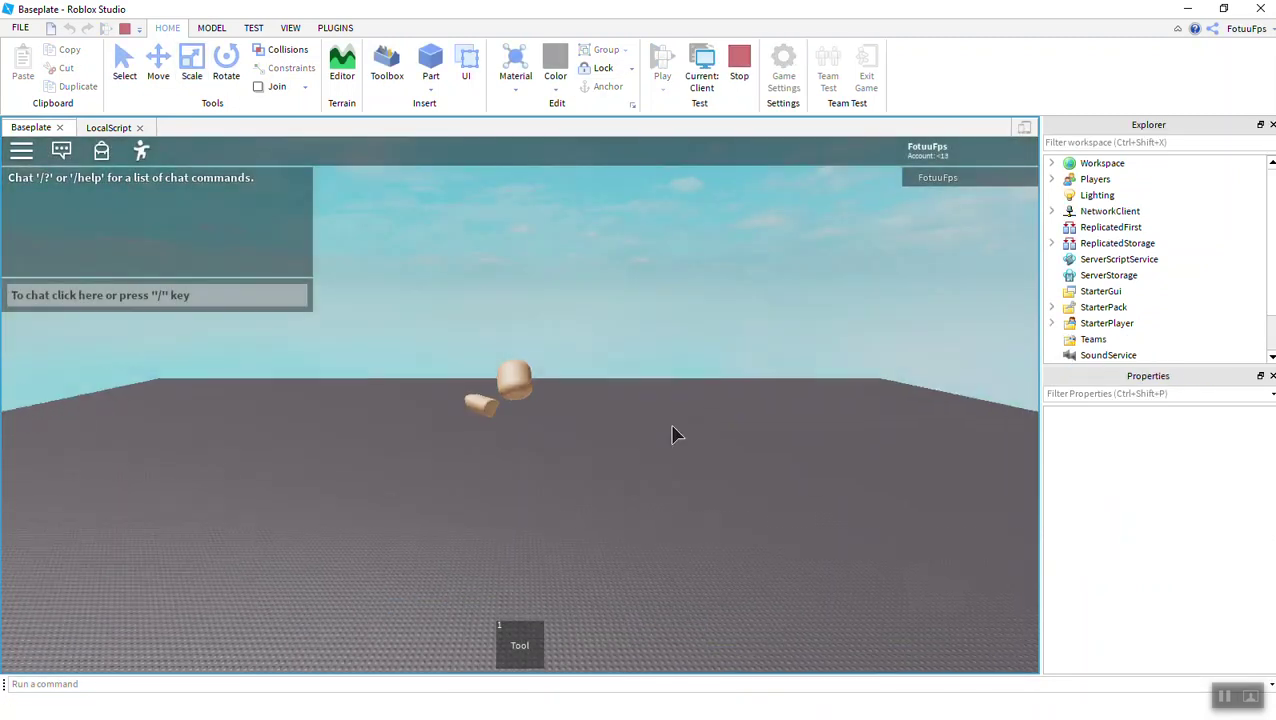
key(1)
right_drag(675, 394, 675, 394)
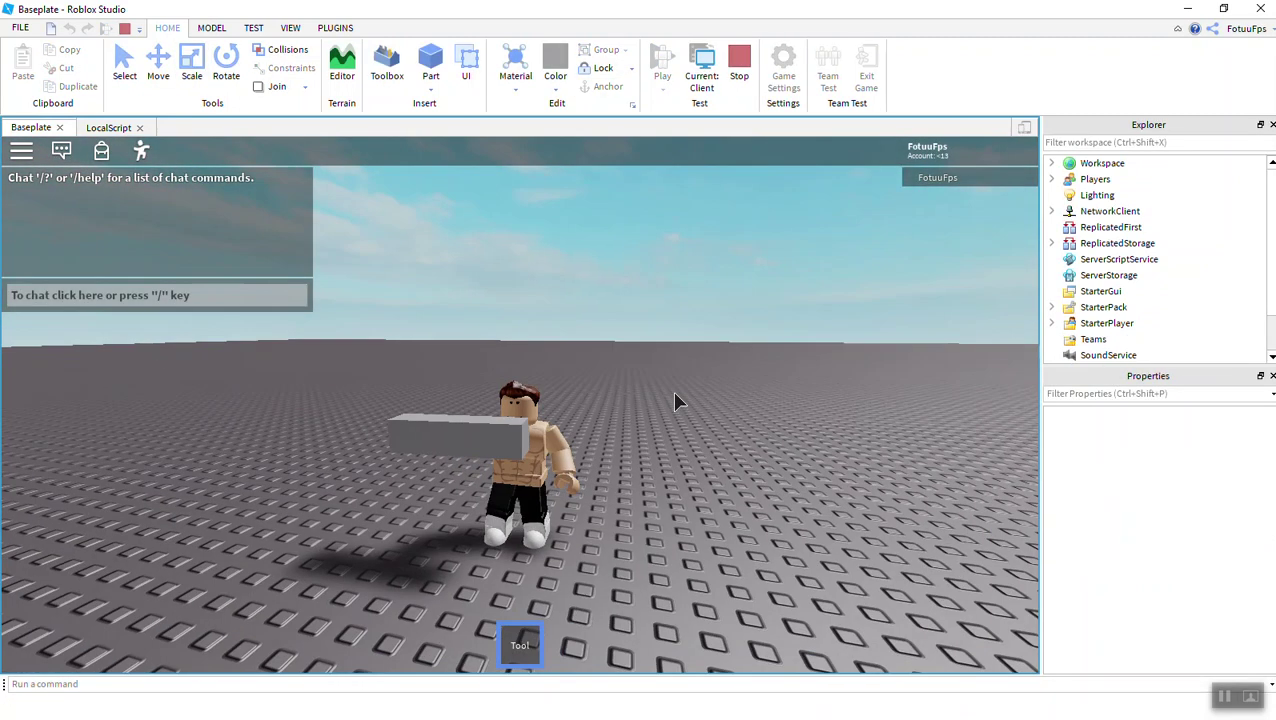
- Walk the character in all directions with the Tool equipped, checking the lift animation from close up, the side and farther away
scroll(675, 394, up, 6)
scroll(521, 413, down, 5)
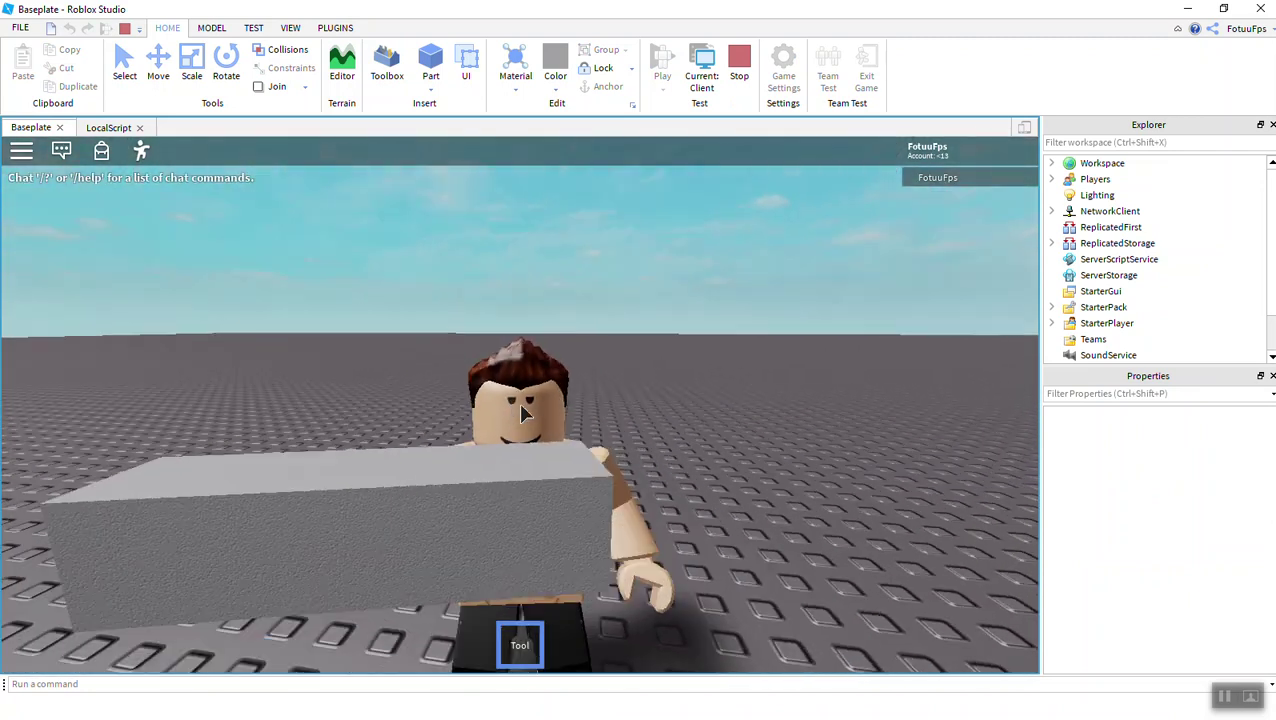
scroll(521, 413, down, 2)
key(a)
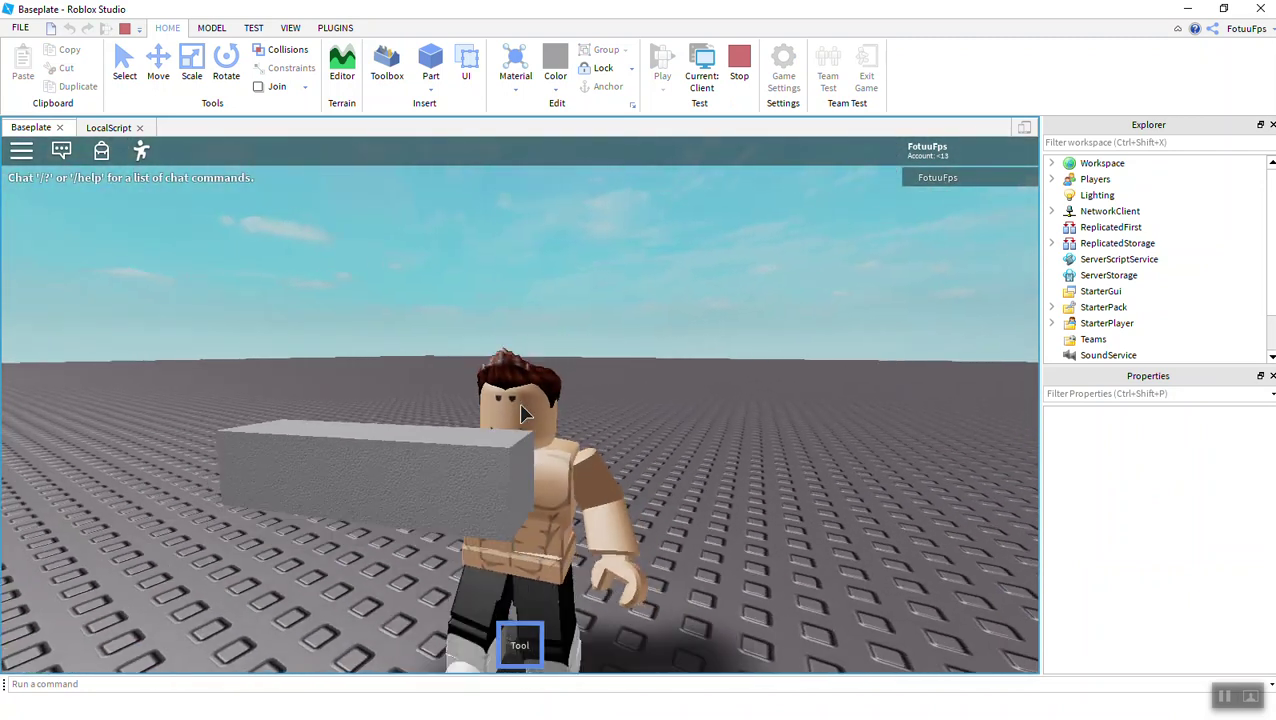
key(d)
scroll(521, 413, down, 5)
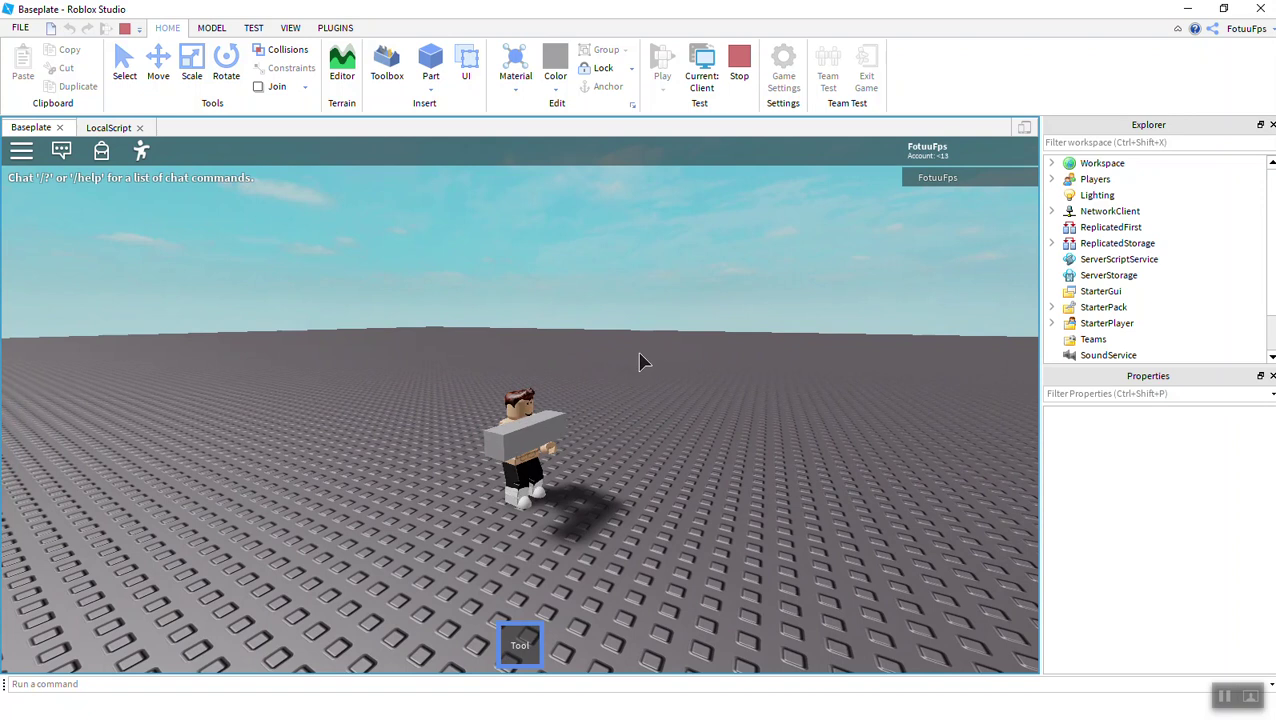
key(a)
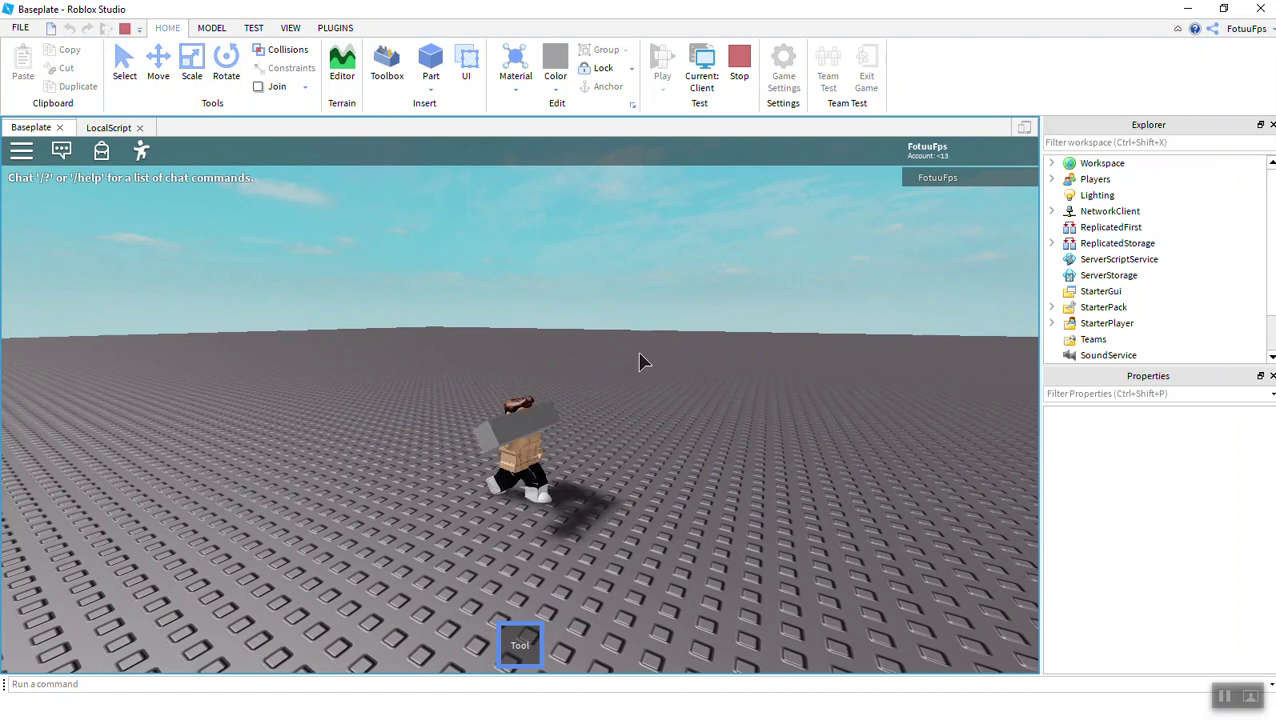
right_drag(640, 354, 640, 354)
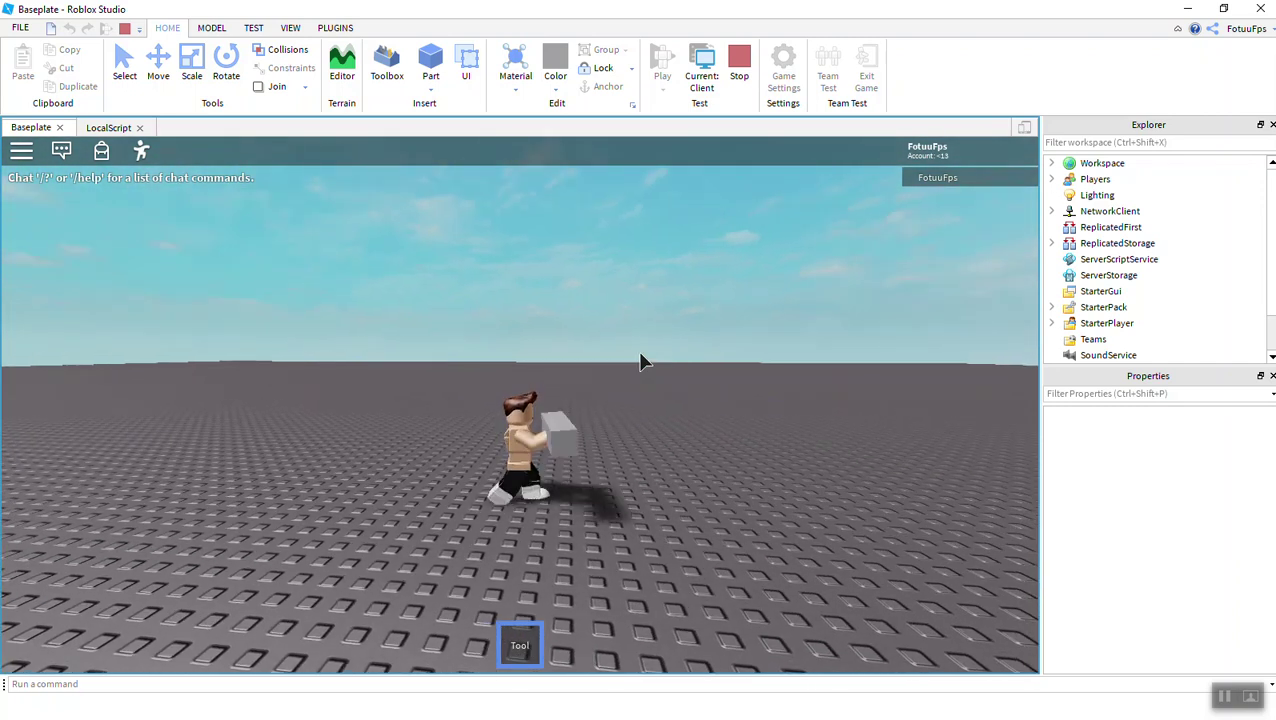
key(d)
key(s)
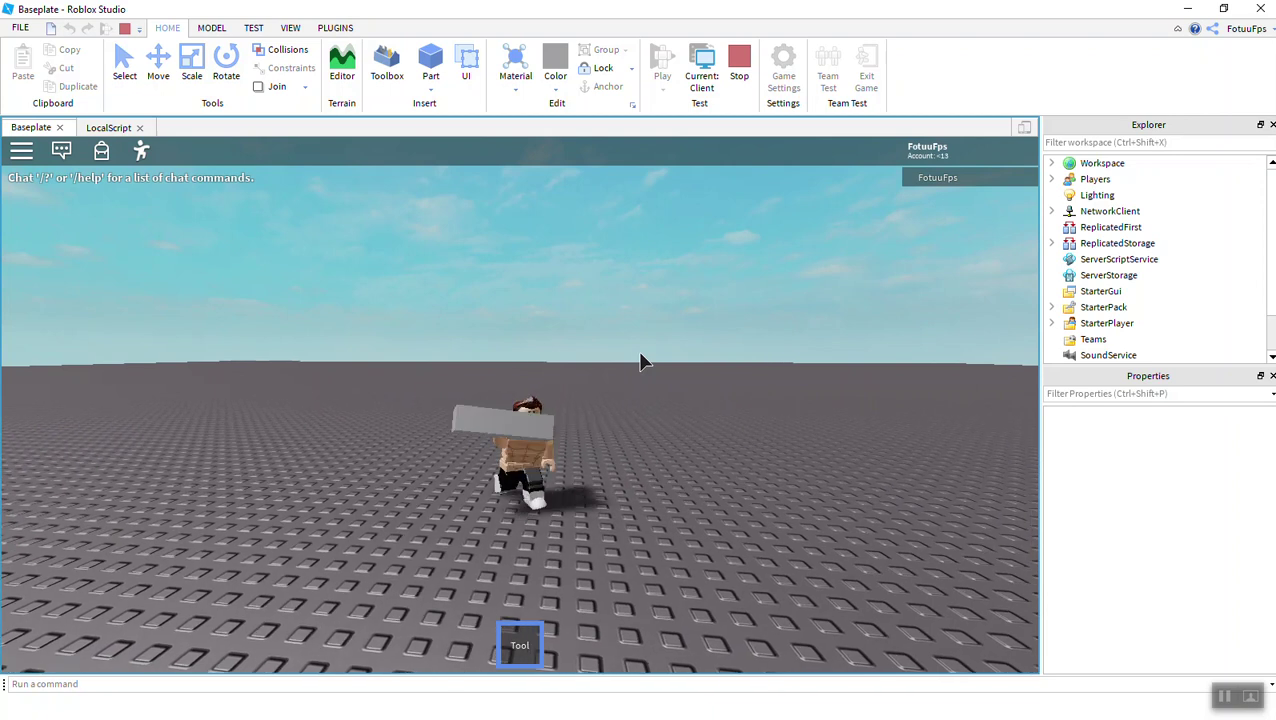
key(a)
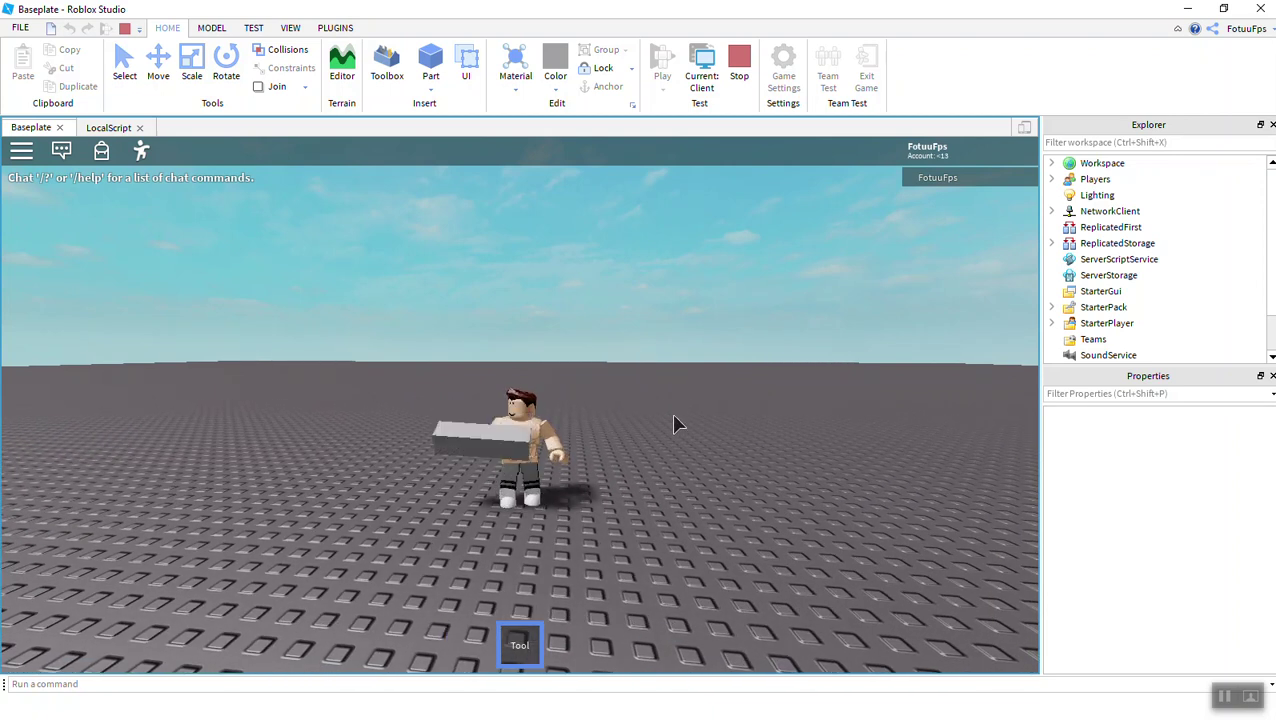
key(w)
right_drag(655, 437, 688, 421)
key(d)
key(s)
key(w)
scroll(688, 421, up, 3)
scroll(688, 421, down, 4)
key(s)
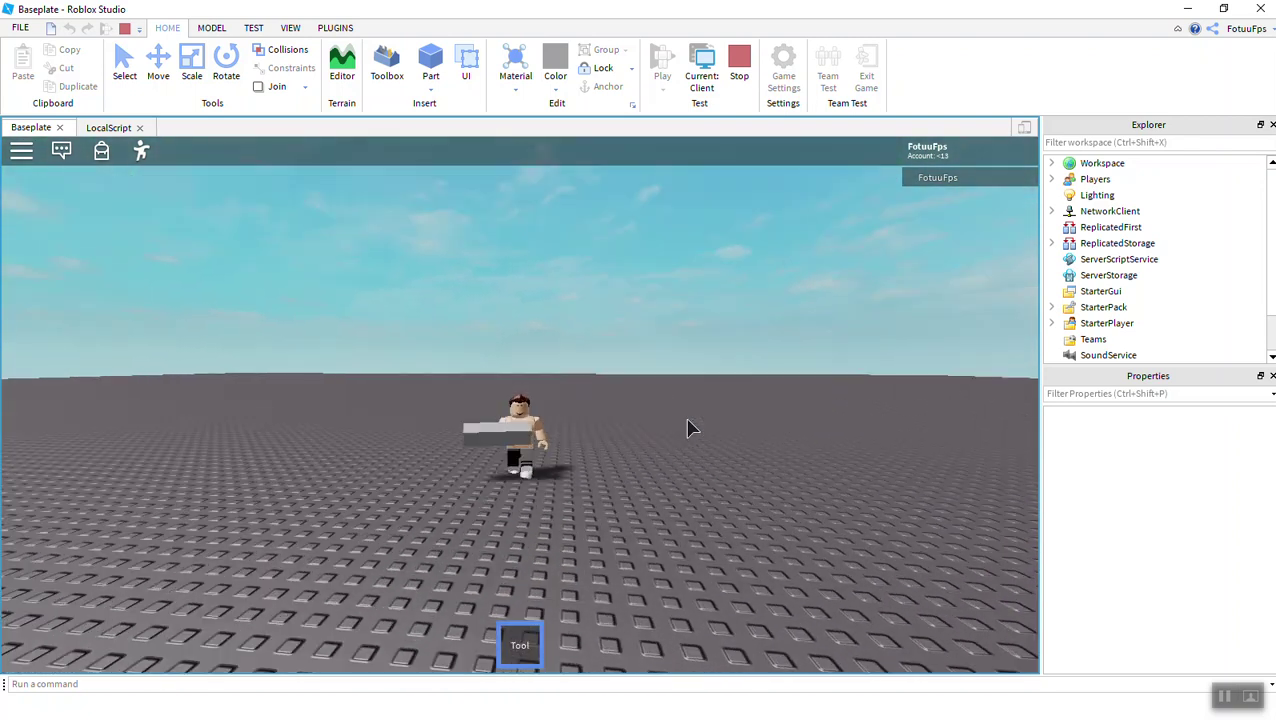
key(w)
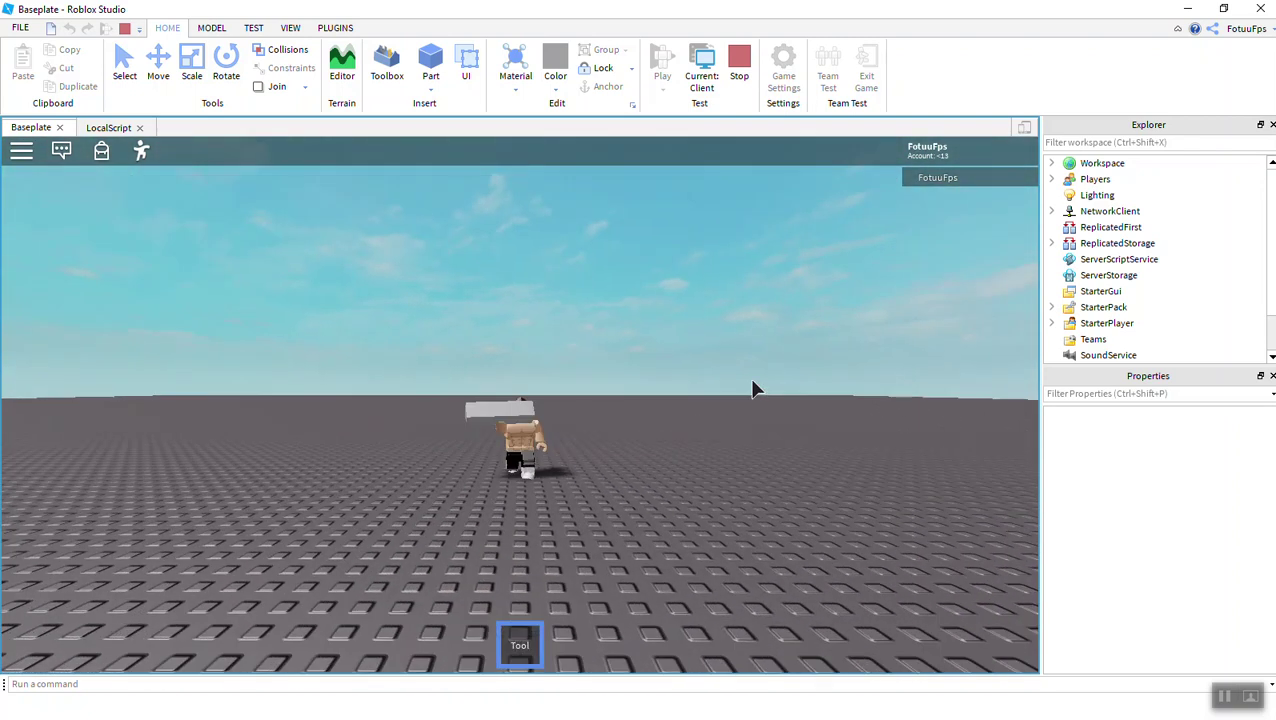